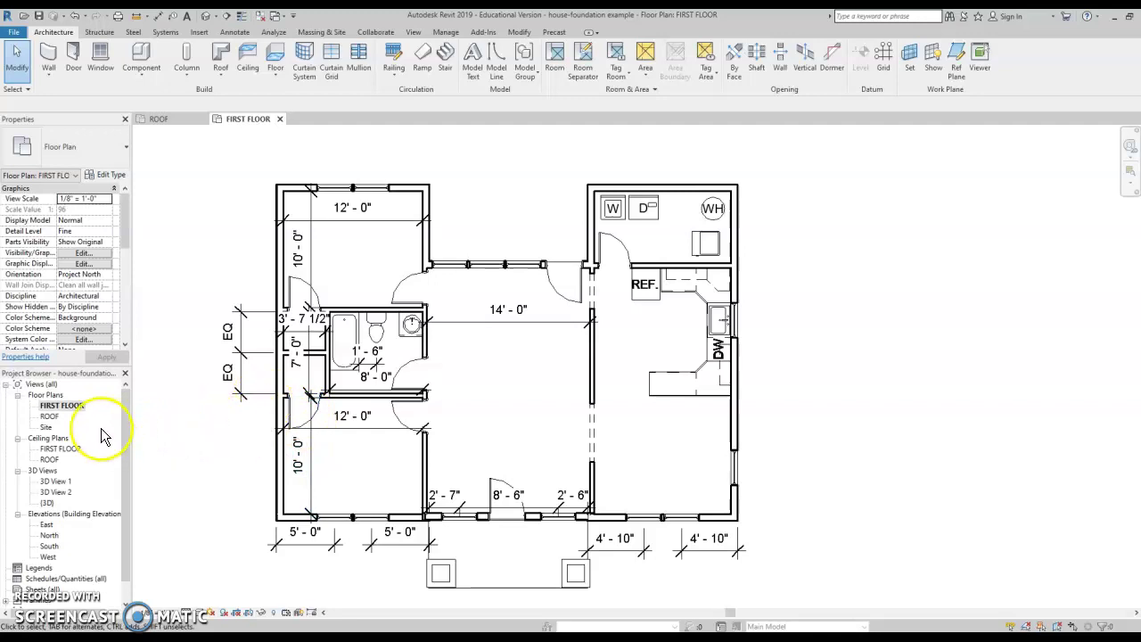
# Duplicate the FIRST FLOOR plan view without its dimensions
pyautogui.rightClick(72, 407)
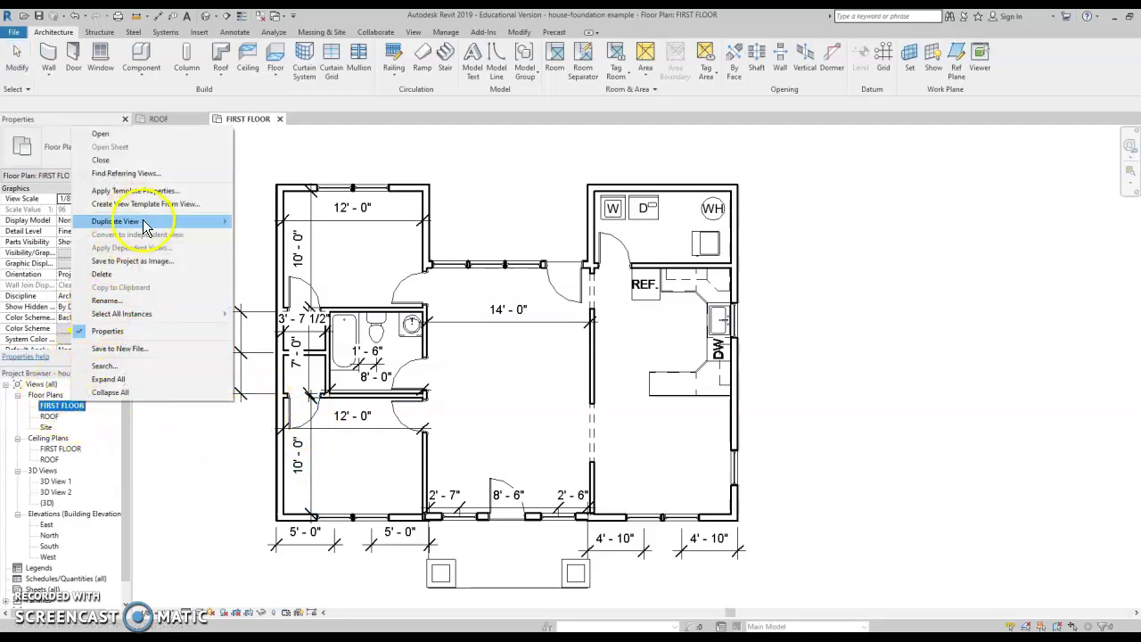
pyautogui.moveTo(178, 221)
pyautogui.click(311, 225)
# Rename the copied view to FIRST FLOOR ELETRICAL PLAN
pyautogui.rightClick(96, 416)
pyautogui.click(130, 312)
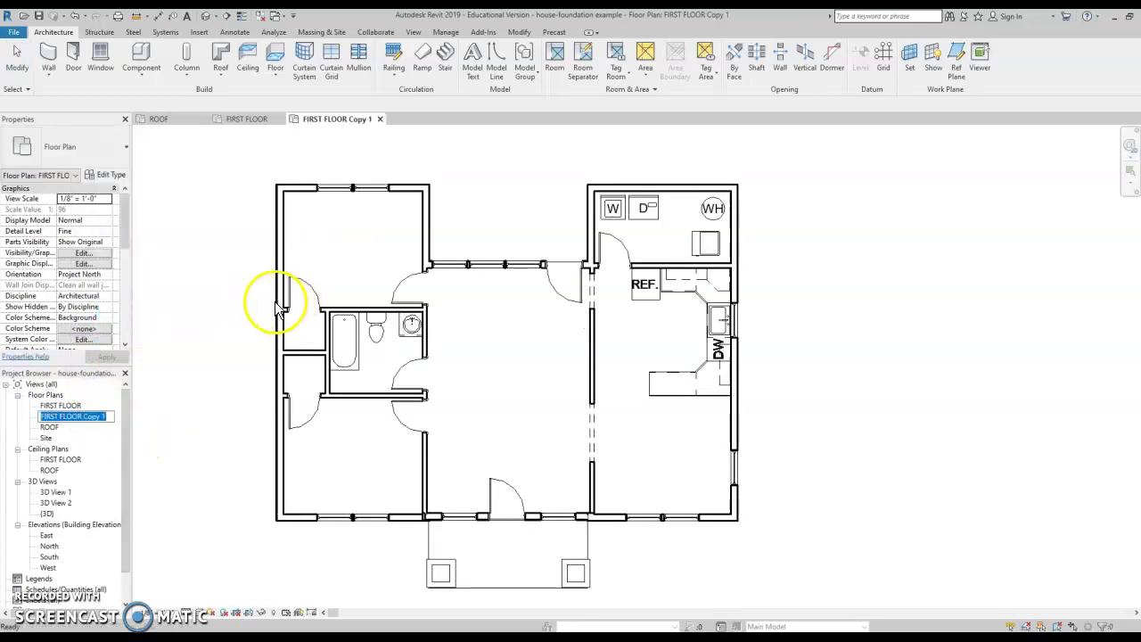
pyautogui.rightClick(97, 417)
pyautogui.click(132, 317)
pyautogui.click(104, 417)
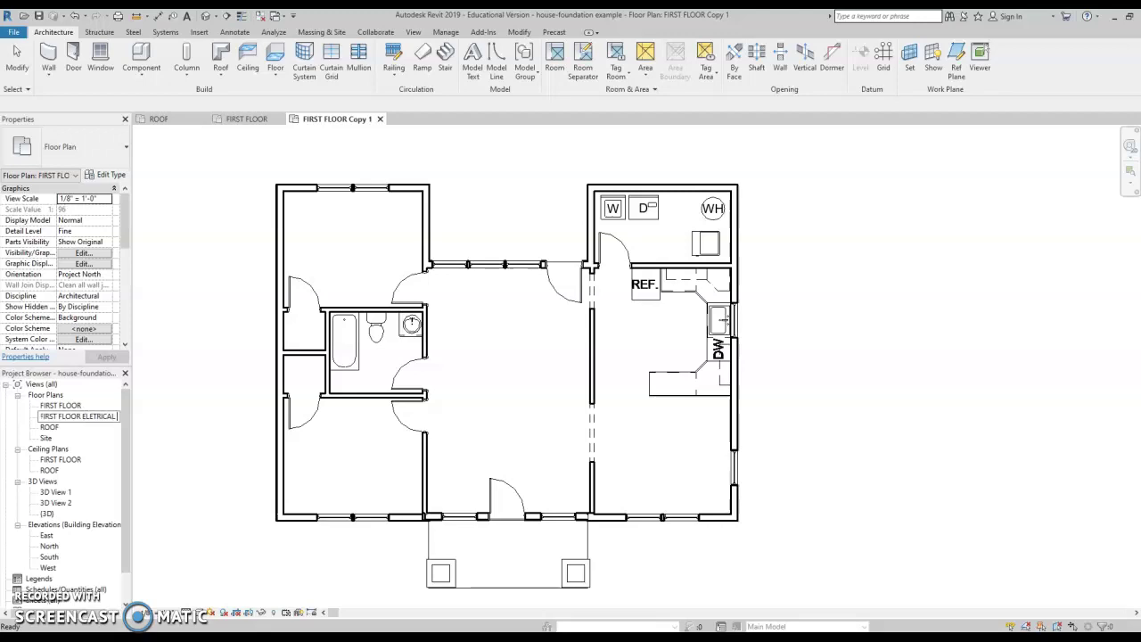
pyautogui.click(196, 428)
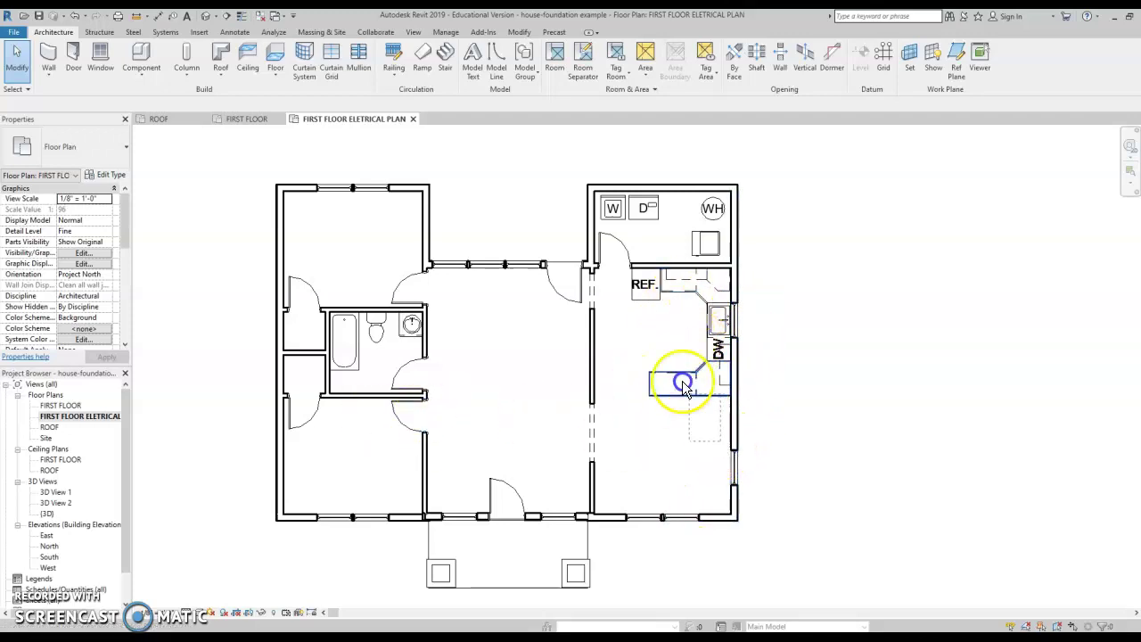
# Select the kitchen casework, appliances, laundry appliances, water heater, bathroom sink, tub and toilet
pyautogui.click(640, 286)
pyautogui.moveTo(632, 278); pyautogui.dragTo(632, 277)
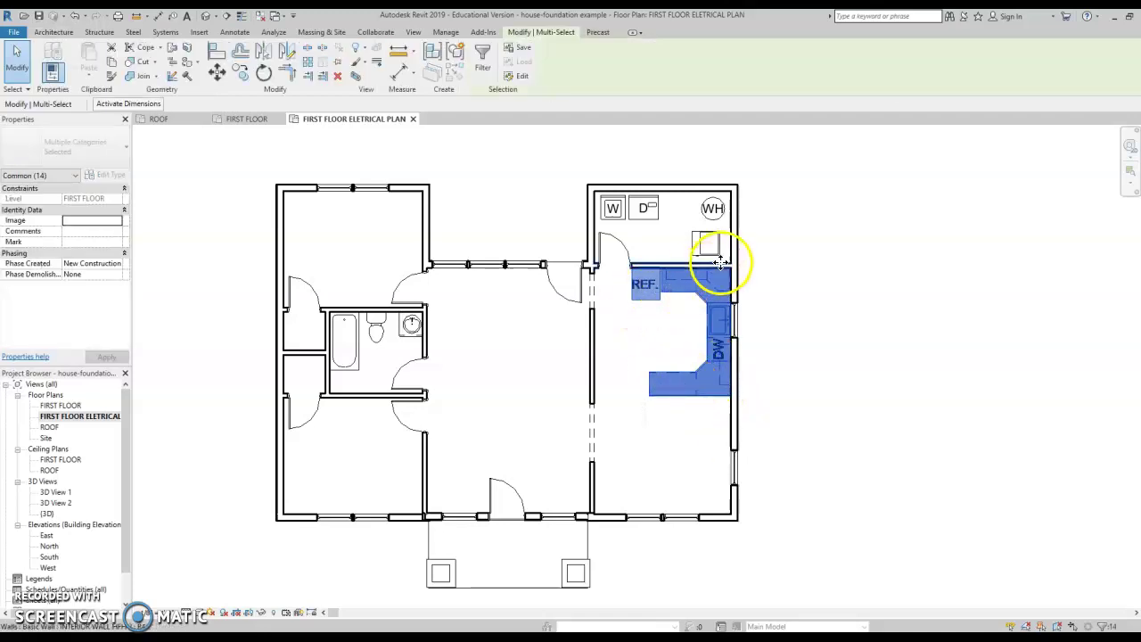
pyautogui.keyDown('ctrl'); pyautogui.click(629, 214); pyautogui.keyUp('ctrl')
pyautogui.keyDown('ctrl'); pyautogui.click(609, 218); pyautogui.keyUp('ctrl')
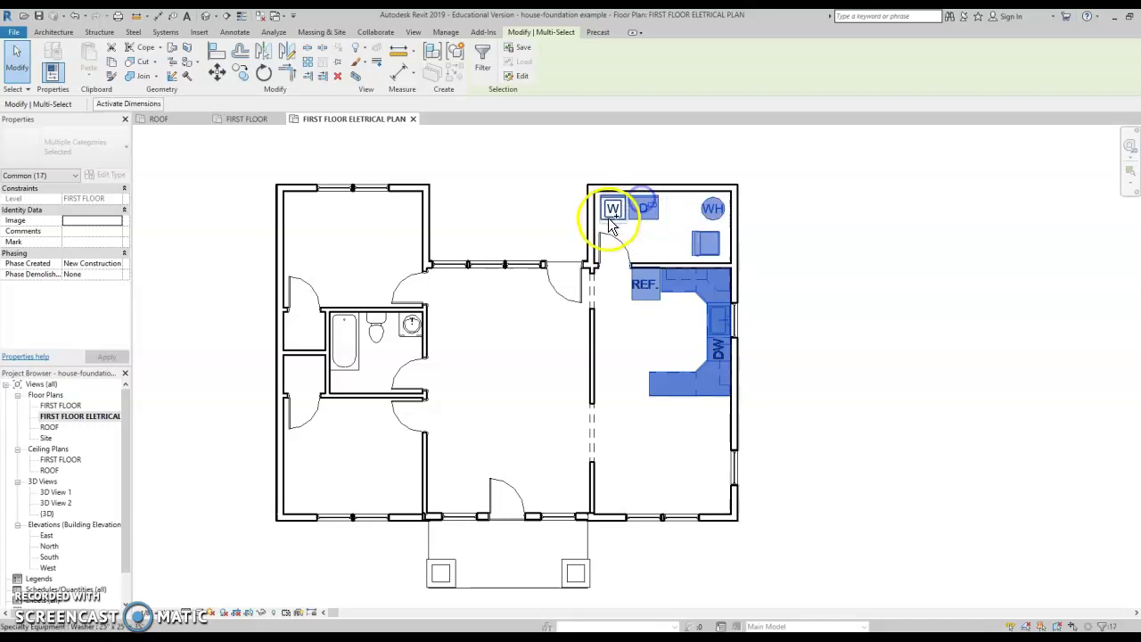
pyautogui.keyDown('ctrl'); pyautogui.click(411, 326); pyautogui.keyUp('ctrl')
pyautogui.keyDown('ctrl'); pyautogui.click(347, 326); pyautogui.keyUp('ctrl')
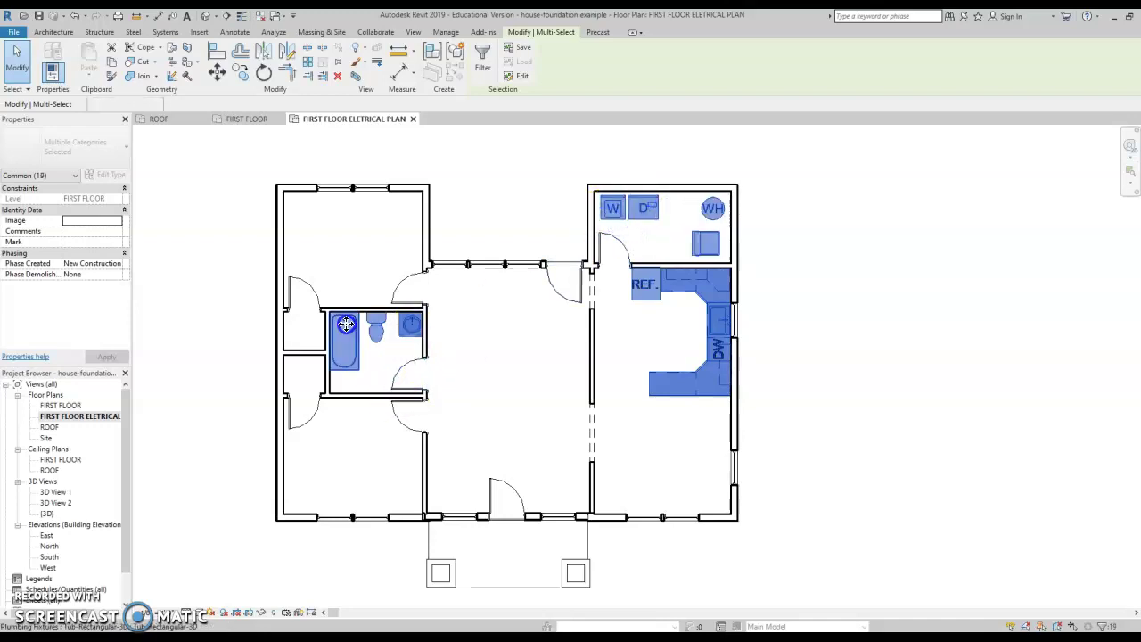
# Override the selected elements by element to display as Halftone in this view
pyautogui.rightClick(412, 337)
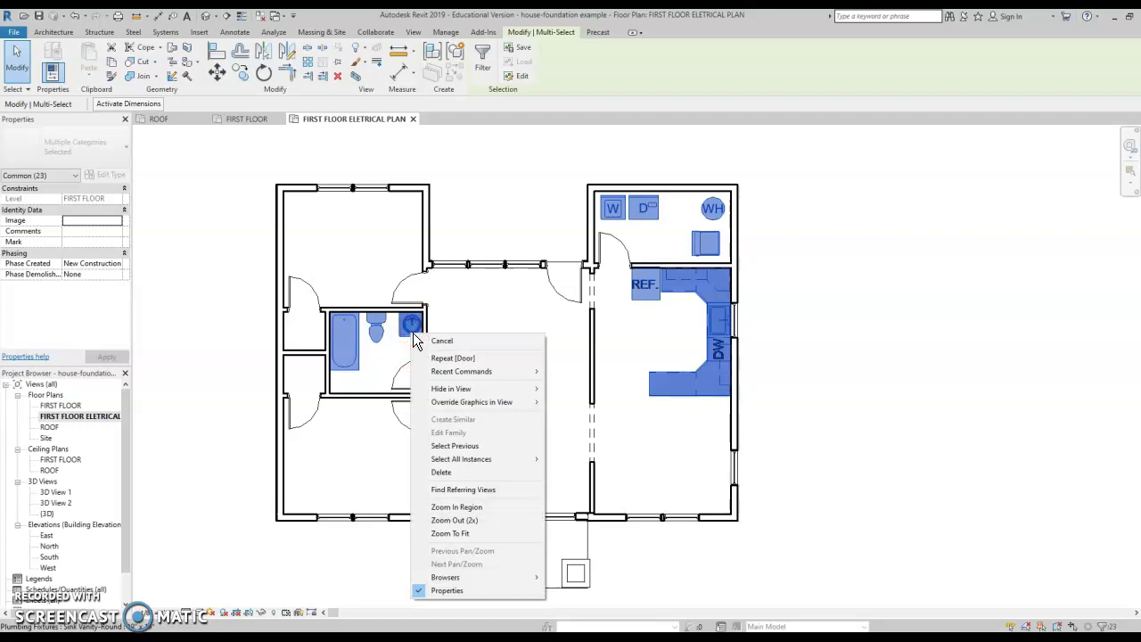
pyautogui.click(445, 402)
pyautogui.click(575, 403)
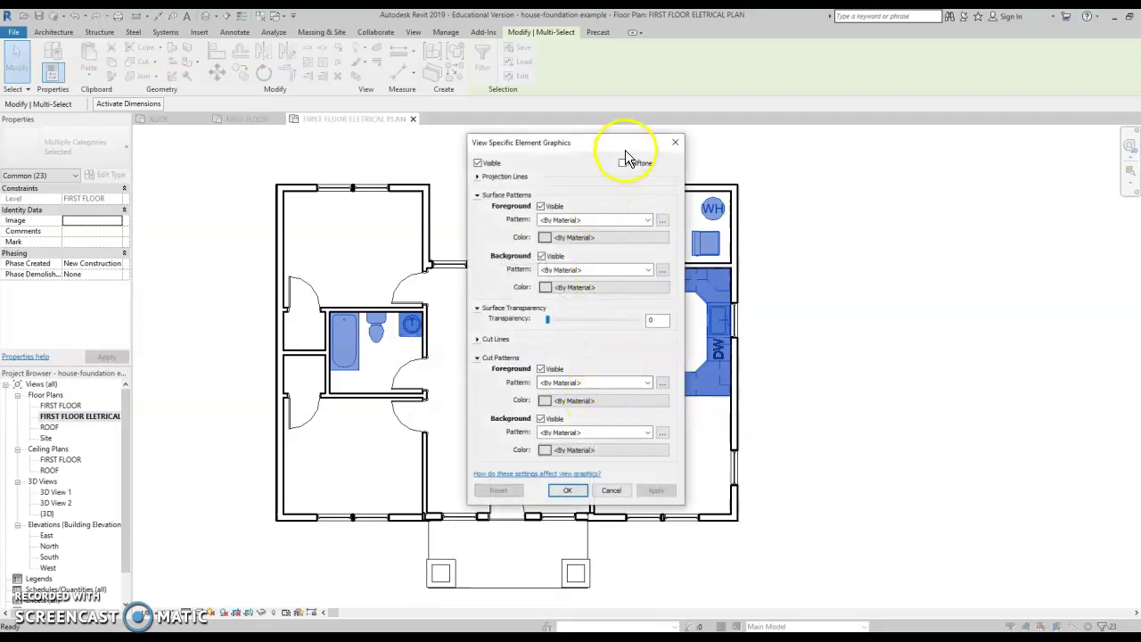
pyautogui.click(624, 164)
pyautogui.click(658, 491)
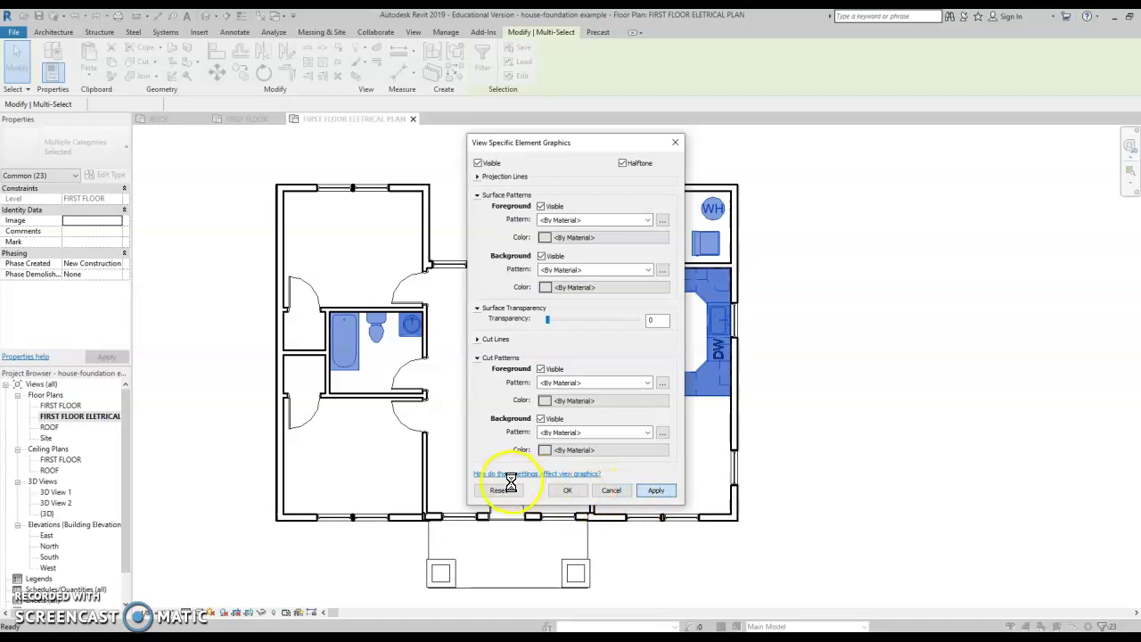
pyautogui.click(567, 491)
pyautogui.click(557, 386)
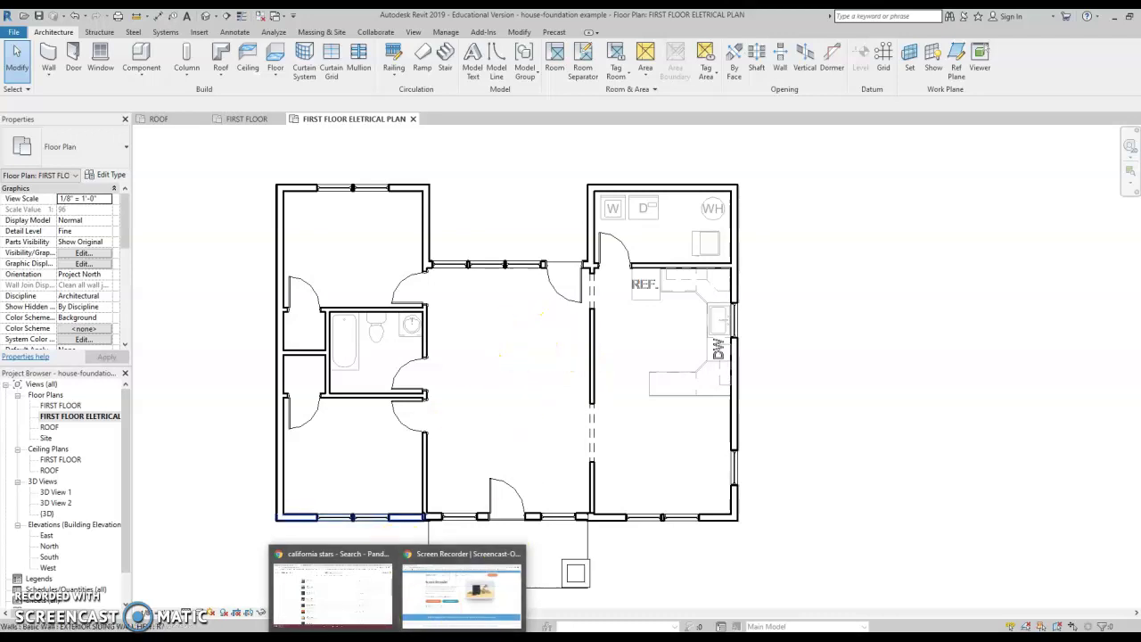
# Download the FAN DETAIL.rfa attachment from the Classroom Electrical Plan post
pyautogui.click(366, 606)
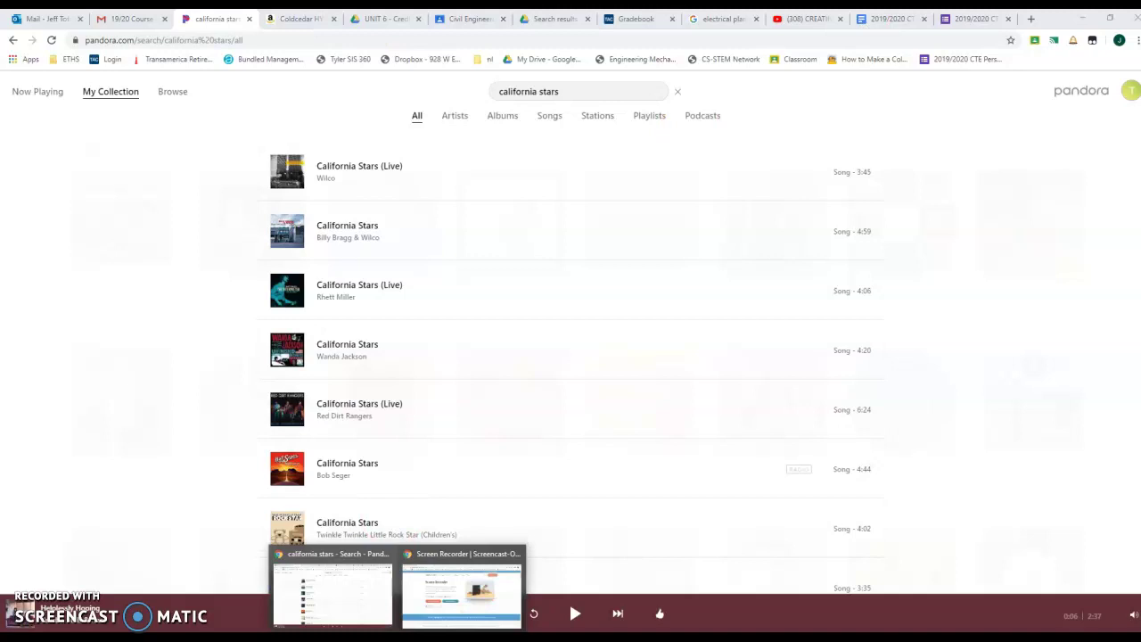
pyautogui.click(437, 606)
pyautogui.click(134, 19)
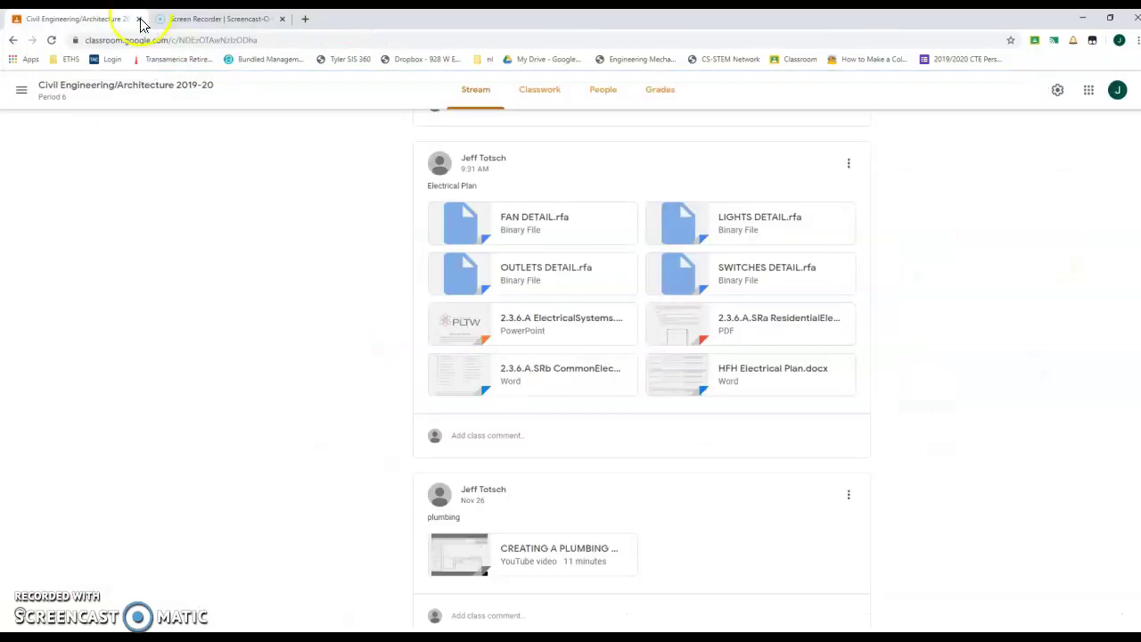
pyautogui.click(550, 221)
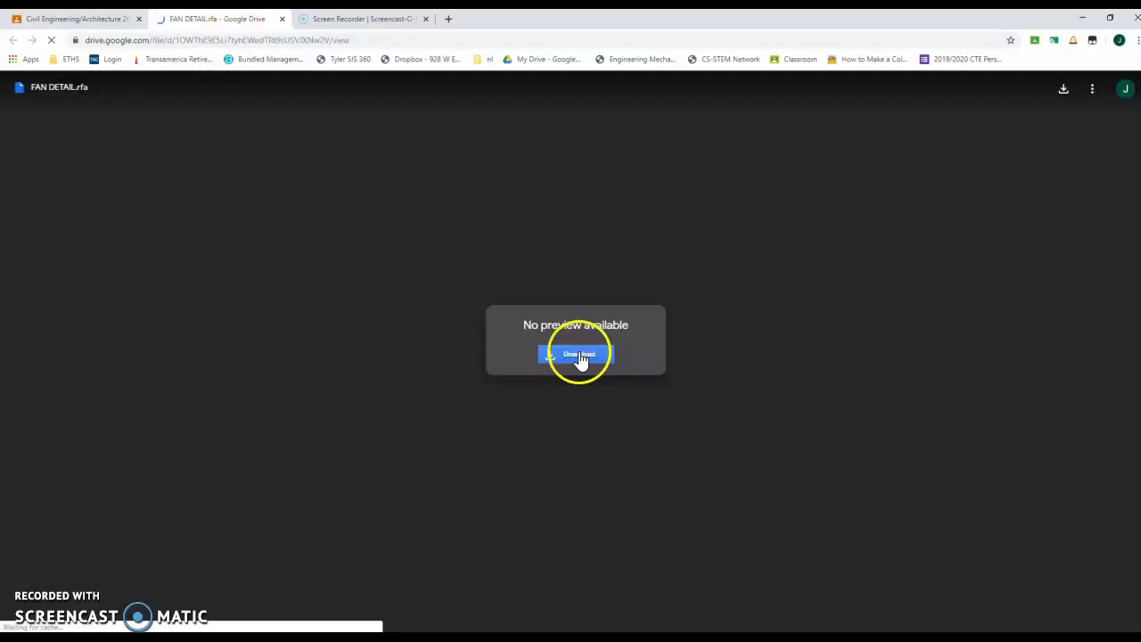
pyautogui.click(578, 360)
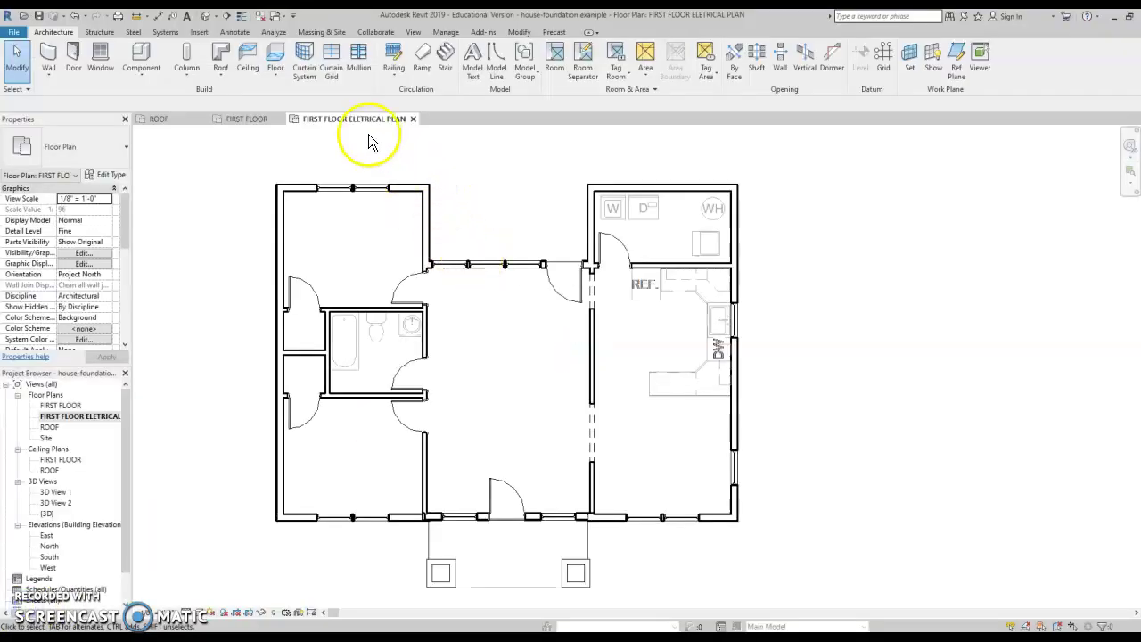
# Load FAN, LIGHTS, OUTLETS and SWITCHES DETAIL from Downloads, then place an OUTLETS DETAIL by the front door
pyautogui.click(199, 33)
pyautogui.click(223, 32)
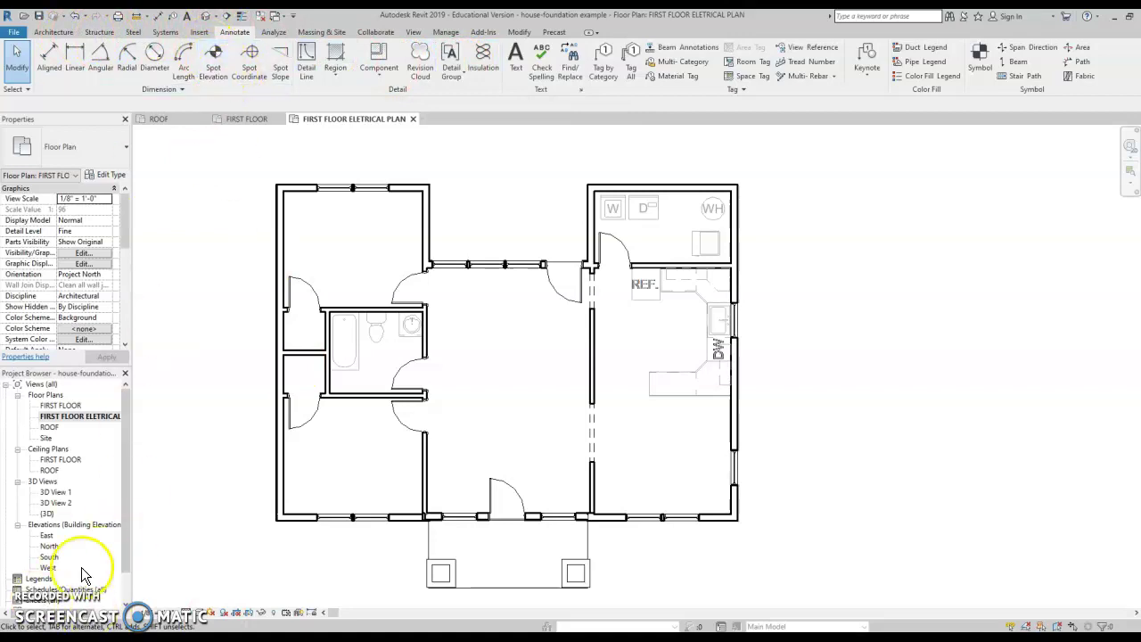
pyautogui.click(381, 77)
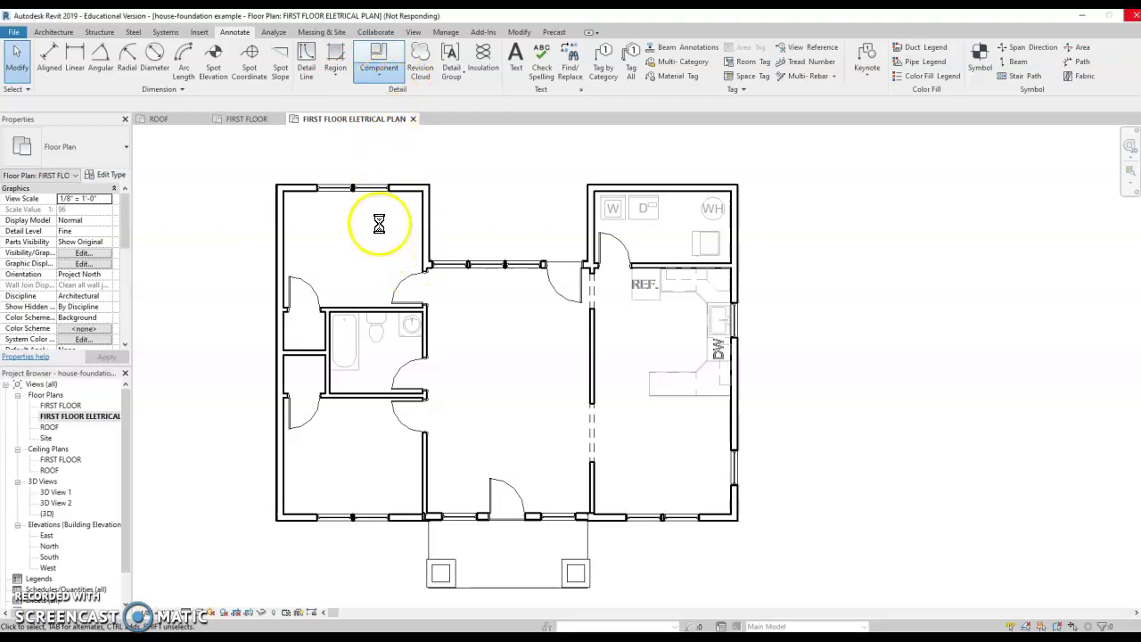
pyautogui.click(399, 96)
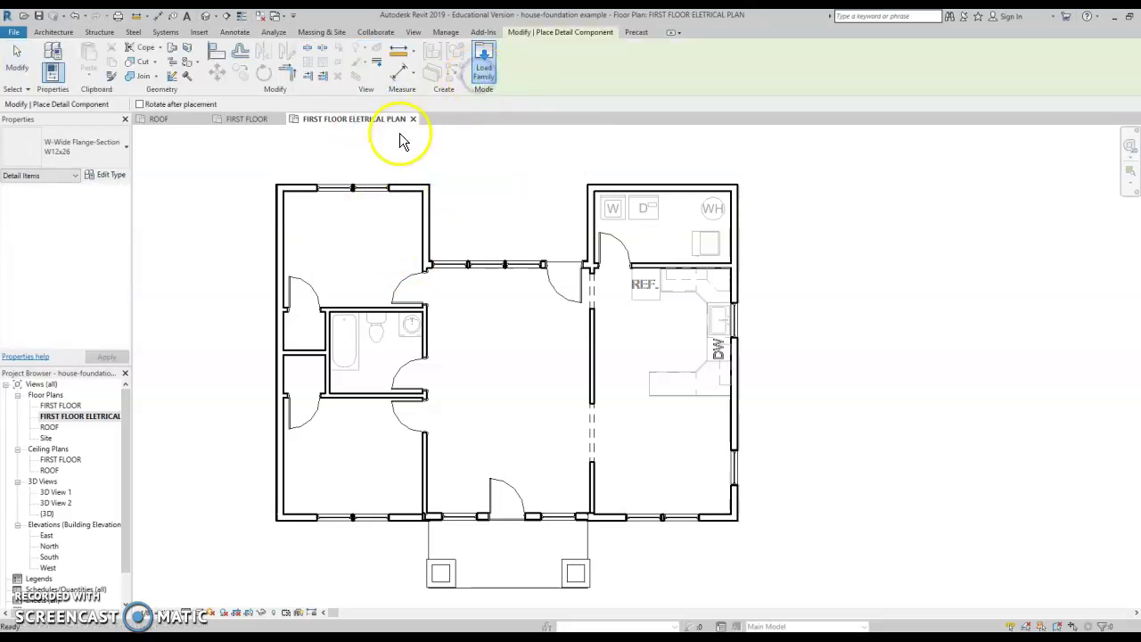
pyautogui.click(485, 58)
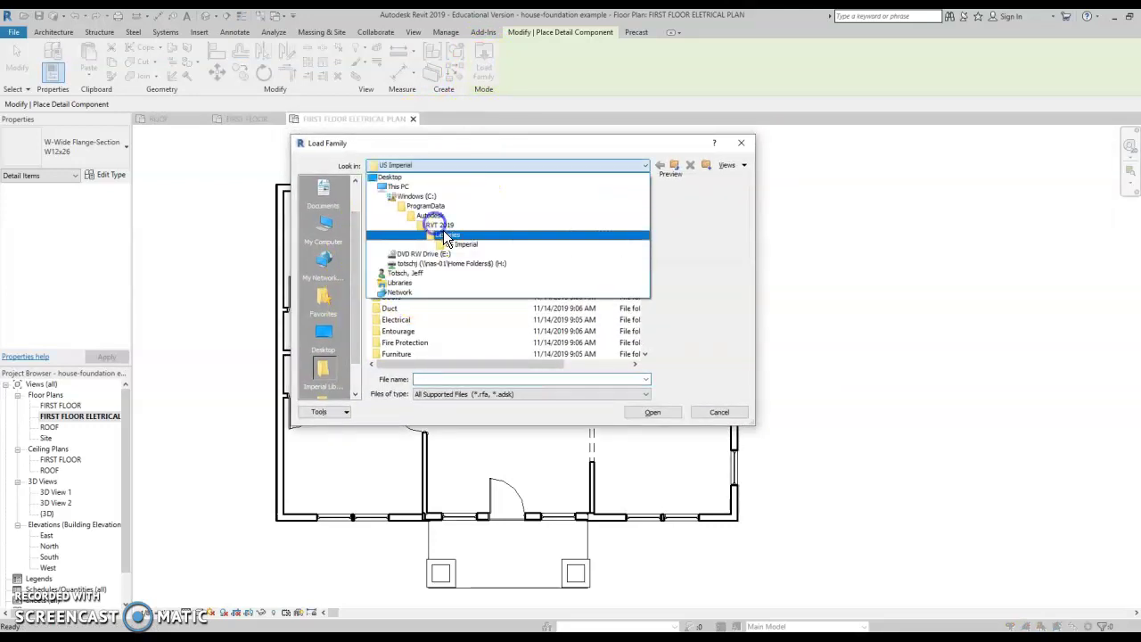
pyautogui.click(445, 276)
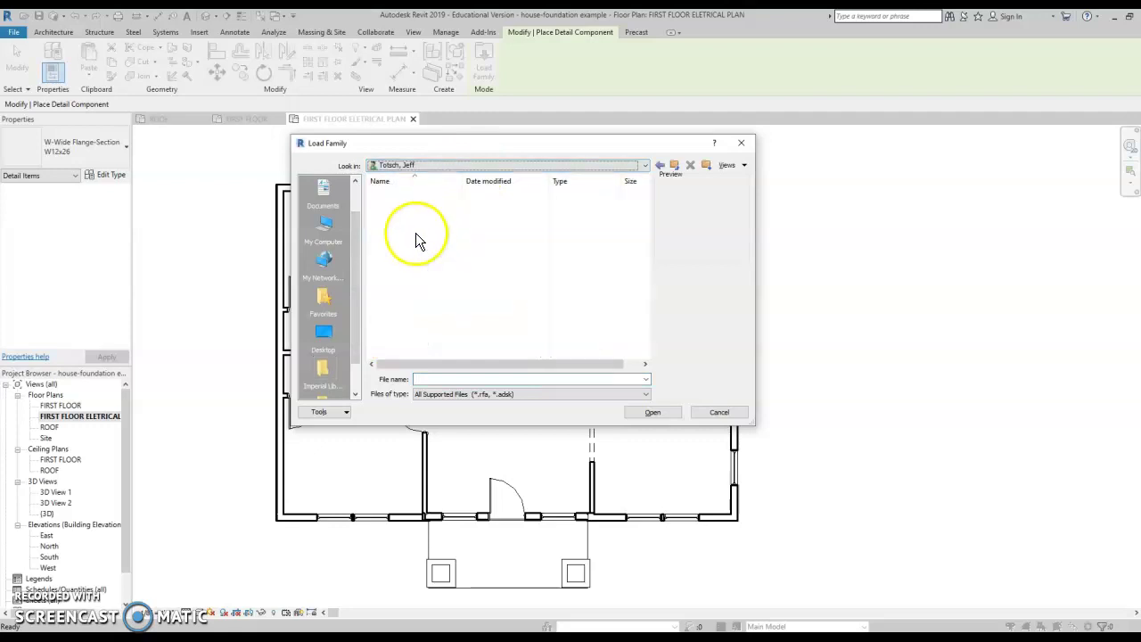
pyautogui.doubleClick(405, 245)
pyautogui.click(403, 207)
pyautogui.keyDown('shift'); pyautogui.click(419, 243); pyautogui.keyUp('shift')
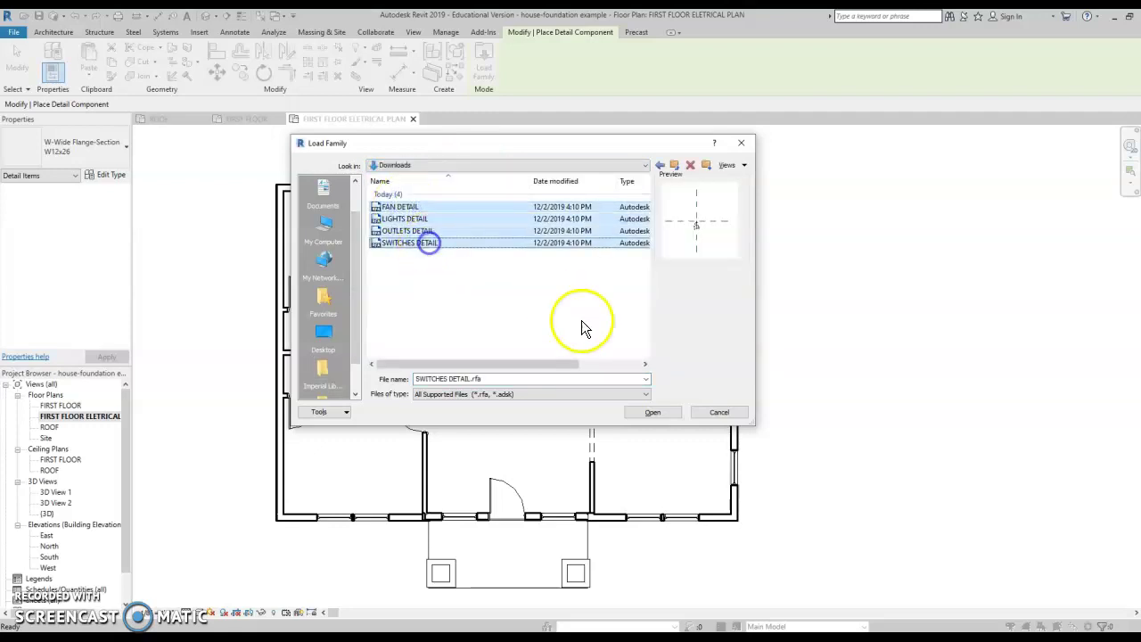
pyautogui.click(650, 412)
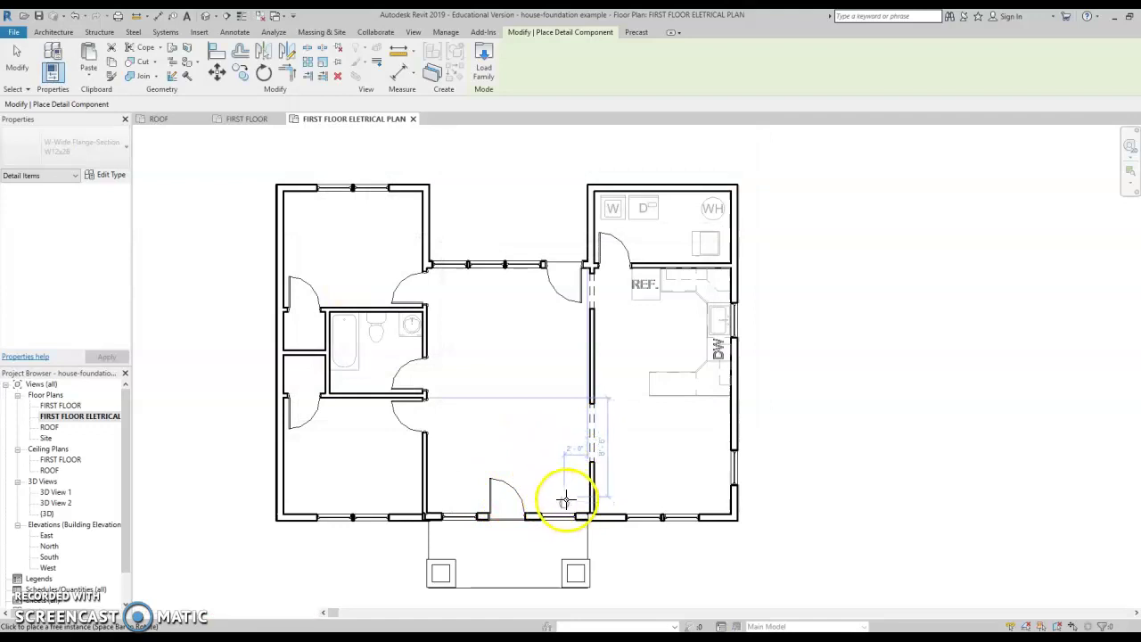
pyautogui.click(489, 499)
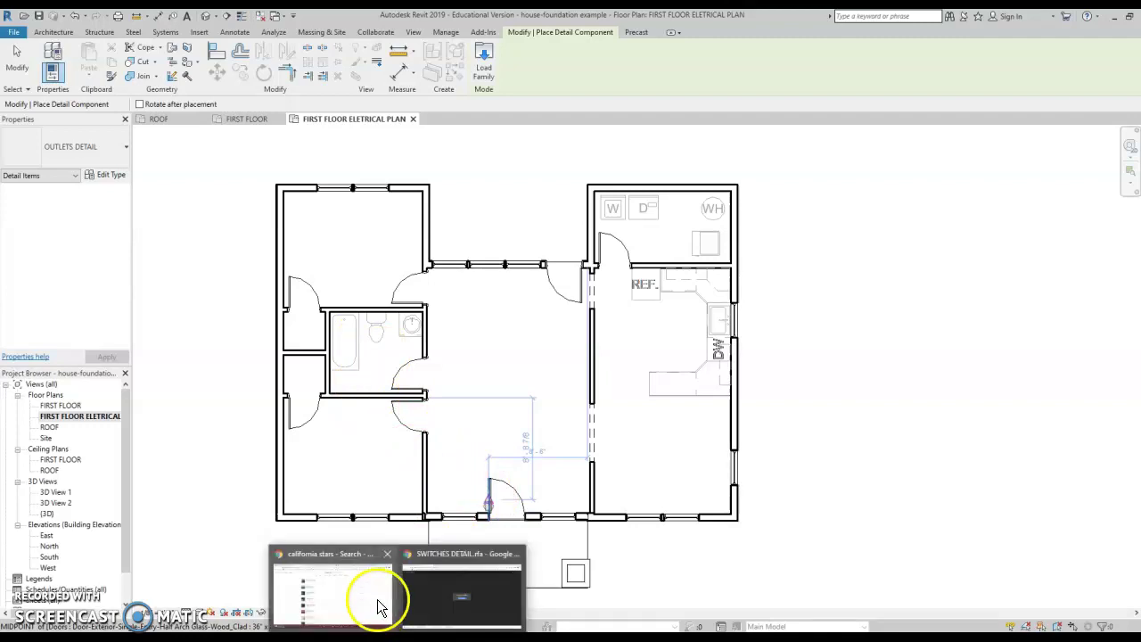
# Open and read through the residential electrical code requirements PDF in Classroom
pyautogui.click(410, 571)
pyautogui.click(89, 19)
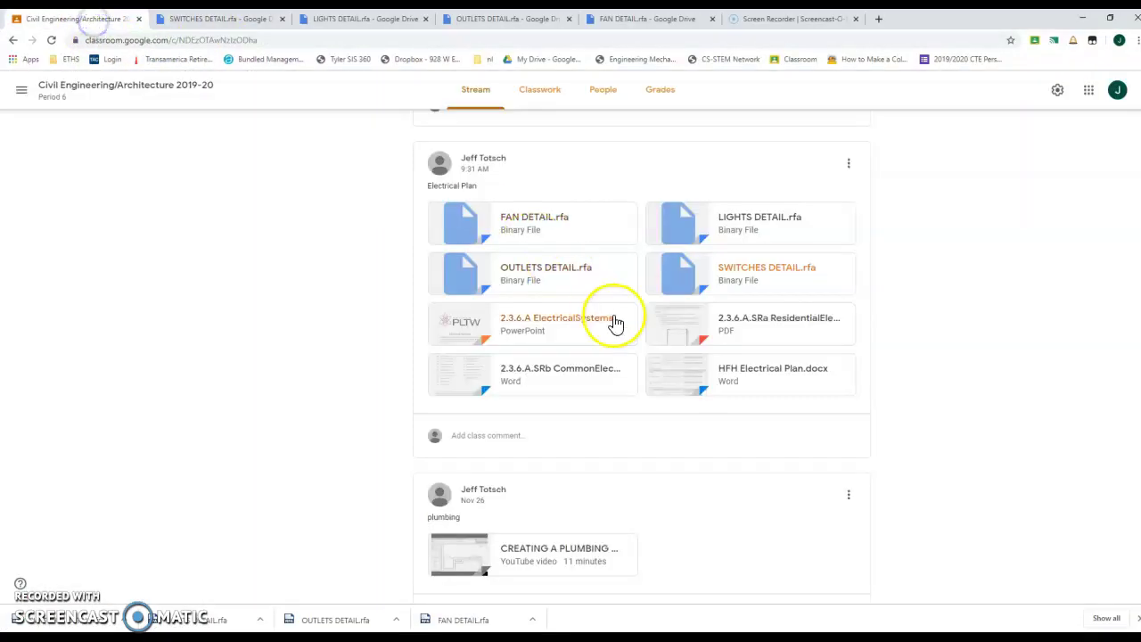
pyautogui.click(798, 322)
pyautogui.scroll(-3, 513, 303)
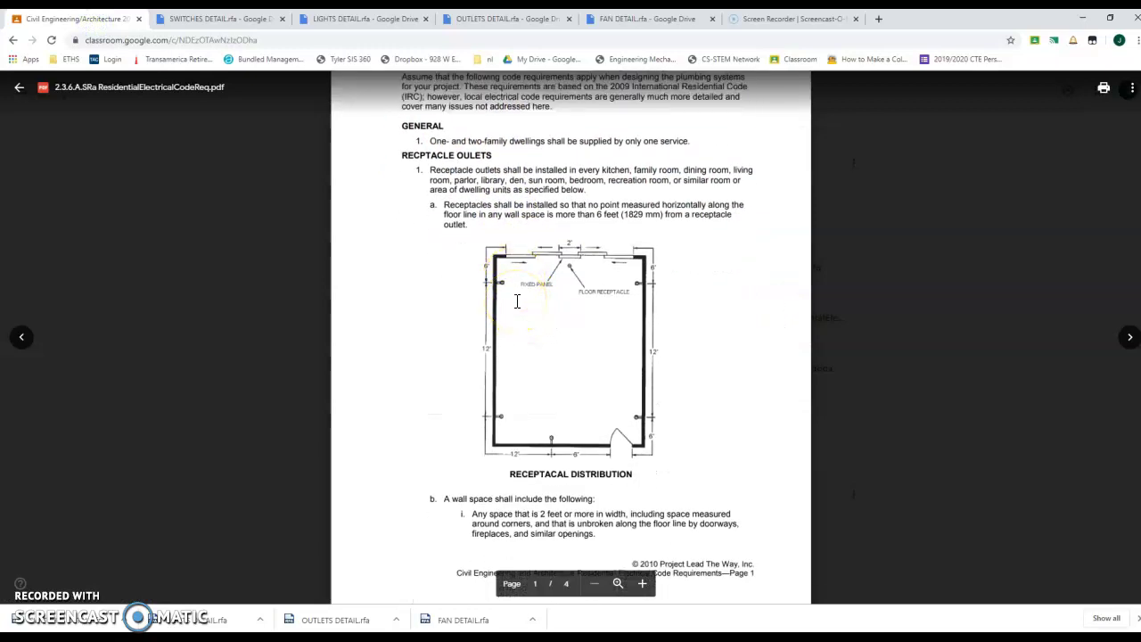
pyautogui.scroll(3, 639, 303)
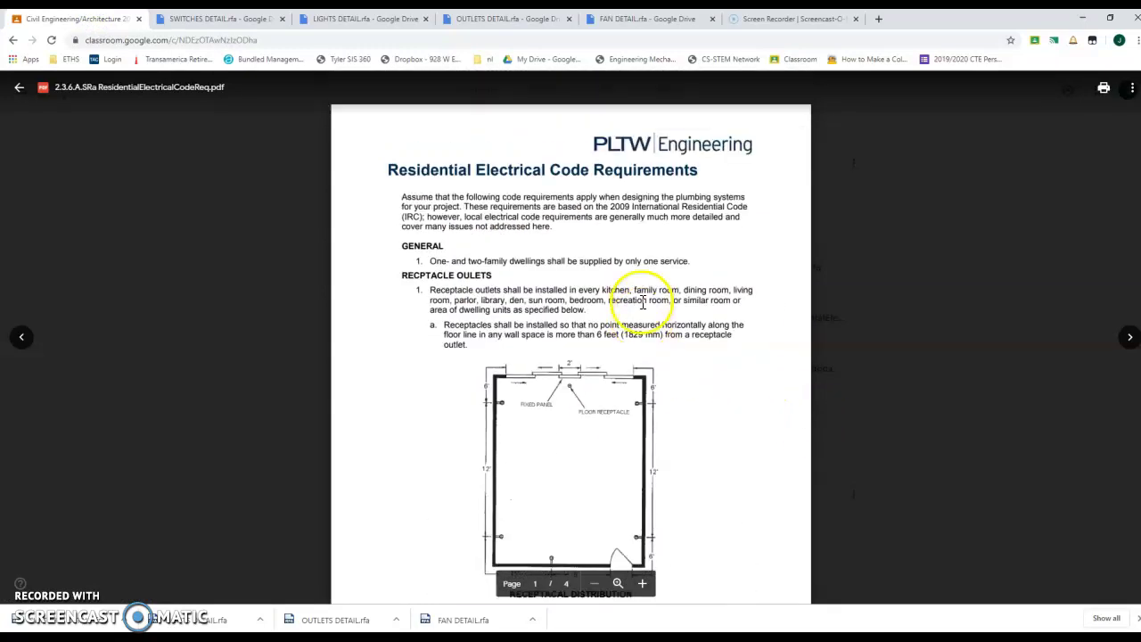
pyautogui.scroll(-20, 638, 356)
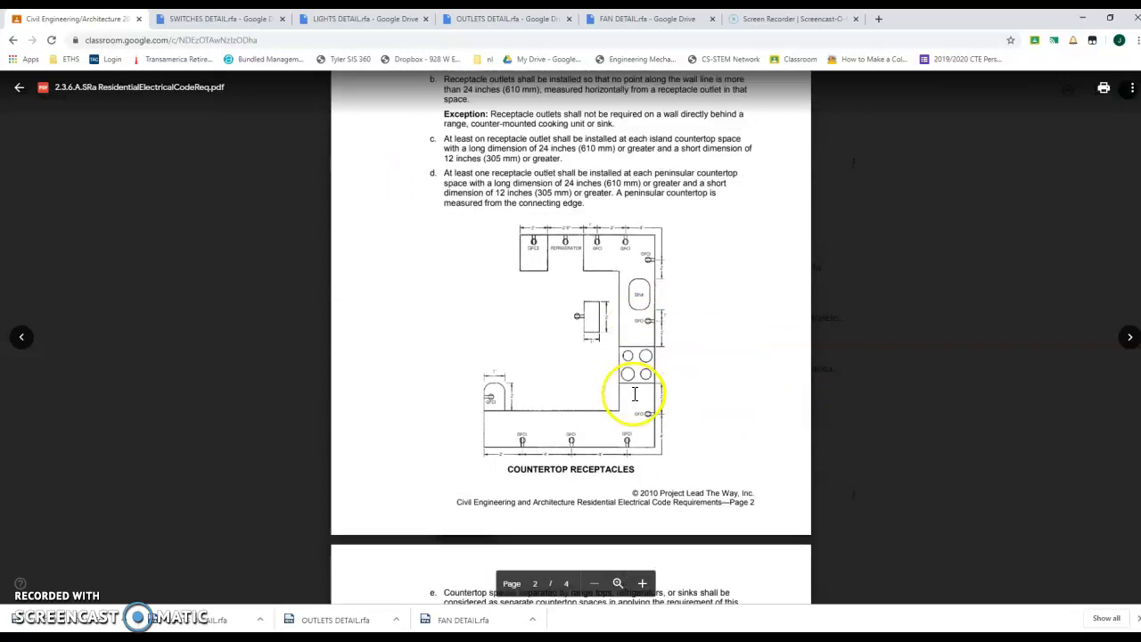
pyautogui.scroll(-18, 635, 394)
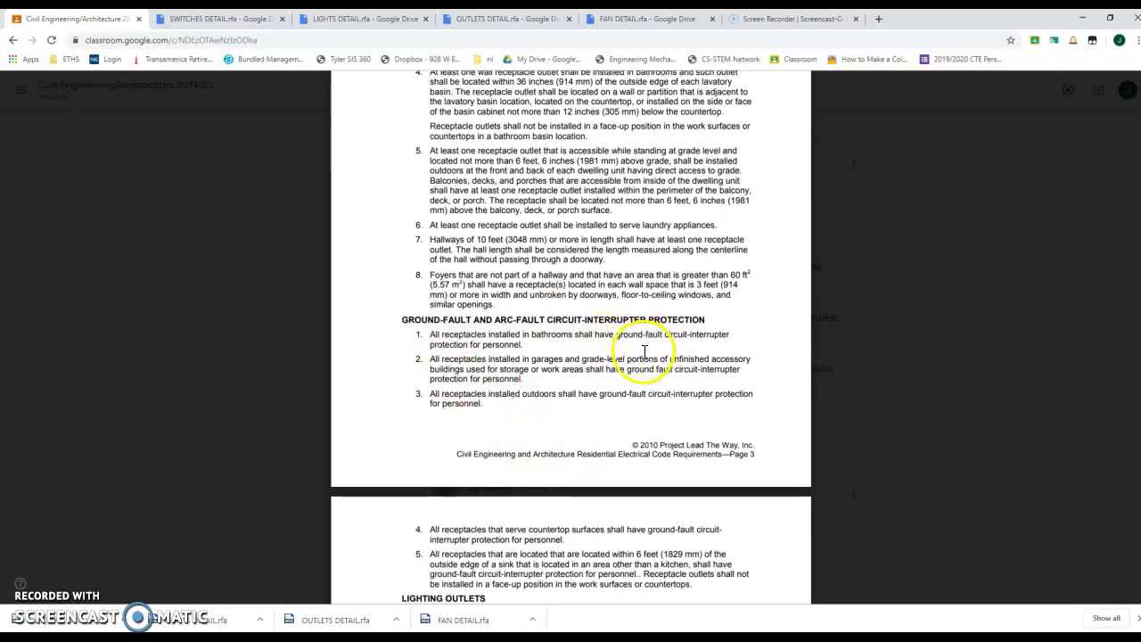
pyautogui.scroll(-8, 649, 344)
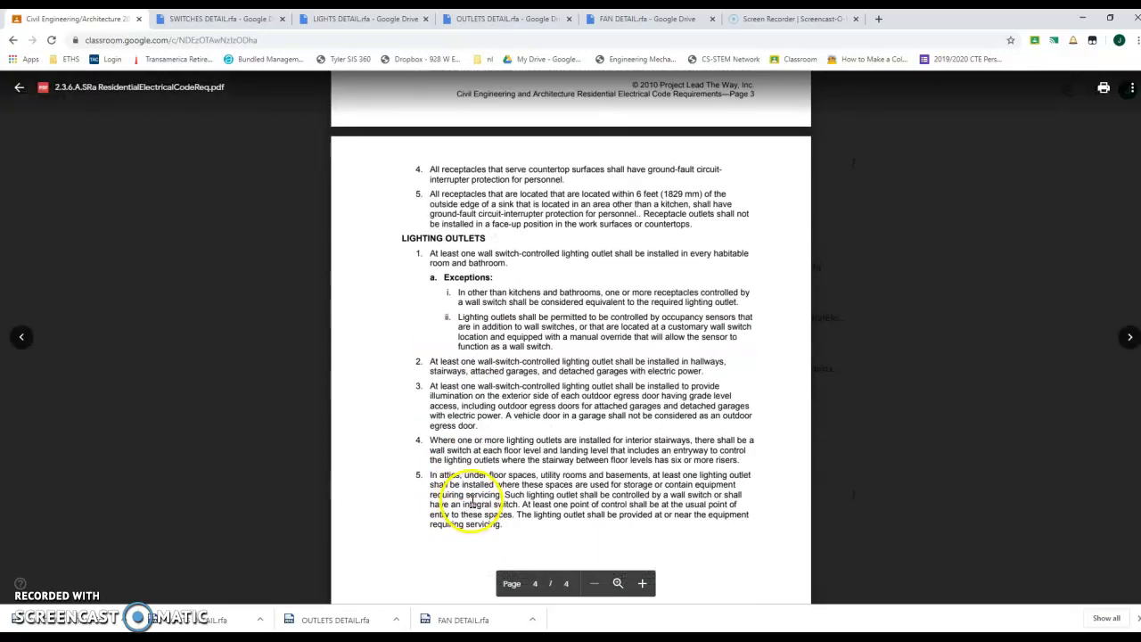
pyautogui.scroll(20, 472, 504)
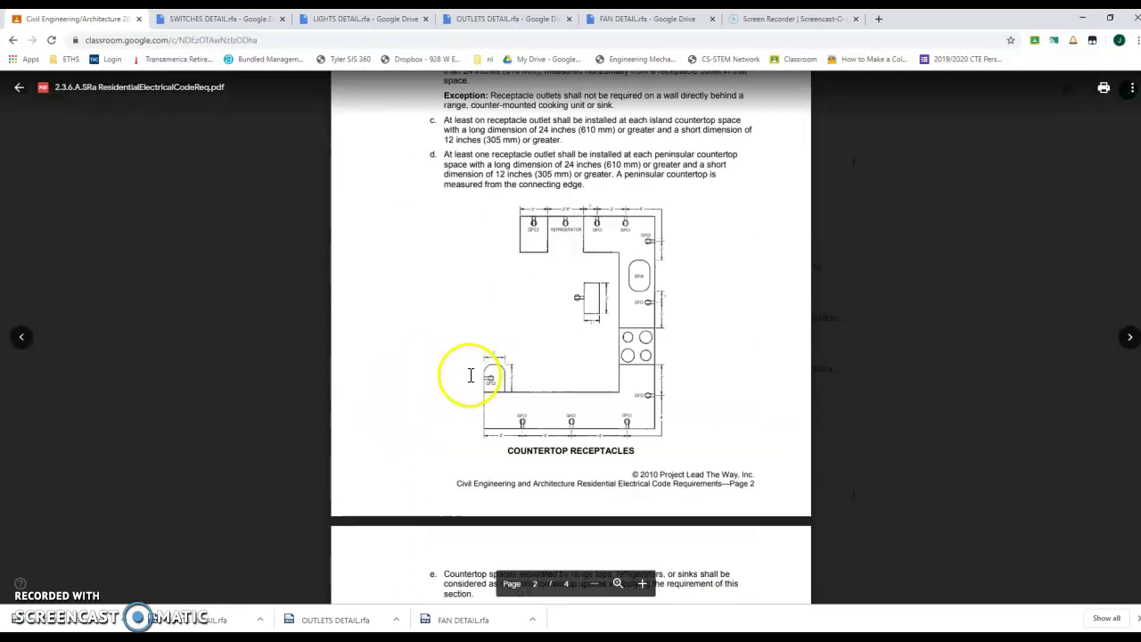
pyautogui.scroll(12, 472, 375)
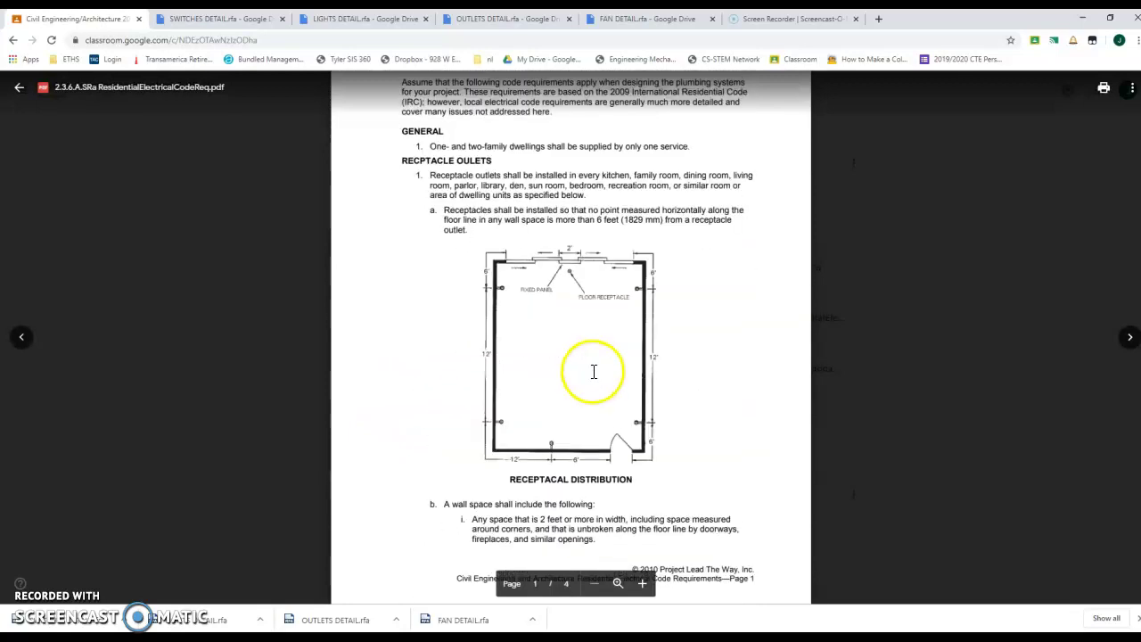
pyautogui.scroll(1, 594, 371)
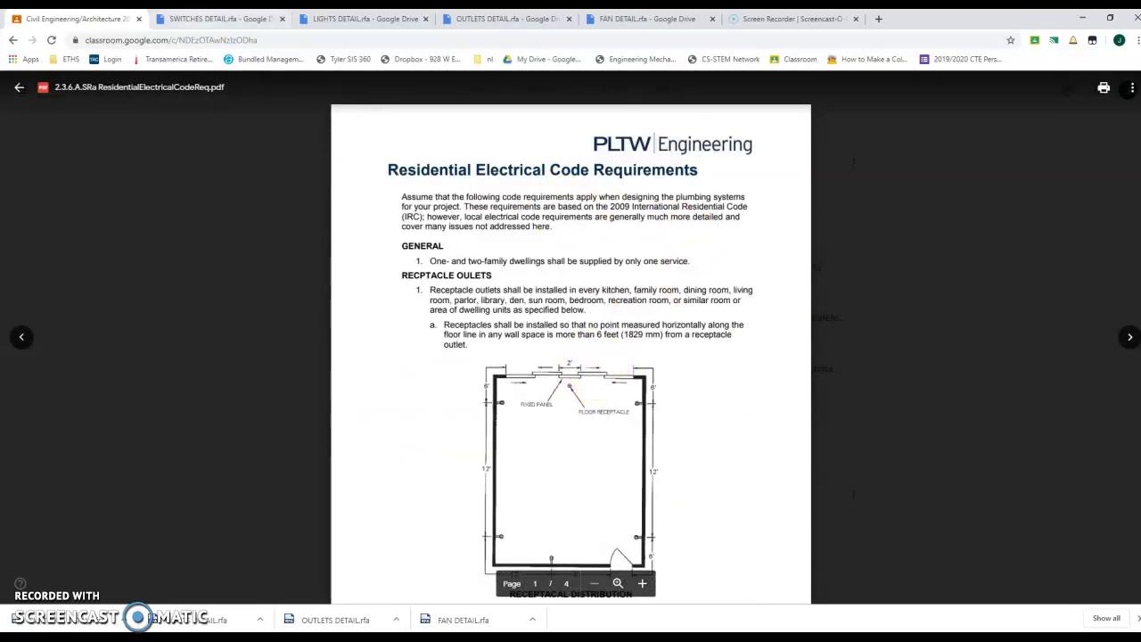
# Close the PDF, open the HFH Electrical Plan rubric, then return to Revit
pyautogui.click(18, 86)
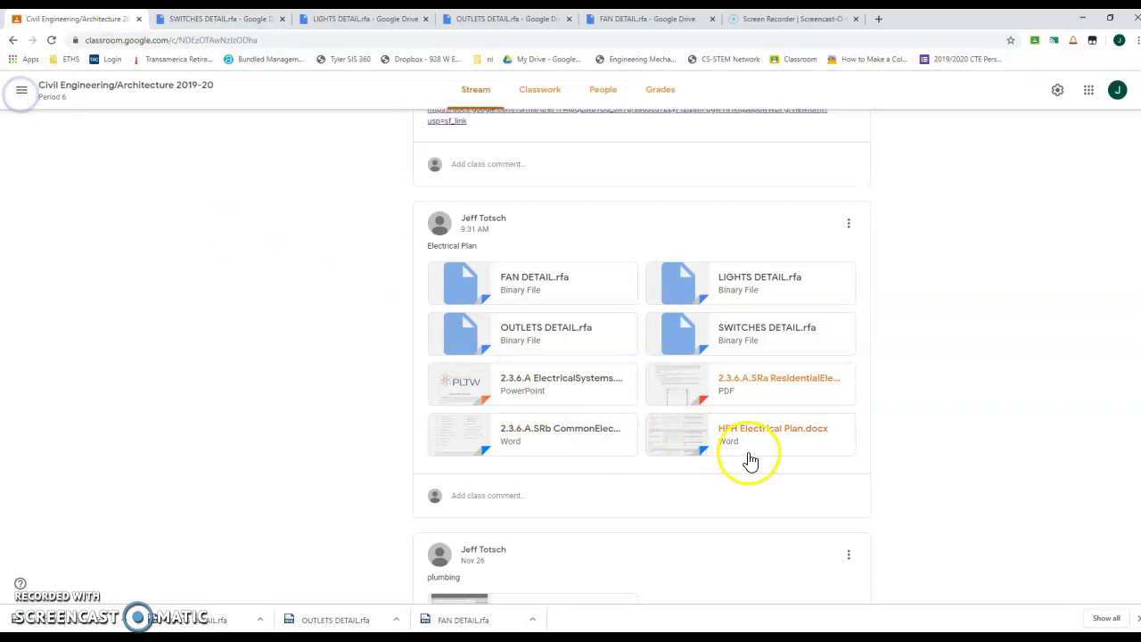
pyautogui.click(753, 457)
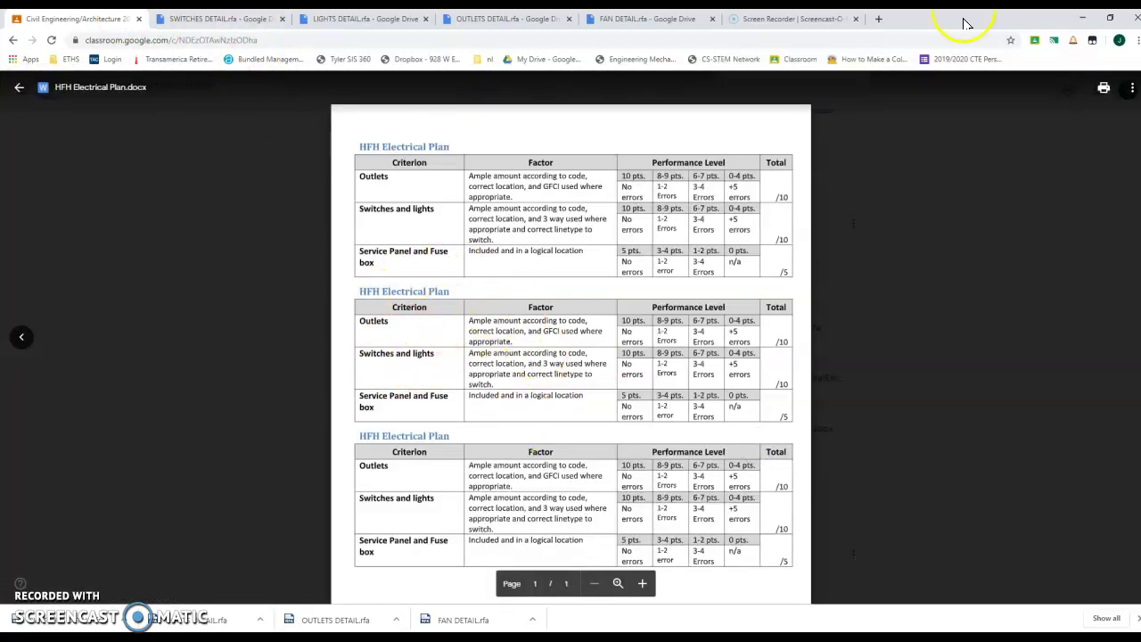
pyautogui.click(1084, 19)
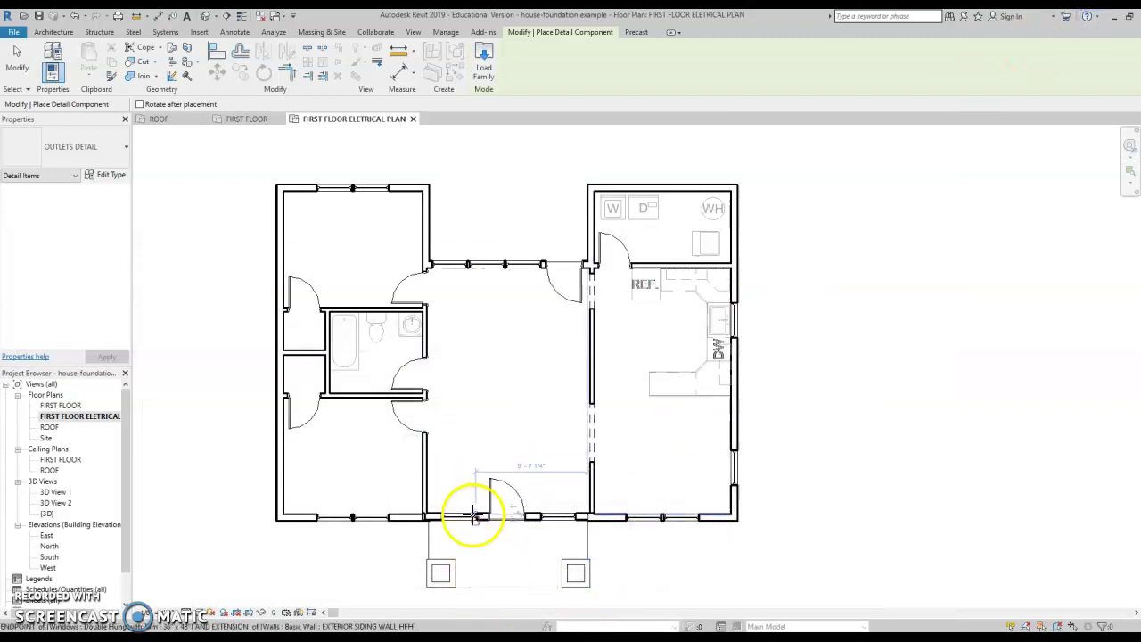
# Place LIGHTS DETAIL fixtures on both sides of the front door and one in the lower-left room
pyautogui.scroll(1, 294, 374)
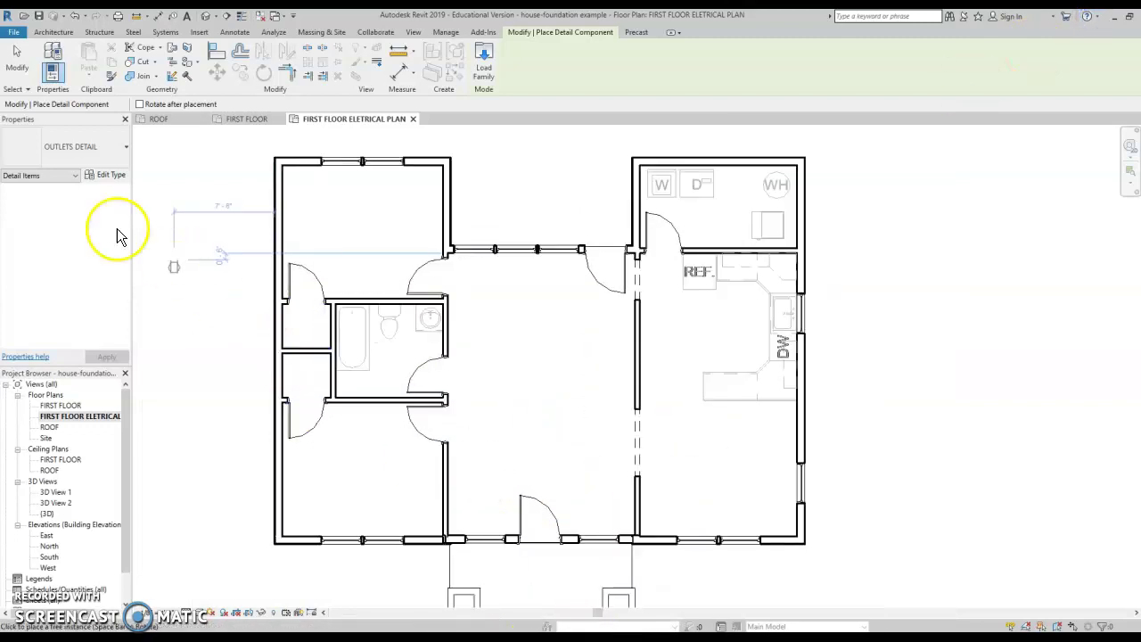
pyautogui.click(113, 149)
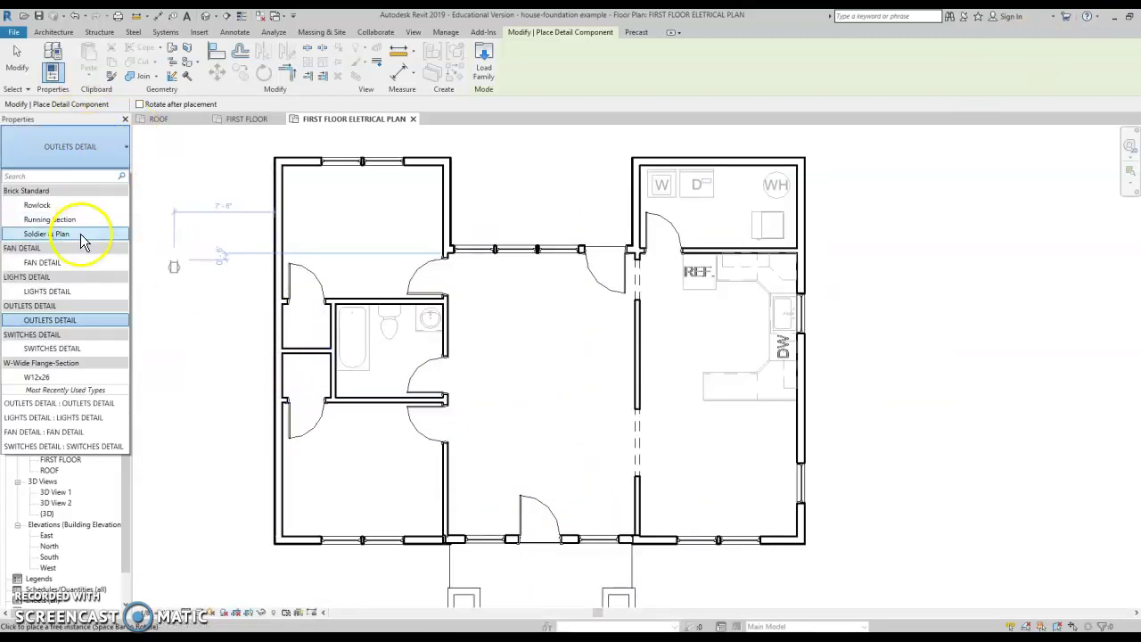
pyautogui.click(79, 297)
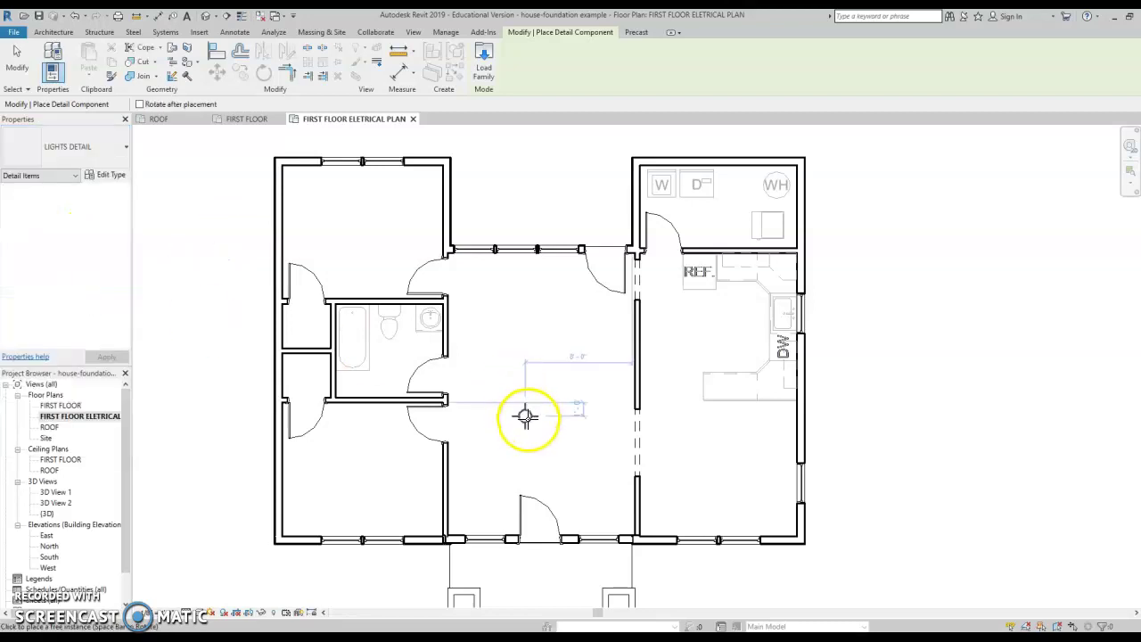
pyautogui.scroll(2, 530, 416)
pyautogui.moveTo(499, 469); pyautogui.dragTo(564, 385, button='middle')
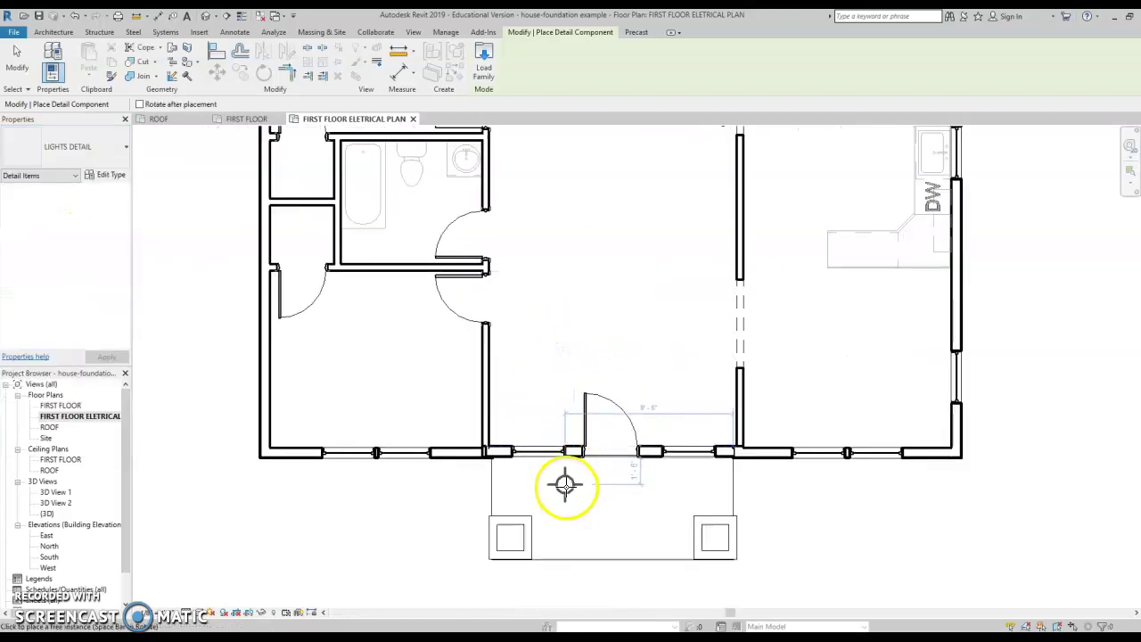
pyautogui.click(574, 475)
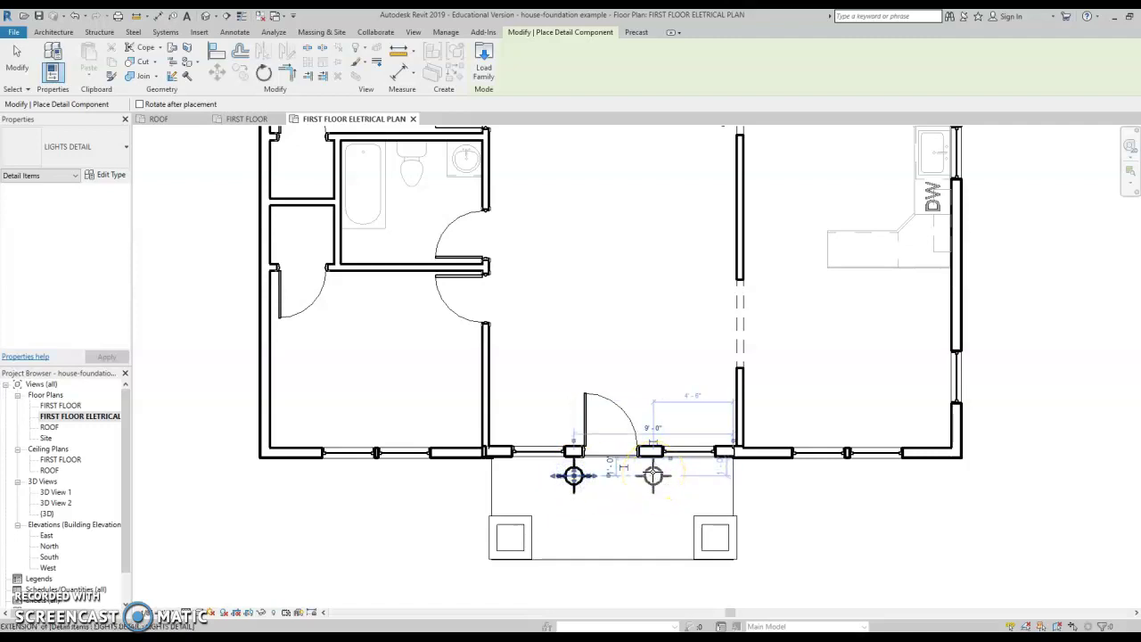
pyautogui.click(653, 475)
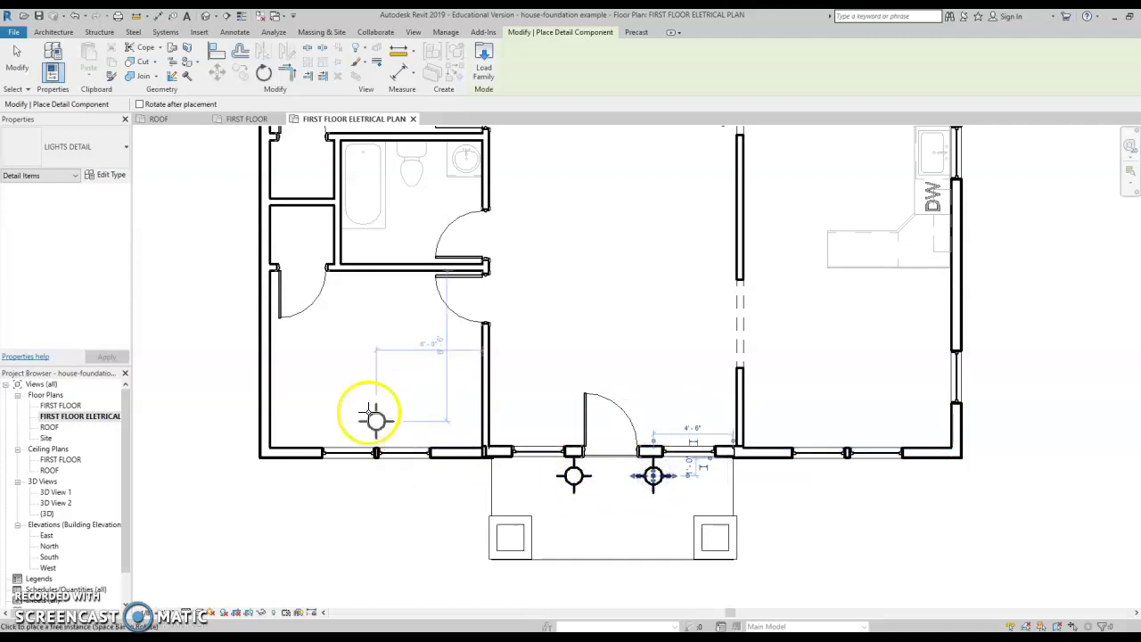
pyautogui.click(376, 358)
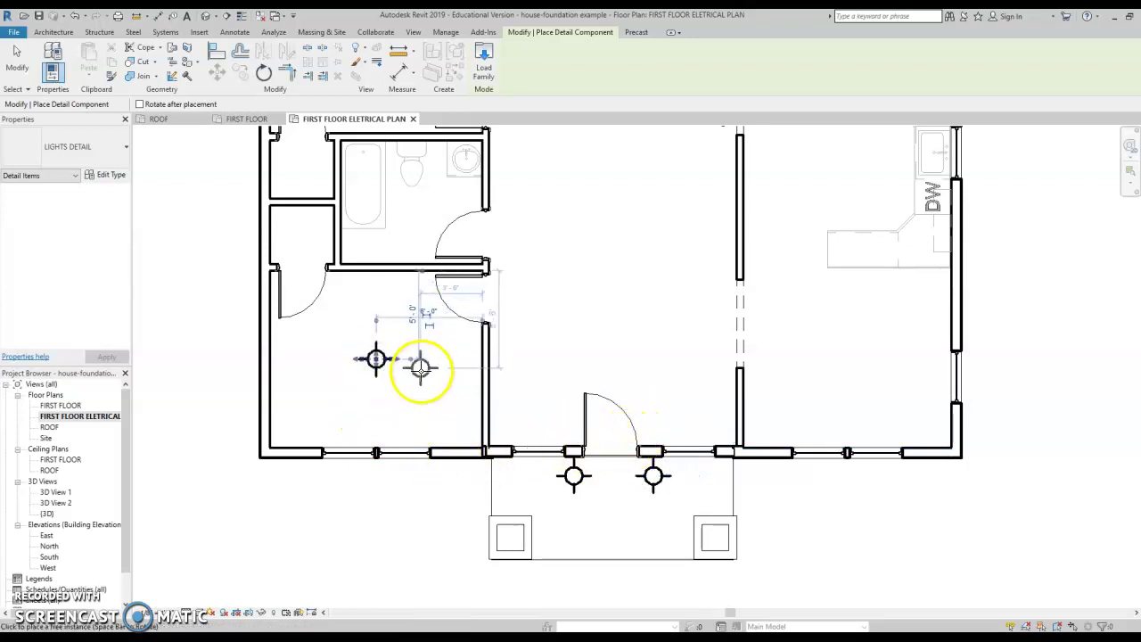
pyautogui.press('Escape')
pyautogui.press('Escape')
# Place FAN DETAIL fans in the lower-left room, the upper-left room and the bathroom
pyautogui.click(379, 374)
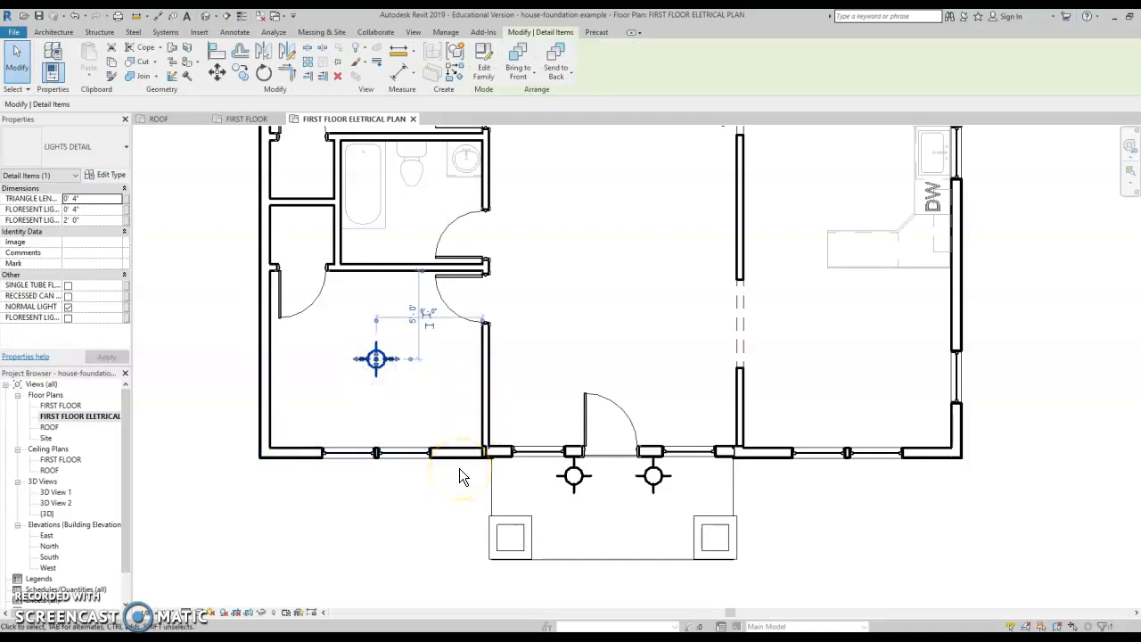
pyautogui.press('Escape')
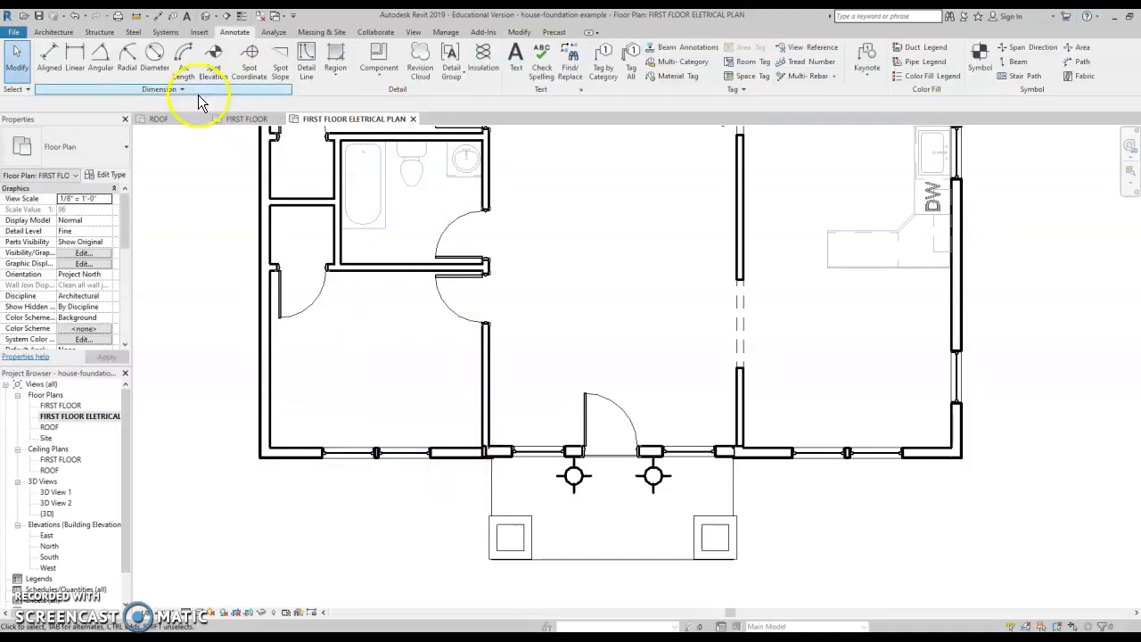
pyautogui.click(378, 55)
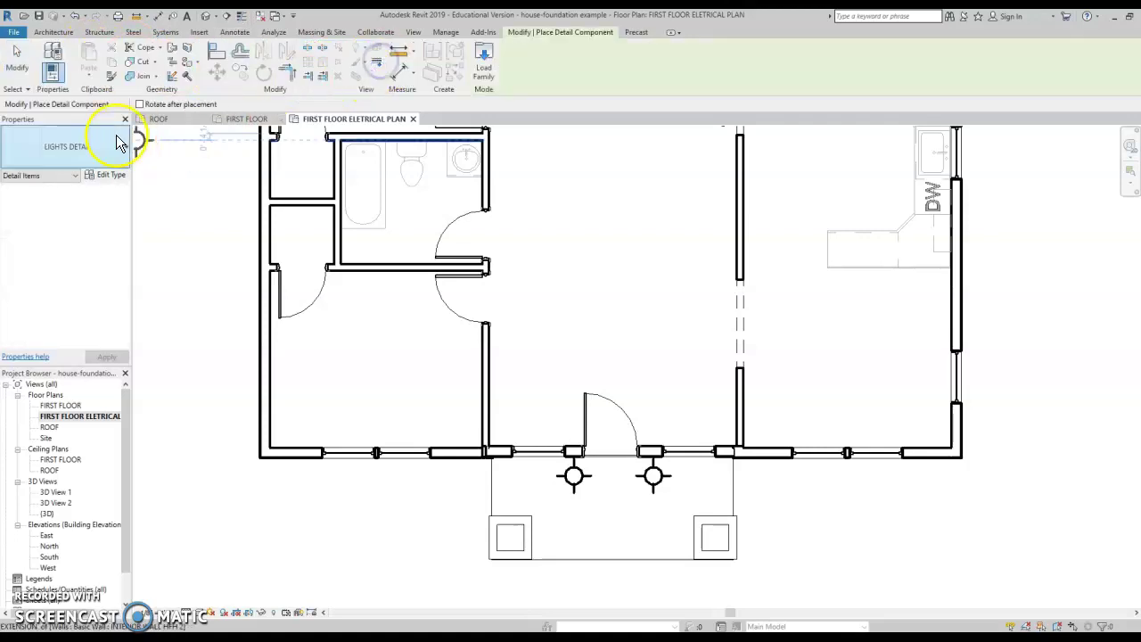
pyautogui.click(98, 172)
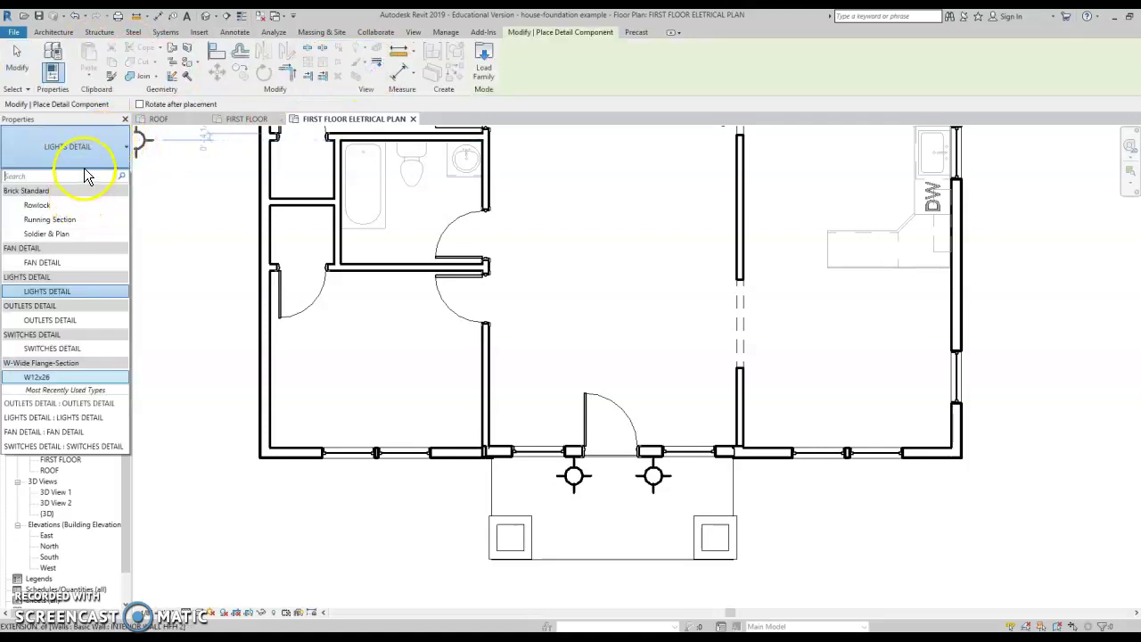
pyautogui.click(51, 265)
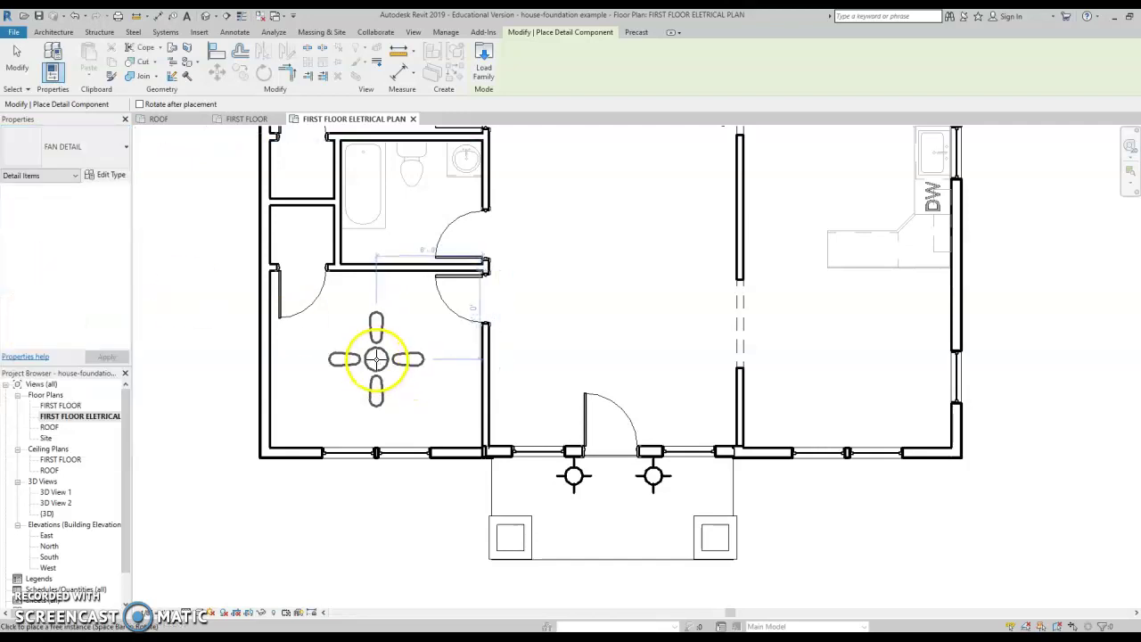
pyautogui.click(377, 358)
pyautogui.moveTo(376, 359); pyautogui.dragTo(432, 496, button='middle')
pyautogui.moveTo(400, 208); pyautogui.dragTo(403, 330, button='middle')
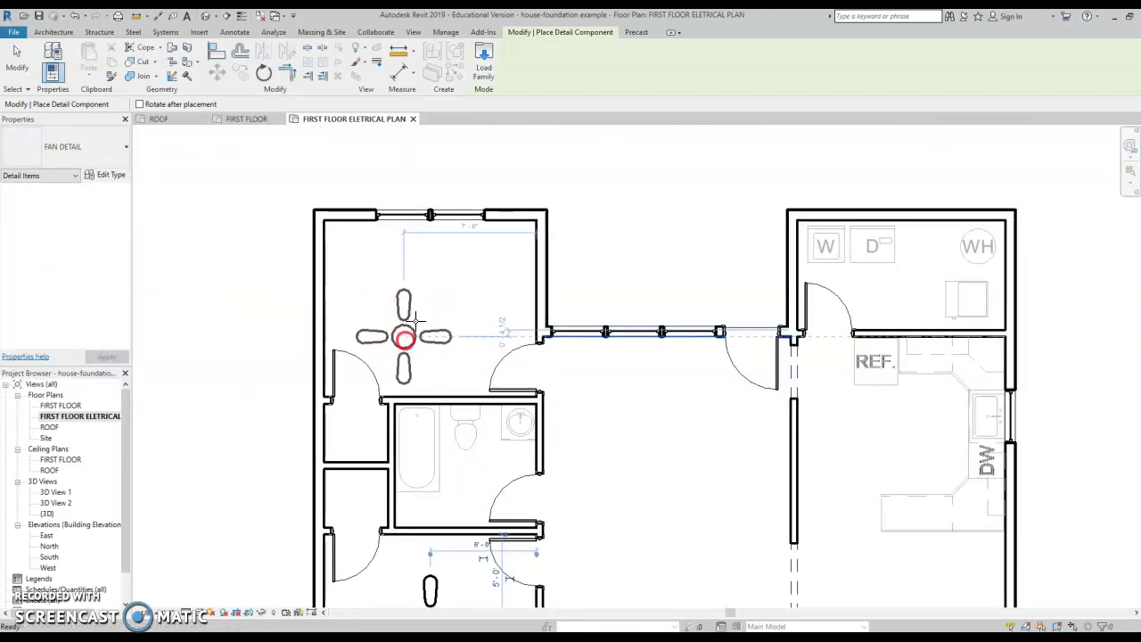
pyautogui.click(430, 300)
pyautogui.moveTo(479, 415); pyautogui.dragTo(420, 288, button='middle')
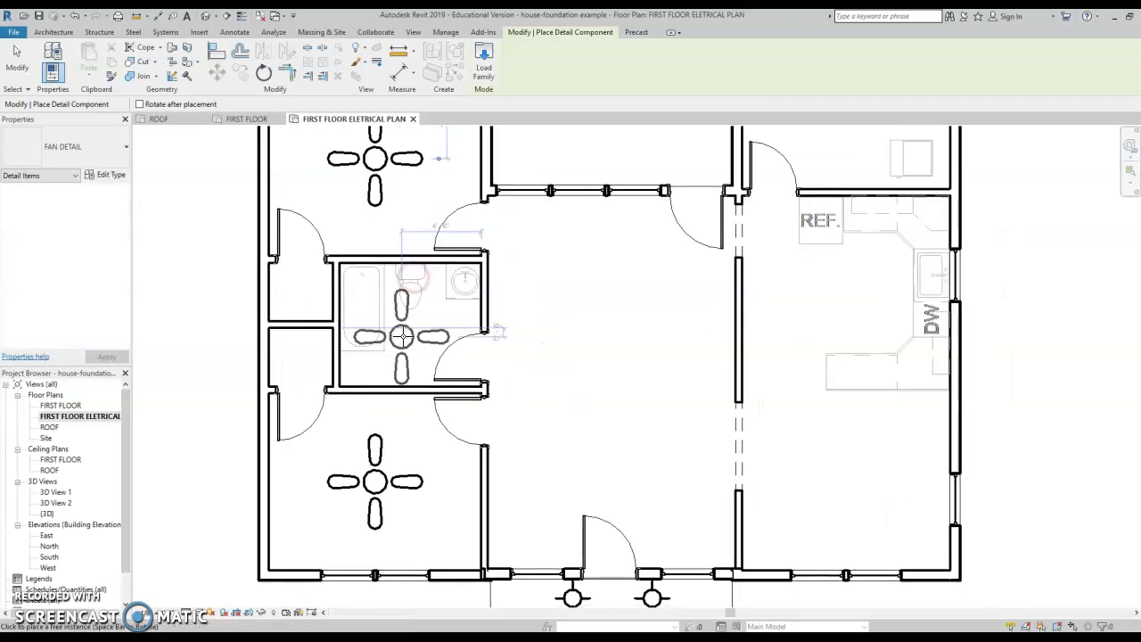
pyautogui.click(410, 328)
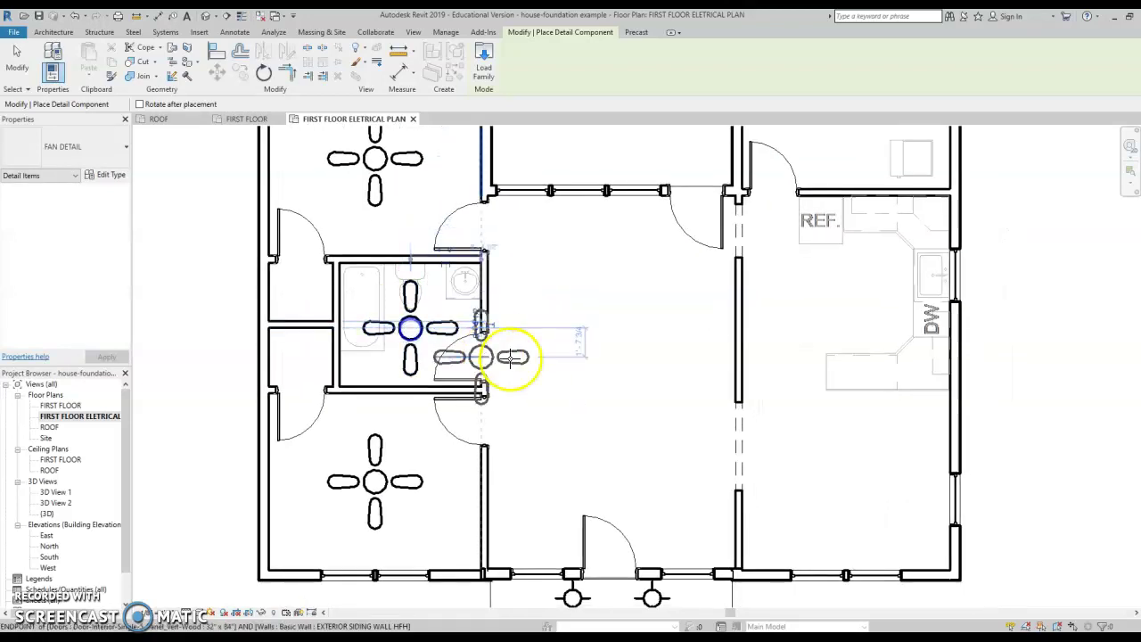
pyautogui.press('Escape')
# Set the bathroom fan to BATHROOM FAN so it shows as an F symbol
pyautogui.click(420, 335)
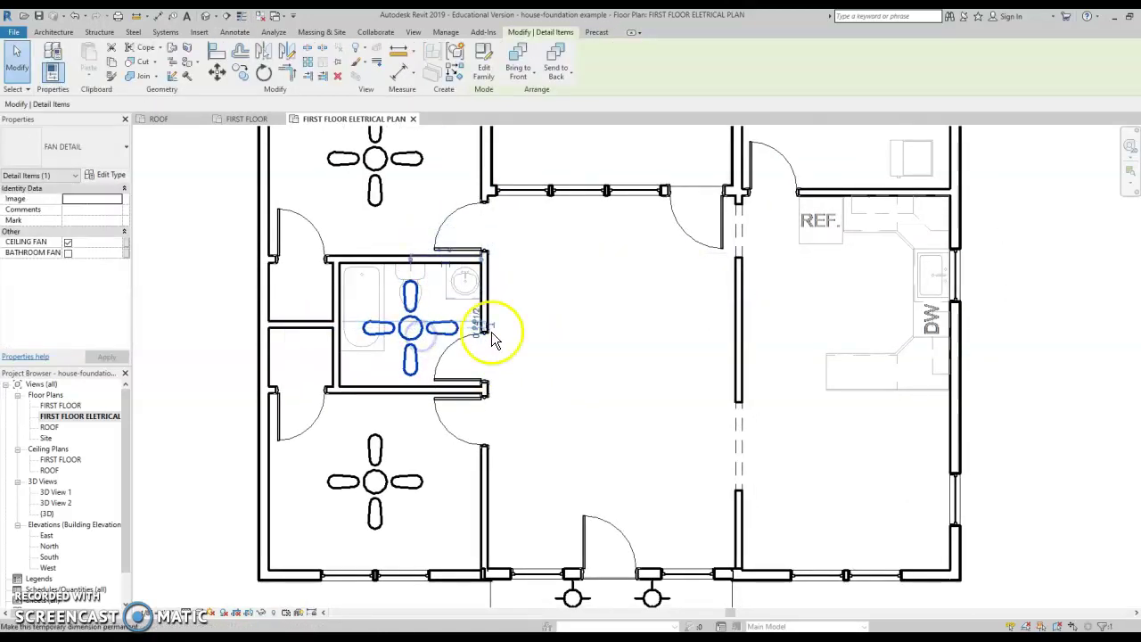
pyautogui.click(68, 241)
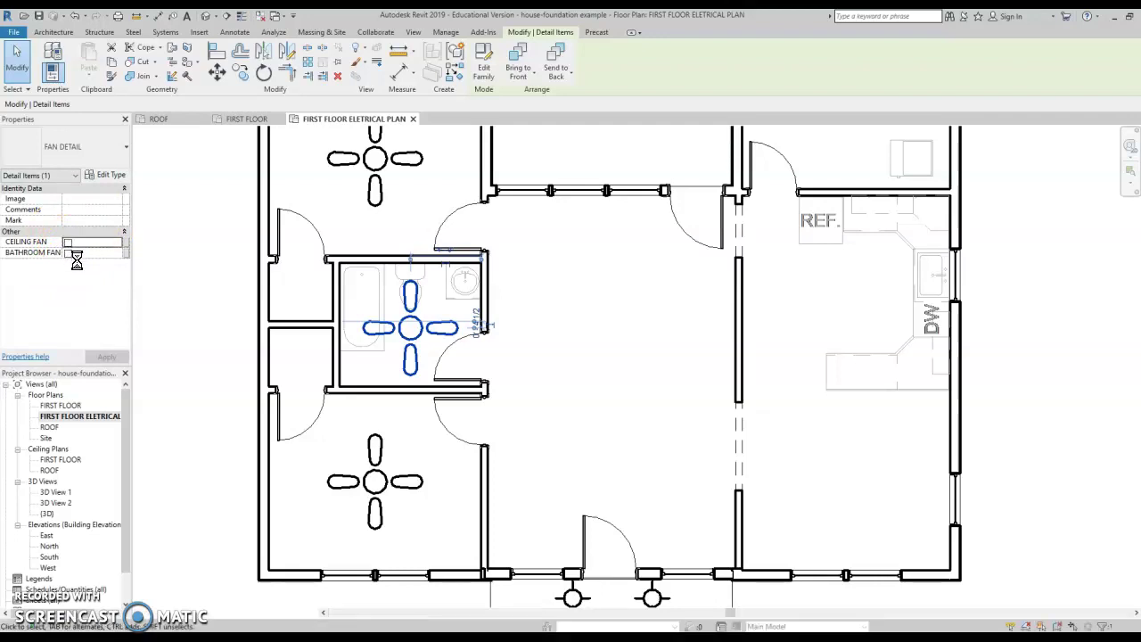
pyautogui.click(71, 254)
# Place four LIGHTS DETAIL fixtures, two each in the lower and upper central living area
pyautogui.click(394, 375)
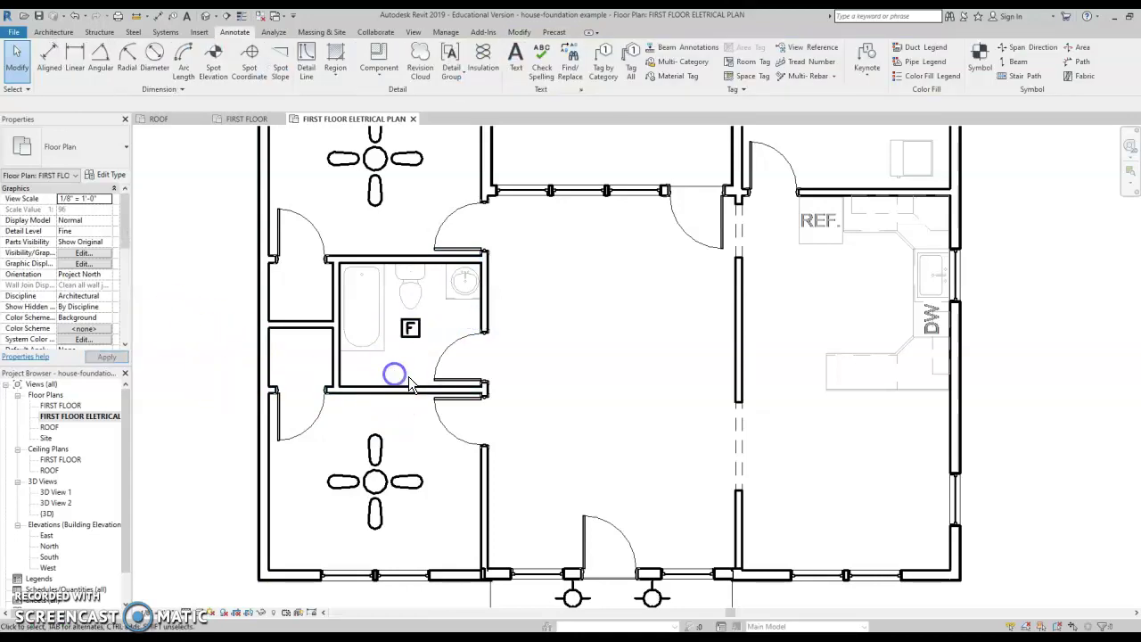
pyautogui.scroll(5, 411, 384)
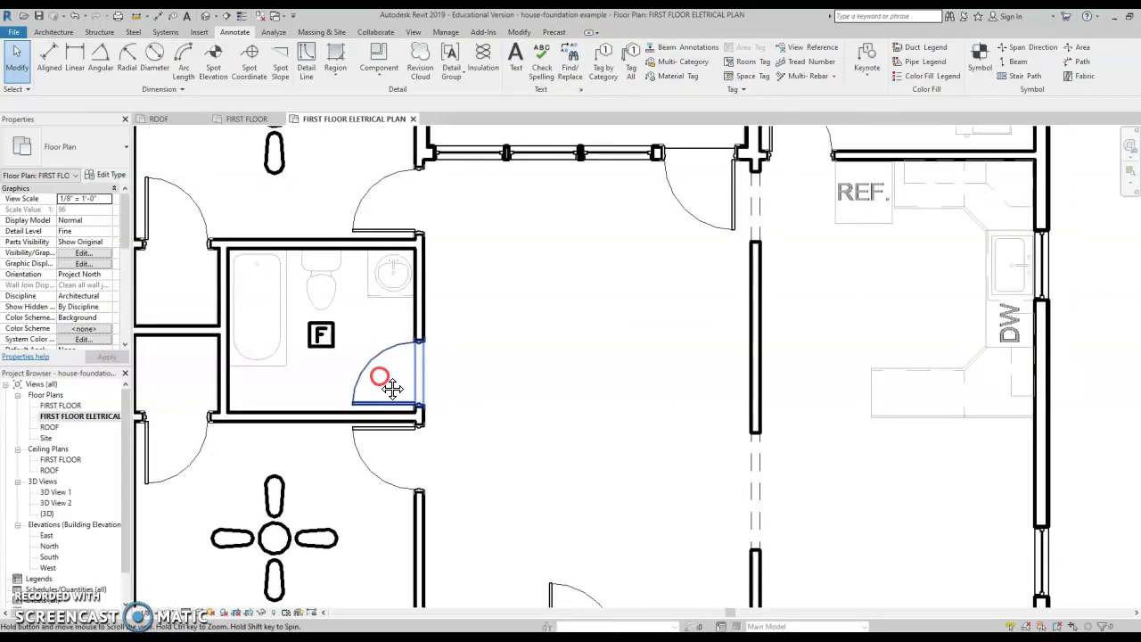
pyautogui.scroll(-2, 392, 356)
pyautogui.scroll(1, 544, 348)
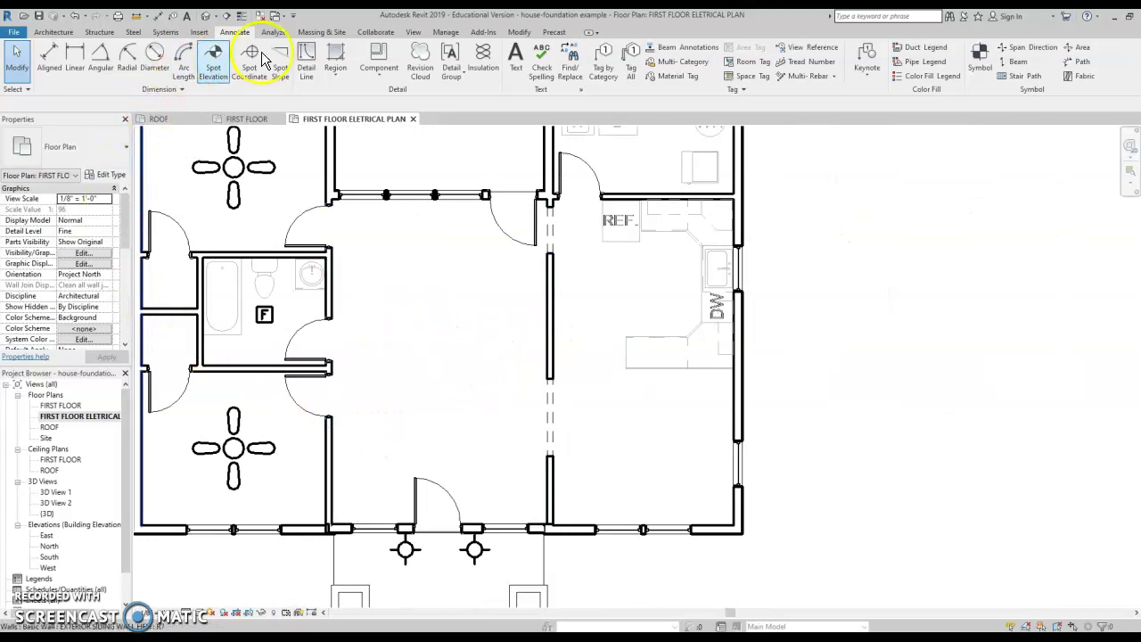
pyautogui.click(374, 56)
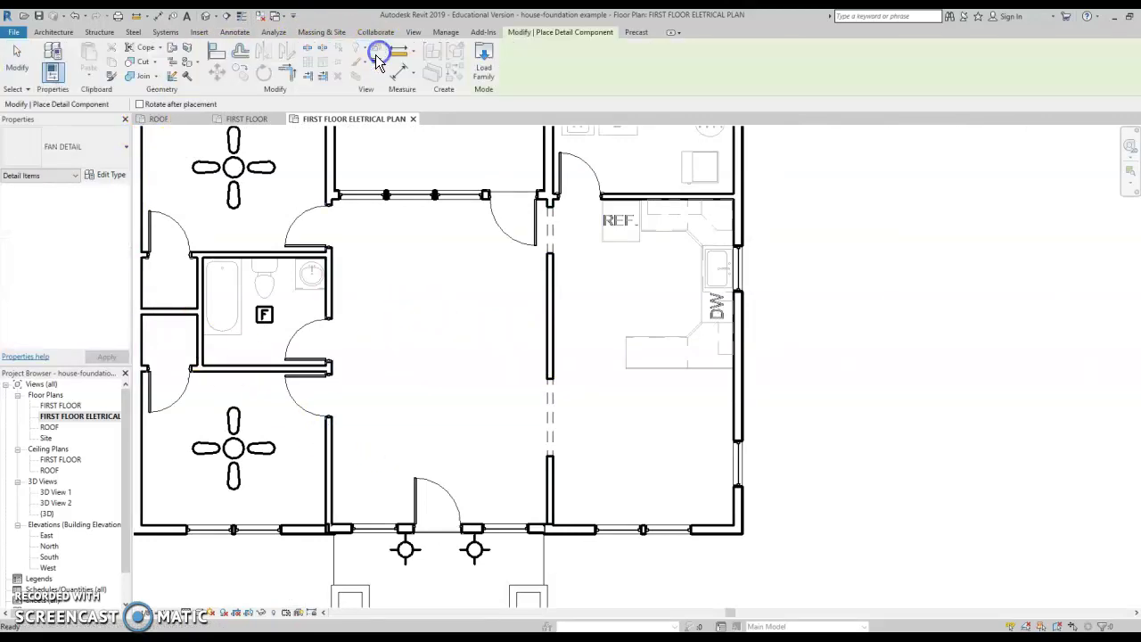
pyautogui.click(99, 159)
pyautogui.click(51, 292)
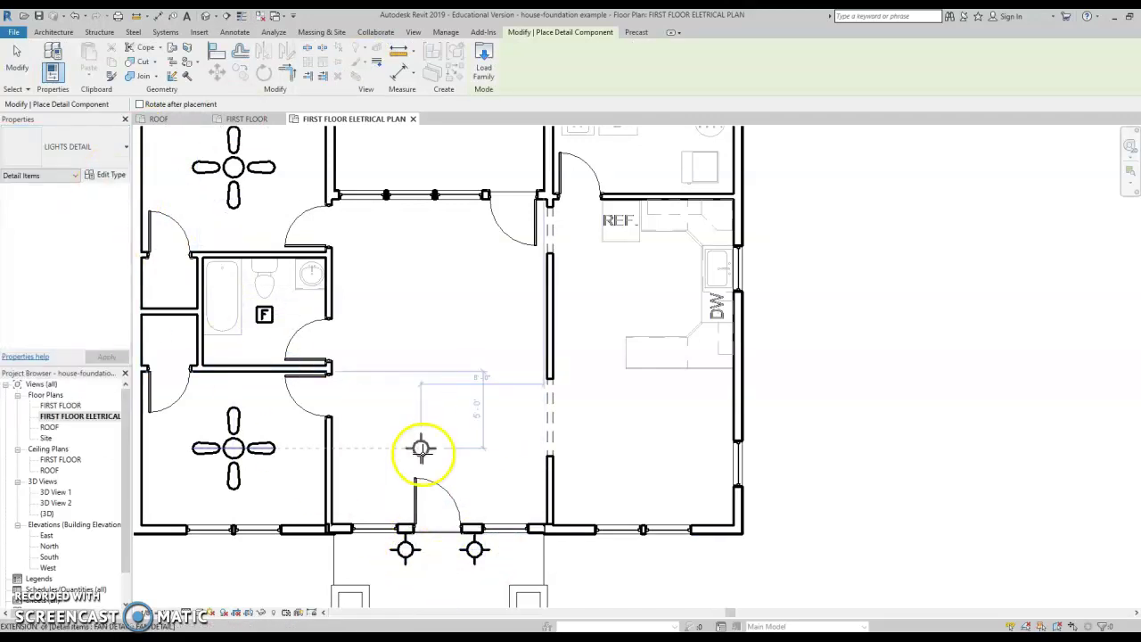
pyautogui.click(392, 441)
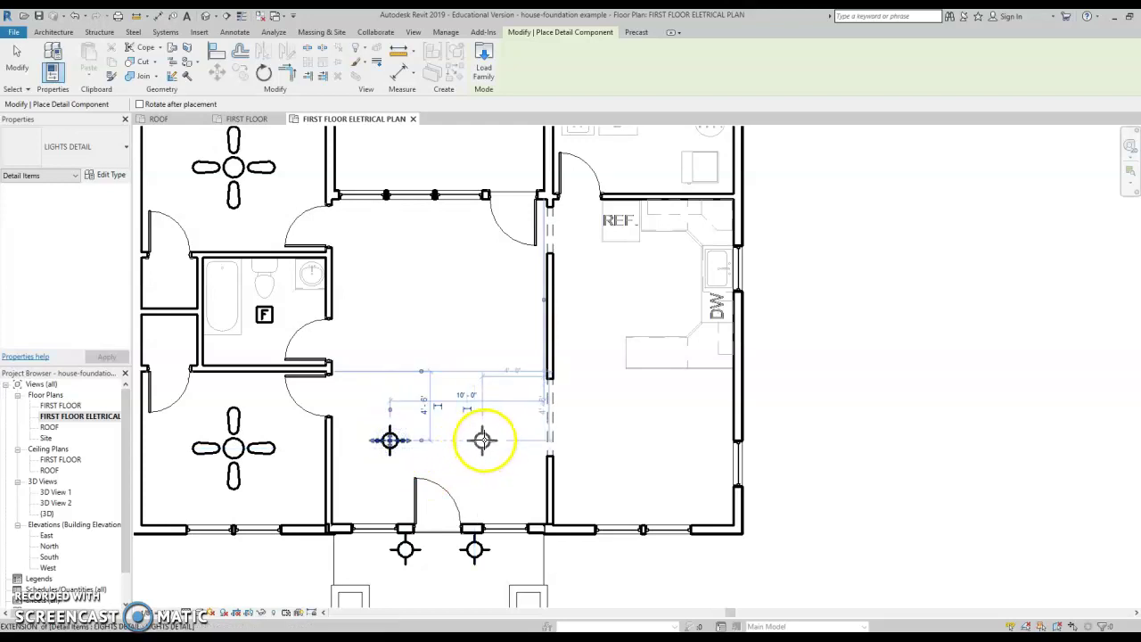
pyautogui.click(481, 439)
pyautogui.click(391, 282)
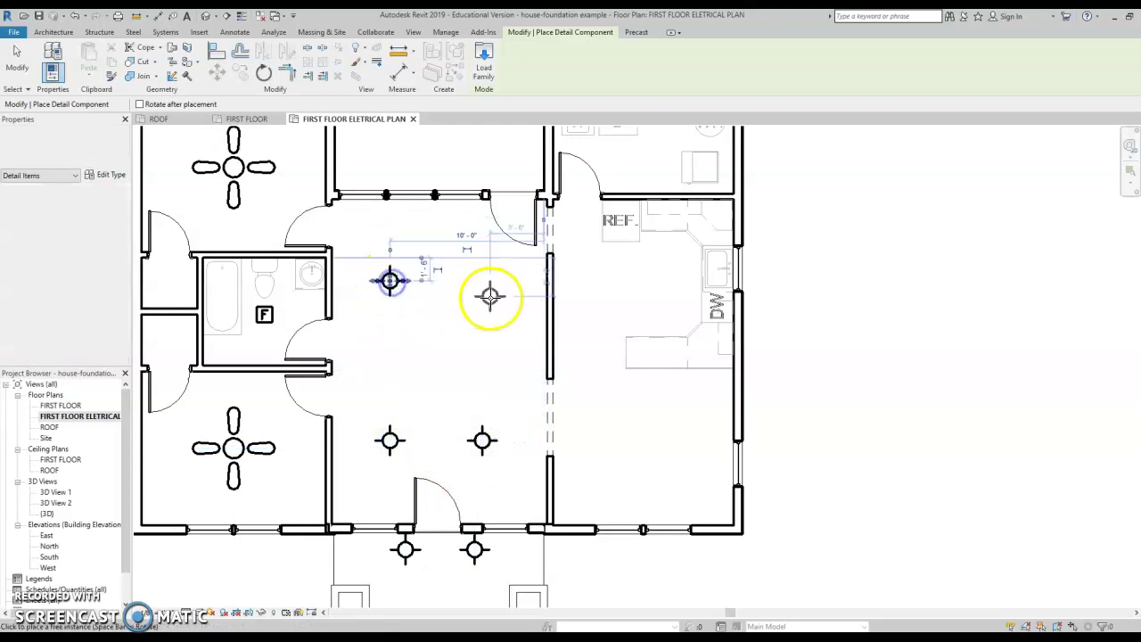
pyautogui.click(483, 281)
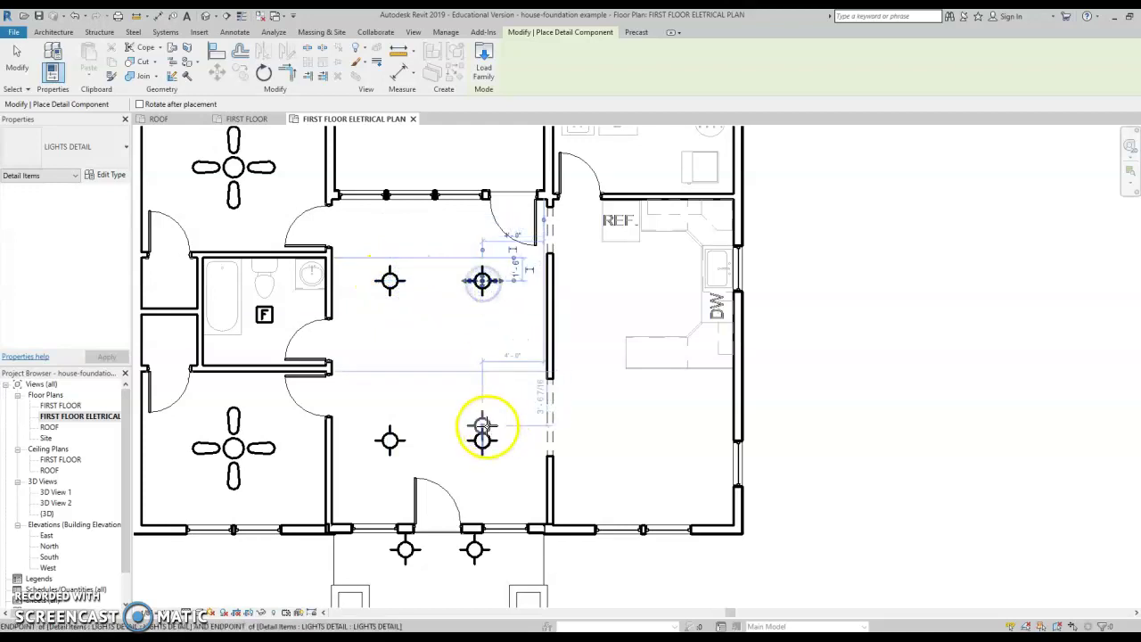
pyautogui.press('Escape')
pyautogui.press('Escape')
# Make the four central lights RECESSED CAN fixtures
pyautogui.moveTo(509, 452); pyautogui.dragTo(354, 304)
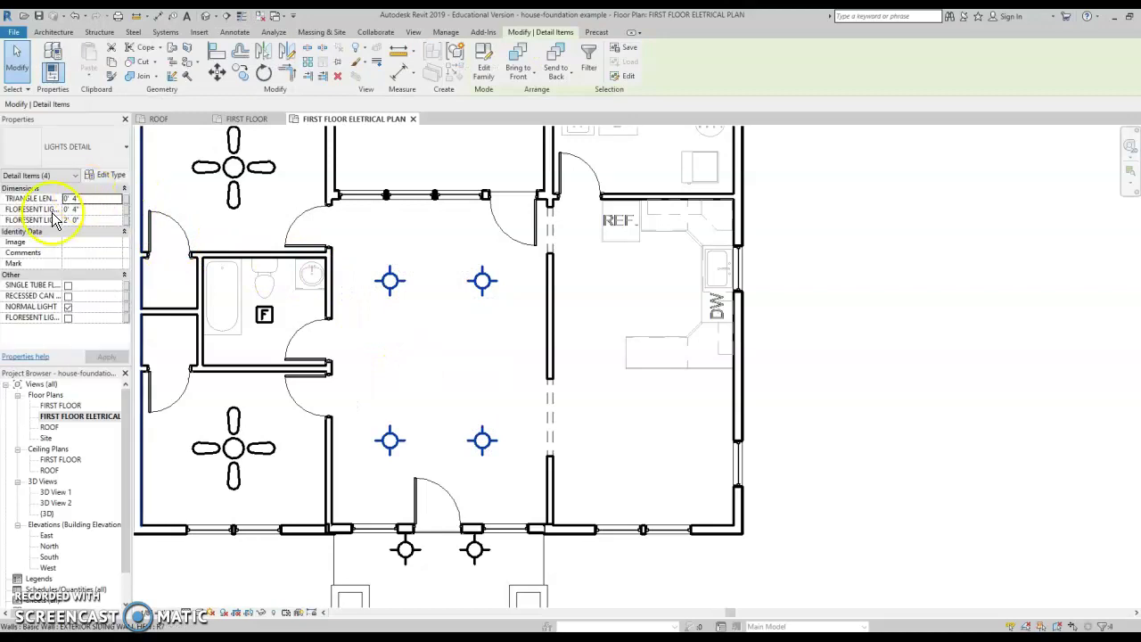
pyautogui.click(68, 295)
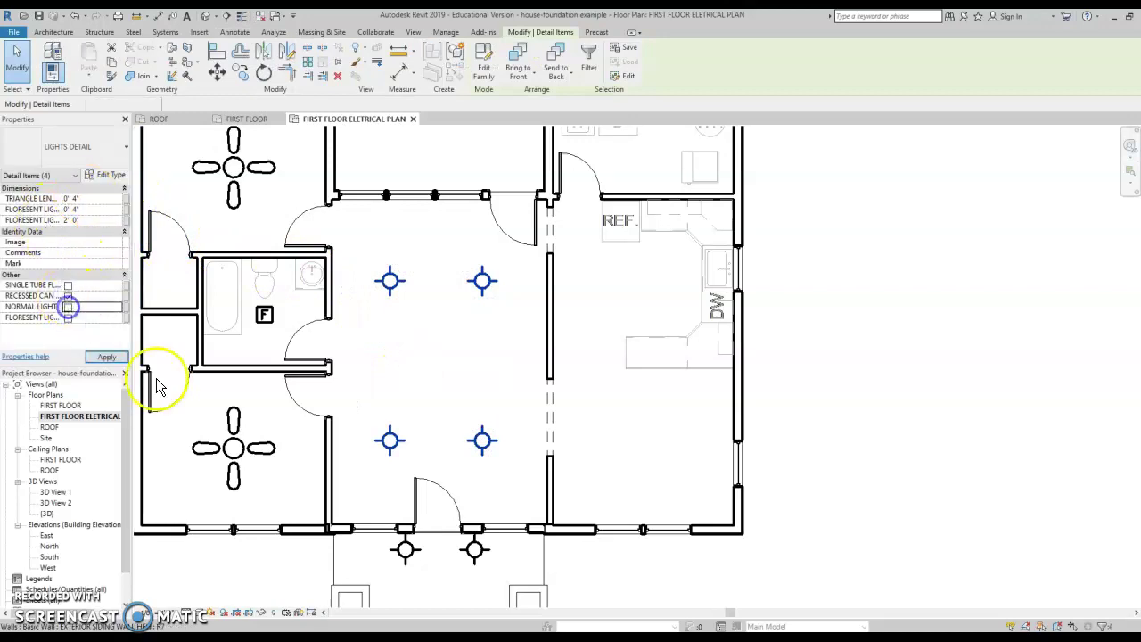
pyautogui.click(506, 375)
pyautogui.moveTo(571, 437)
pyautogui.mouseDown(button='middle')
pyautogui.moveTo(522, 458)
pyautogui.moveTo(474, 433)
pyautogui.moveTo(550, 451)
pyautogui.moveTo(565, 434)
pyautogui.mouseUp(button='middle')
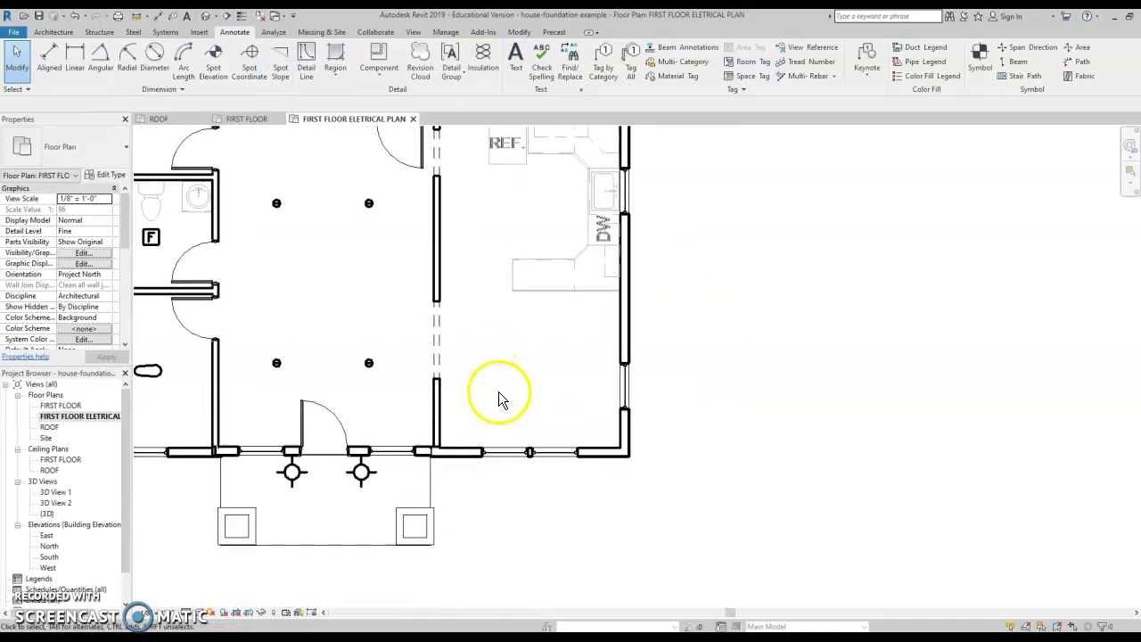
# Place one ceiling light in the kitchen and two in the laundry room
pyautogui.scroll(1, 498, 391)
pyautogui.click(374, 61)
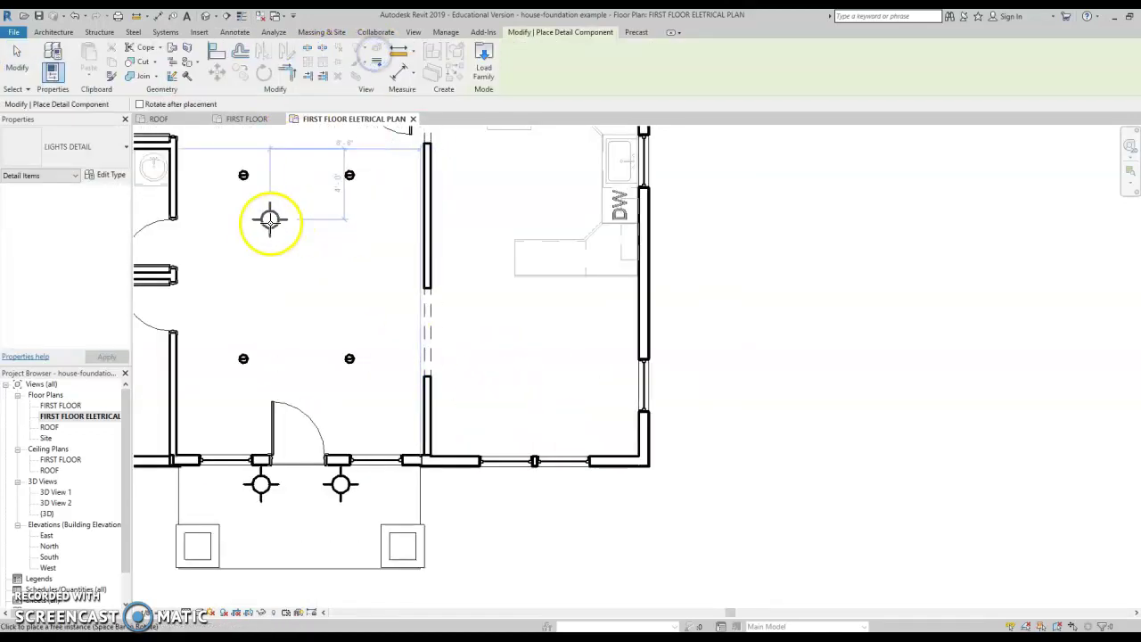
pyautogui.click(532, 376)
pyautogui.moveTo(465, 271); pyautogui.dragTo(555, 374, button='middle')
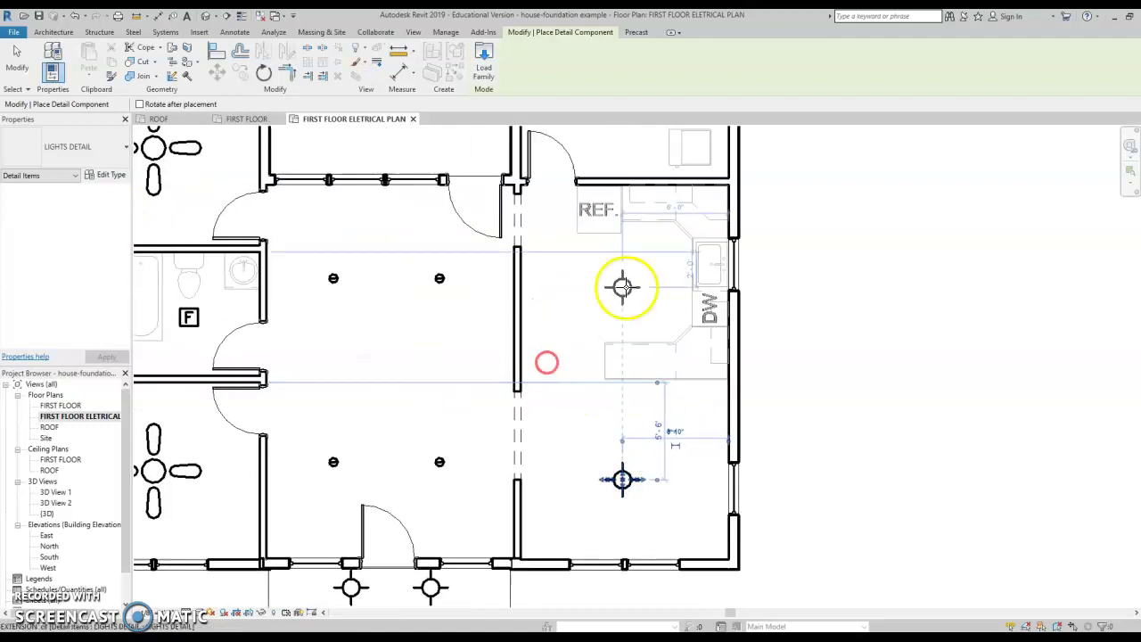
pyautogui.moveTo(622, 286); pyautogui.dragTo(591, 387, button='middle')
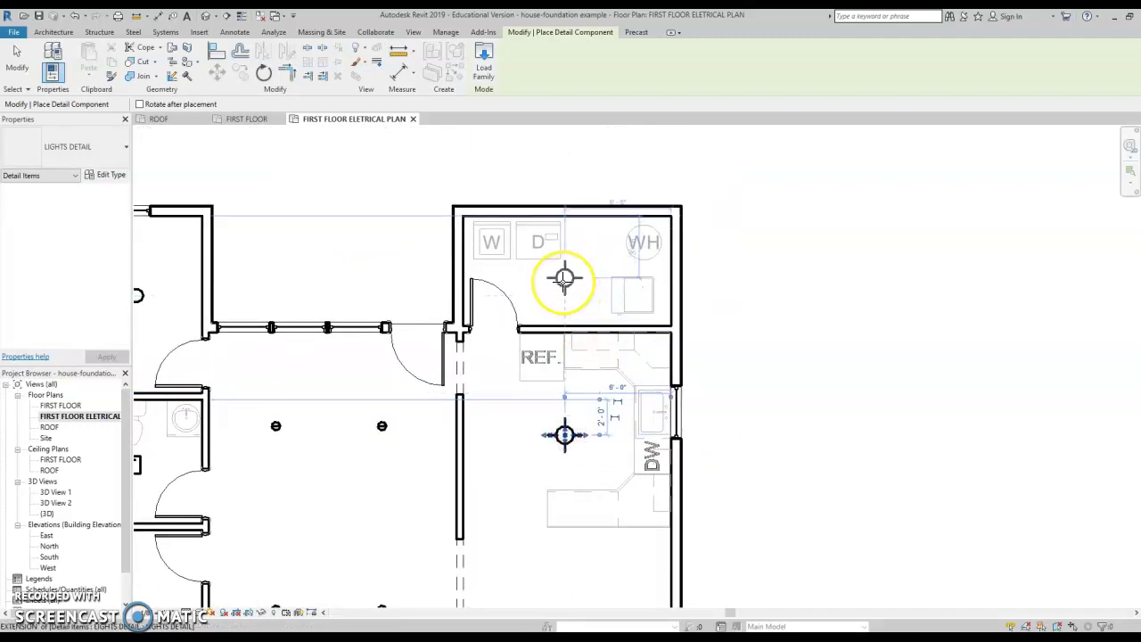
pyautogui.click(517, 286)
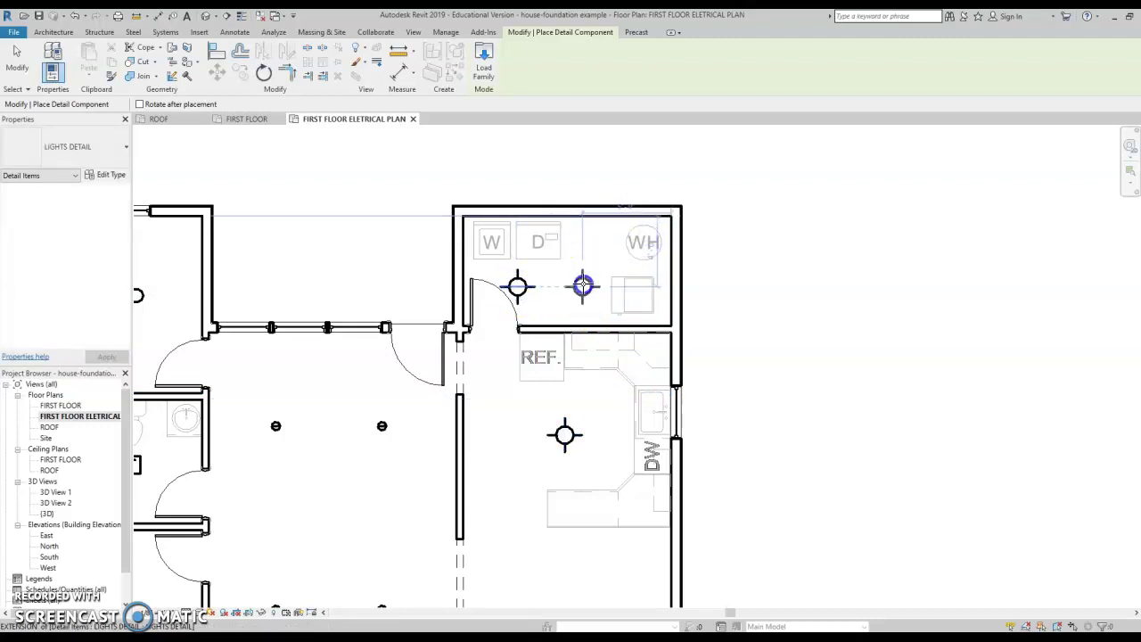
pyautogui.click(591, 313)
pyautogui.press('Escape')
# Select both laundry-room lights to check them, then deselect and pan to the central rooms
pyautogui.click(519, 288)
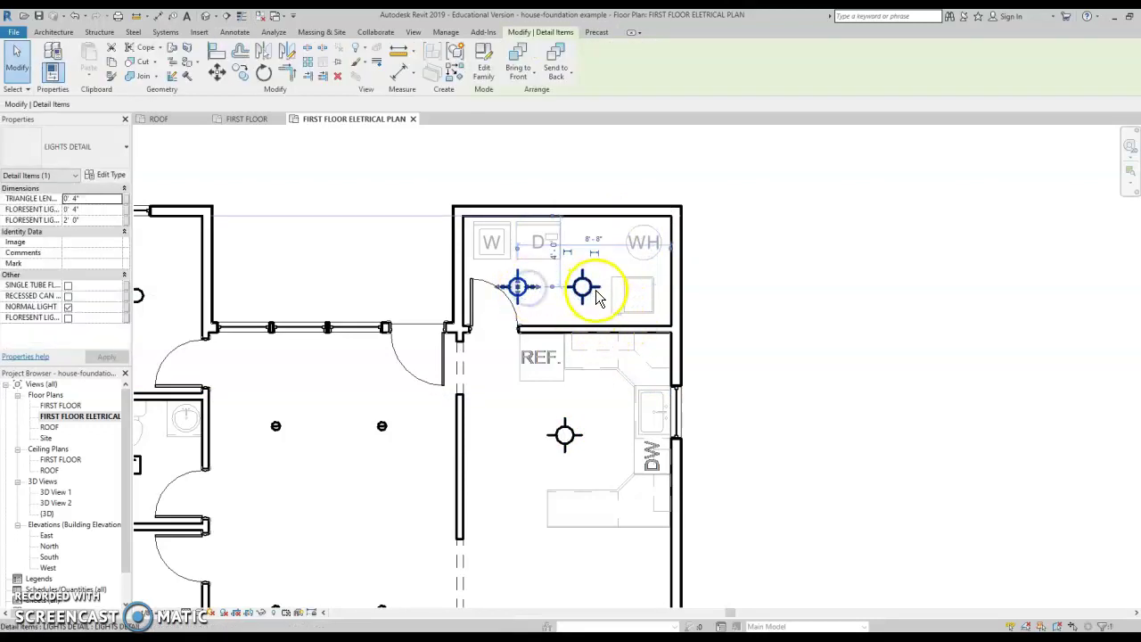
pyautogui.keyDown('ctrl'); pyautogui.click(590, 297); pyautogui.keyUp('ctrl')
pyautogui.scroll(-2, 458, 349)
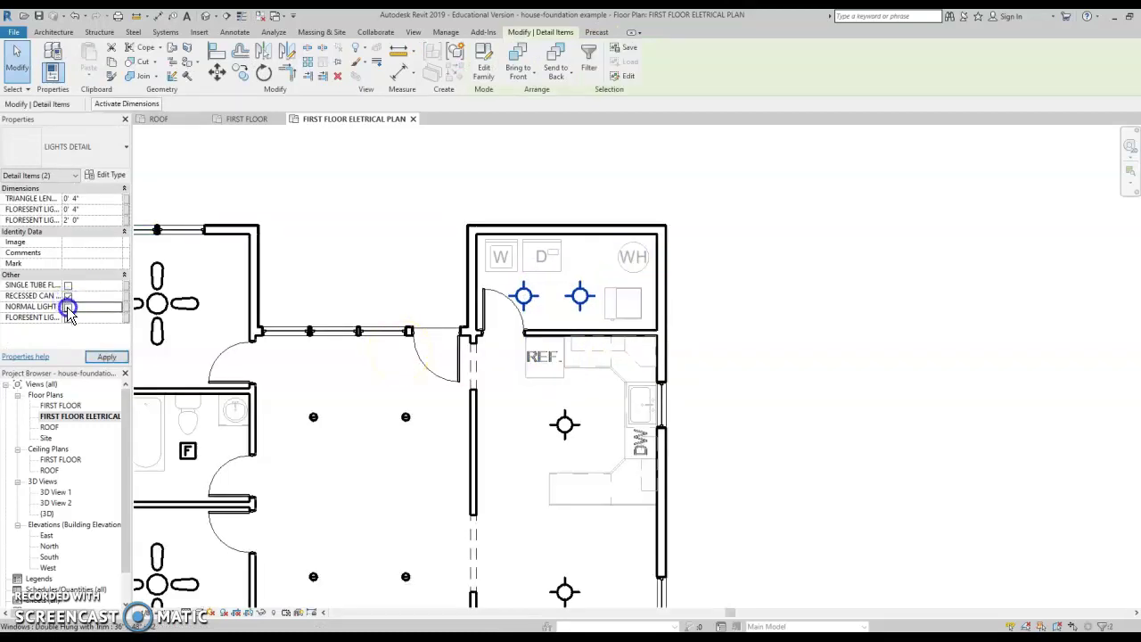
pyautogui.click(415, 446)
pyautogui.moveTo(416, 446)
pyautogui.mouseDown(button='middle')
pyautogui.moveTo(461, 454)
pyautogui.moveTo(563, 333)
pyautogui.mouseUp(button='middle')
pyautogui.moveTo(606, 497); pyautogui.dragTo(582, 535, button='middle')
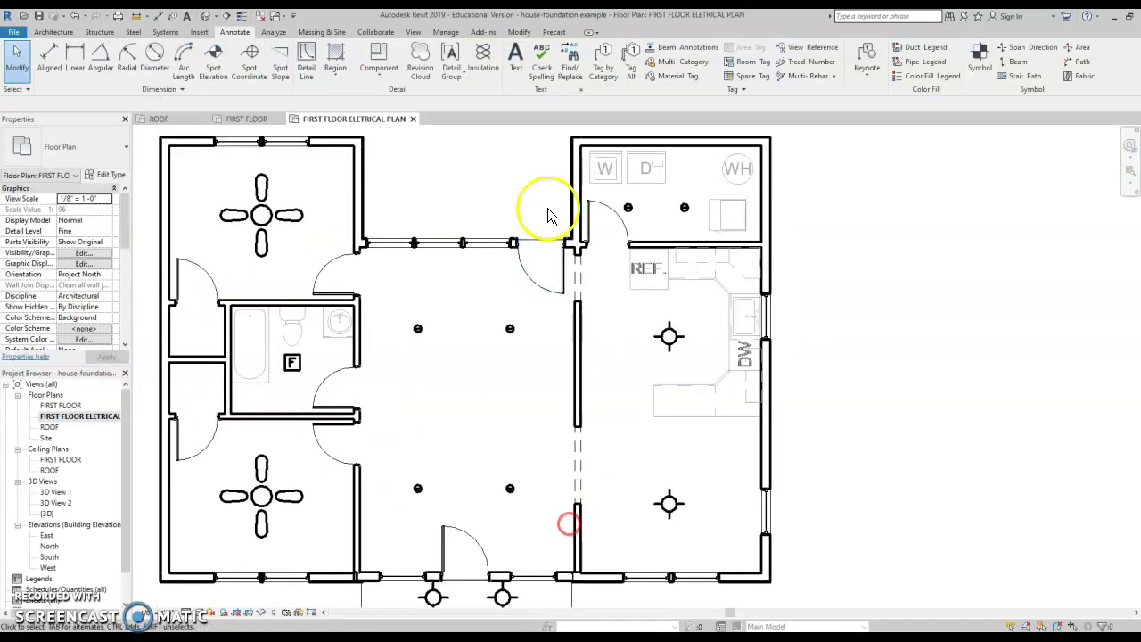
pyautogui.moveTo(577, 480); pyautogui.dragTo(474, 452, button='middle')
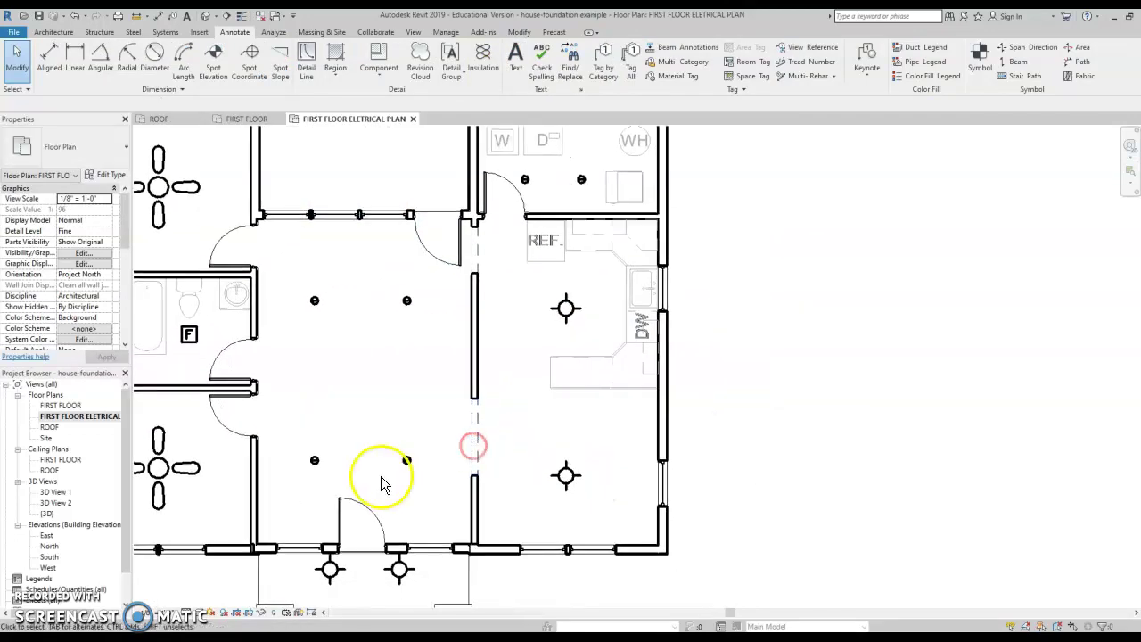
# Start a detail component with the OUTLETS DETAIL type
pyautogui.click(376, 64)
pyautogui.click(69, 146)
pyautogui.click(69, 321)
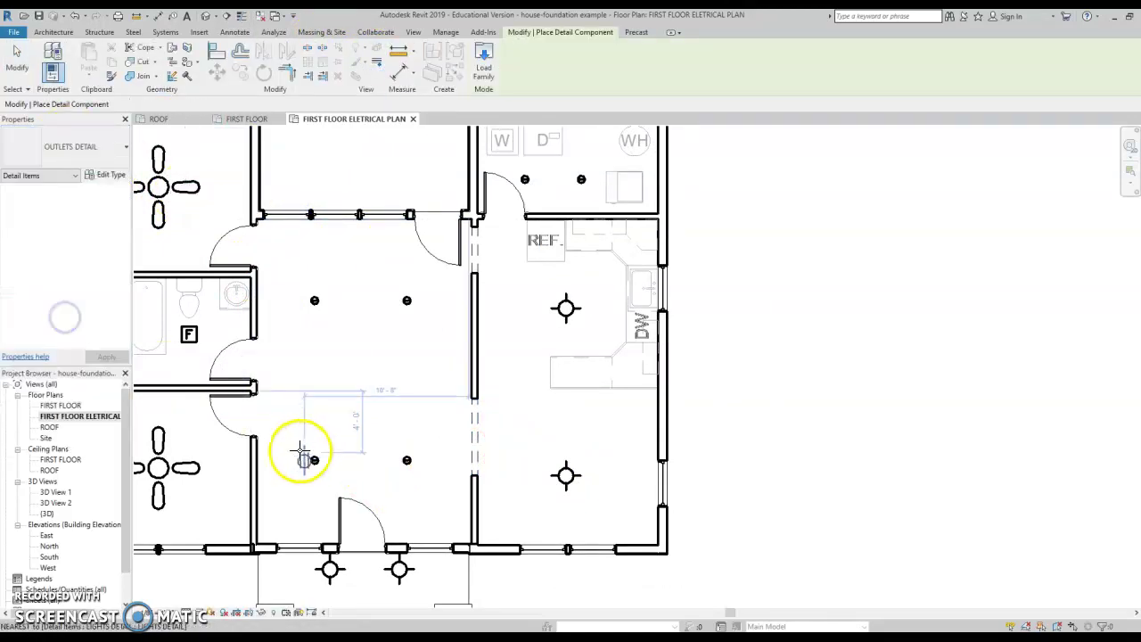
pyautogui.scroll(2, 290, 539)
pyautogui.scroll(1, 294, 535)
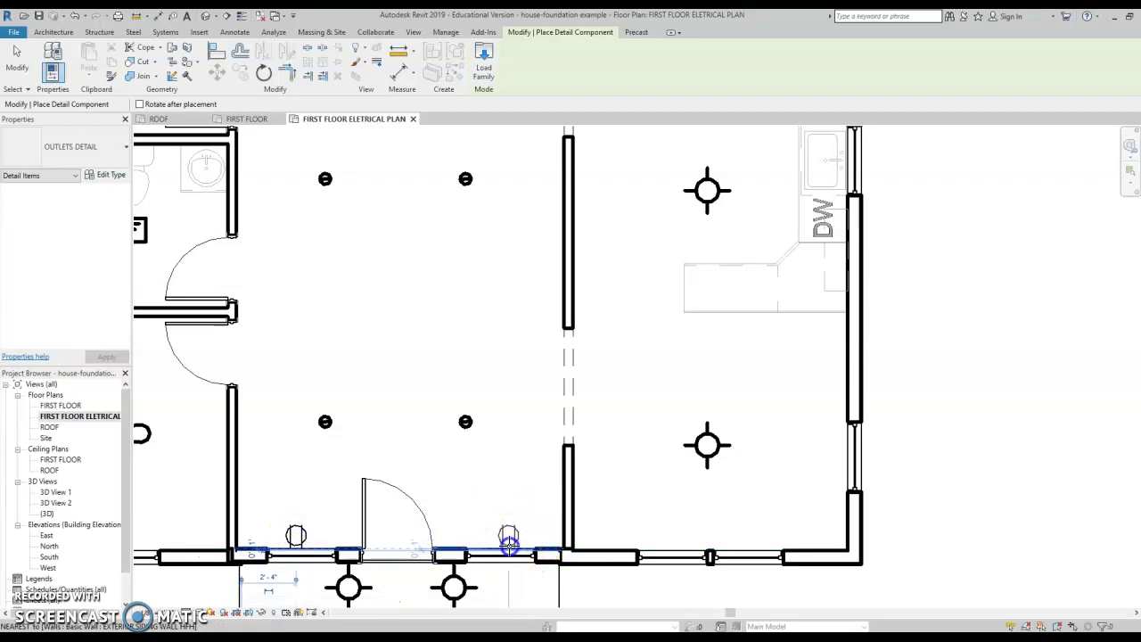
# Place outlets on the central room's front and left walls and the bedroom's upper and left walls
pyautogui.click(508, 544)
pyautogui.moveTo(242, 476); pyautogui.dragTo(453, 450, button='middle')
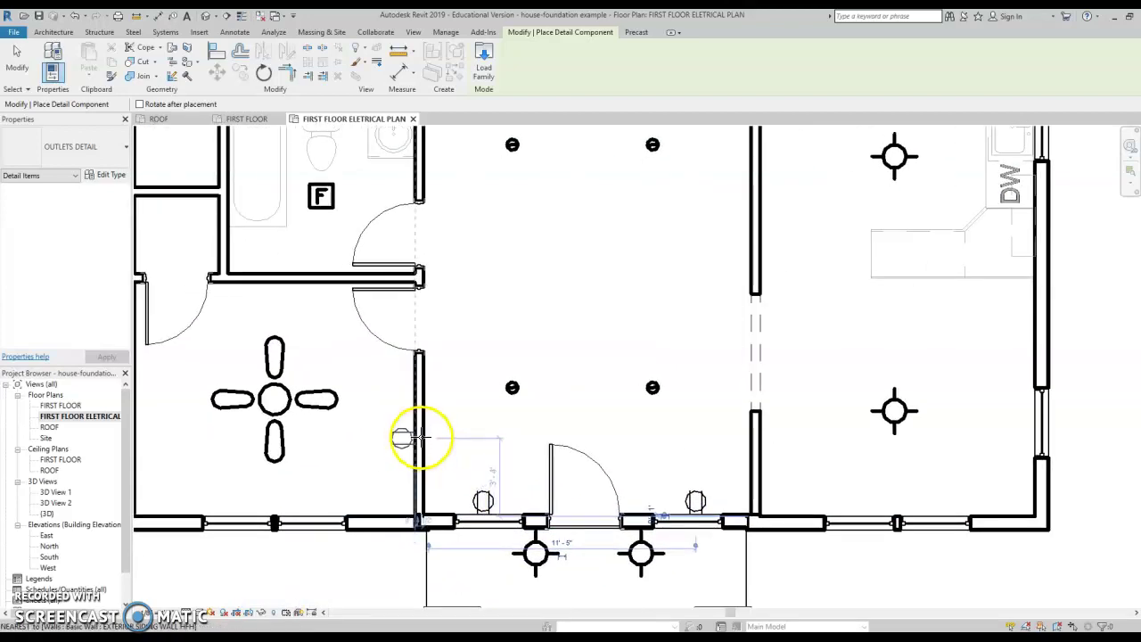
pyautogui.click(413, 431)
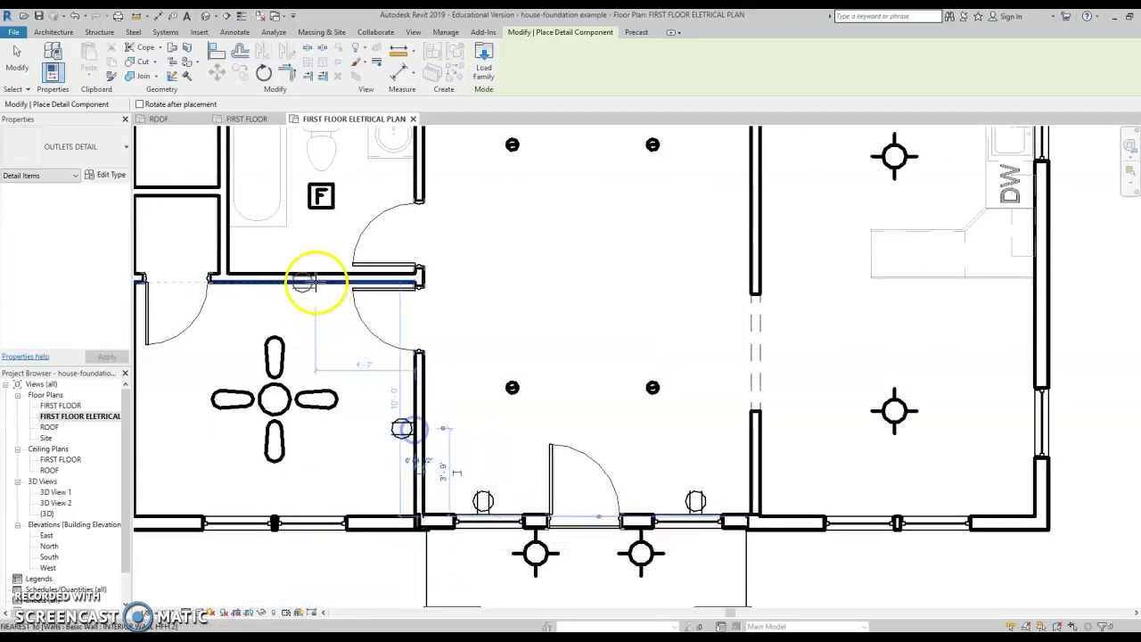
pyautogui.click(306, 287)
pyautogui.moveTo(150, 445); pyautogui.dragTo(407, 454, button='middle')
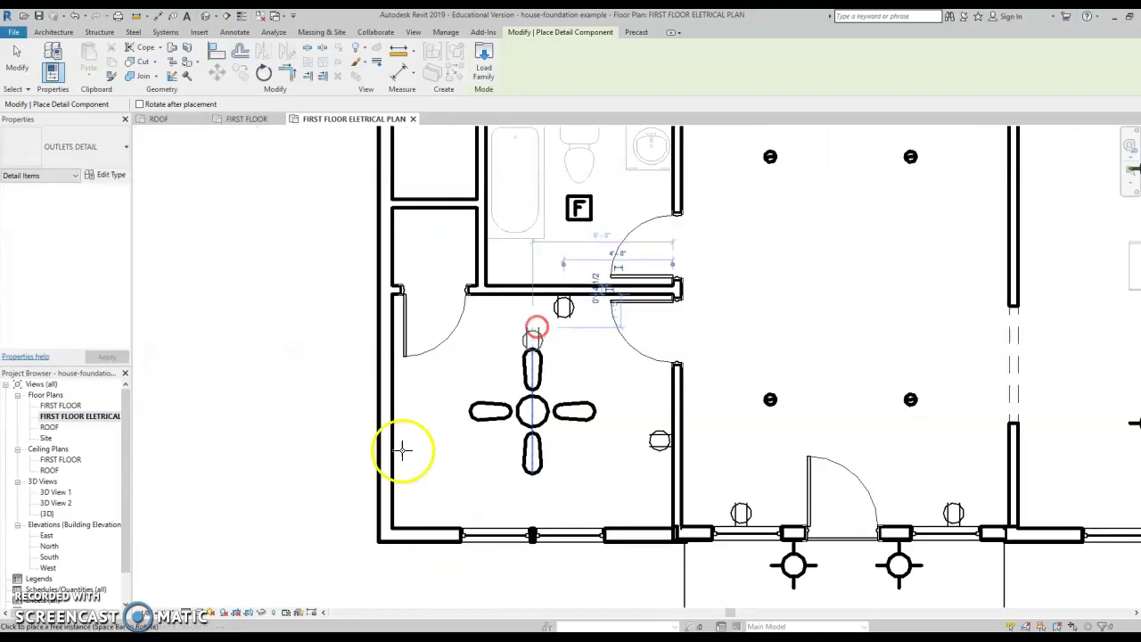
pyautogui.click(395, 420)
pyautogui.moveTo(750, 588); pyautogui.dragTo(526, 460, button='middle')
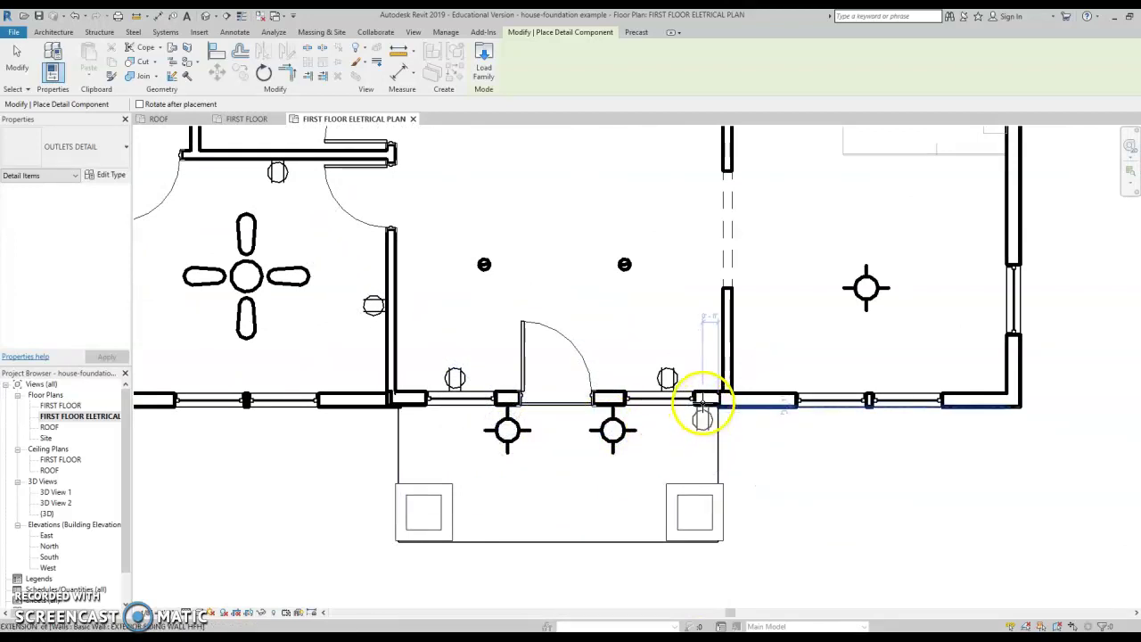
pyautogui.moveTo(764, 402); pyautogui.dragTo(538, 593, button='middle')
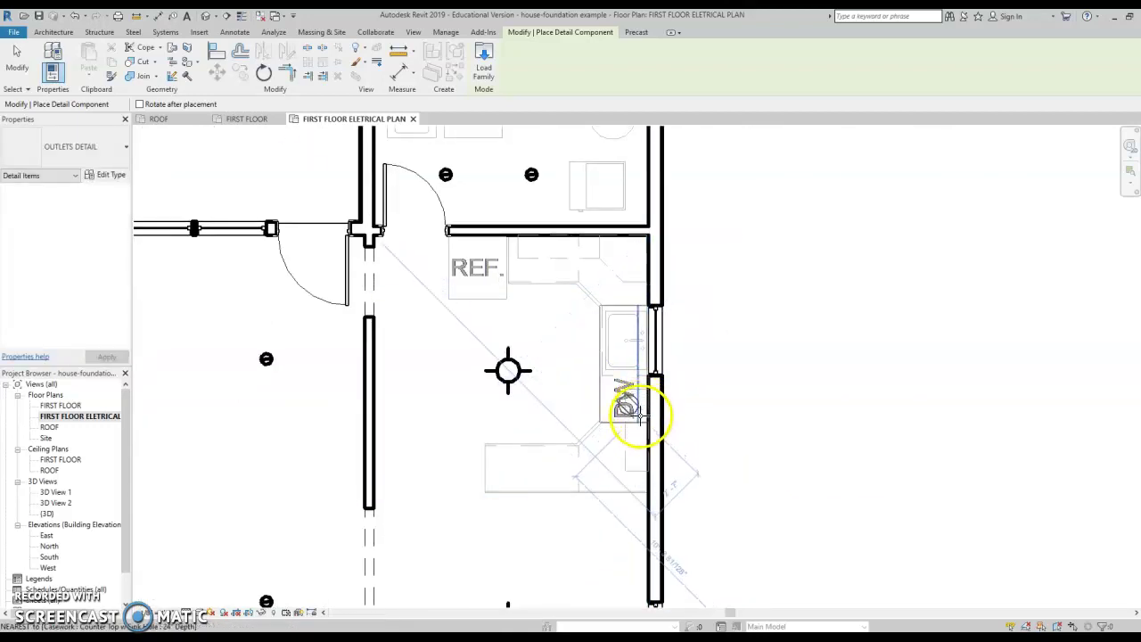
# Place six outlets along the kitchen's right wall, above the counter and above REF
pyautogui.click(648, 456)
pyautogui.click(644, 399)
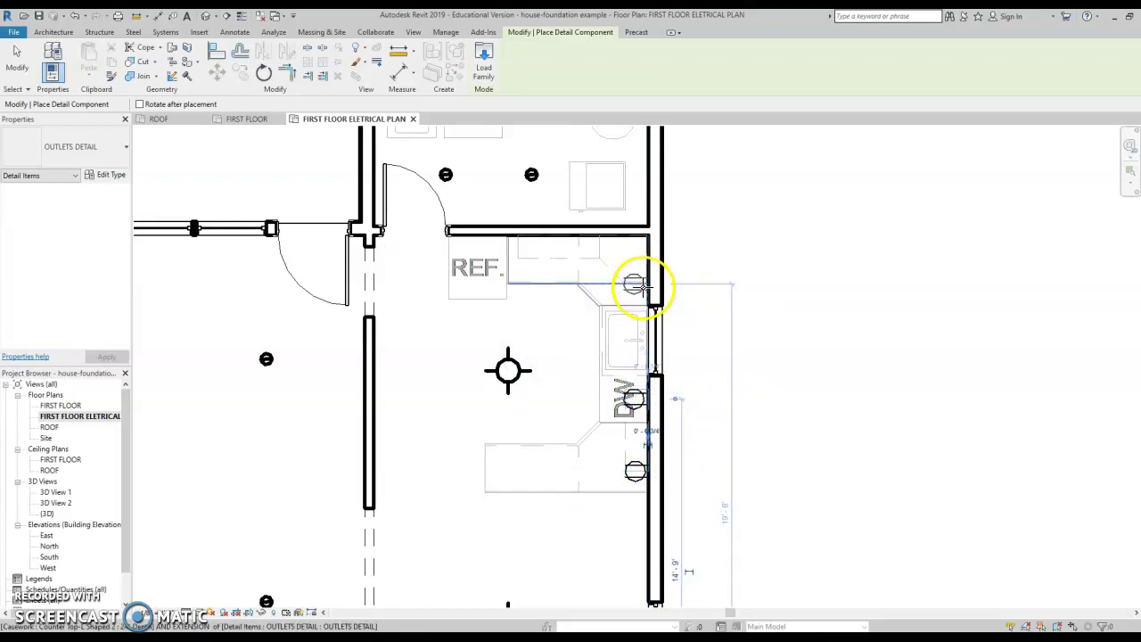
pyautogui.click(601, 290)
pyautogui.click(606, 237)
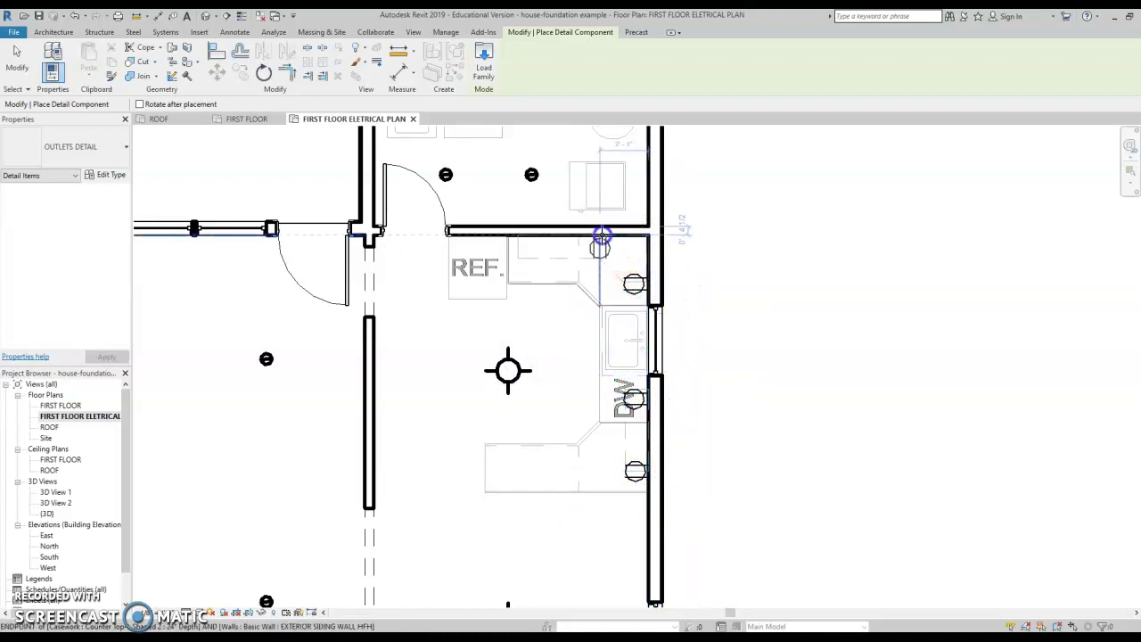
pyautogui.click(526, 234)
pyautogui.click(543, 234)
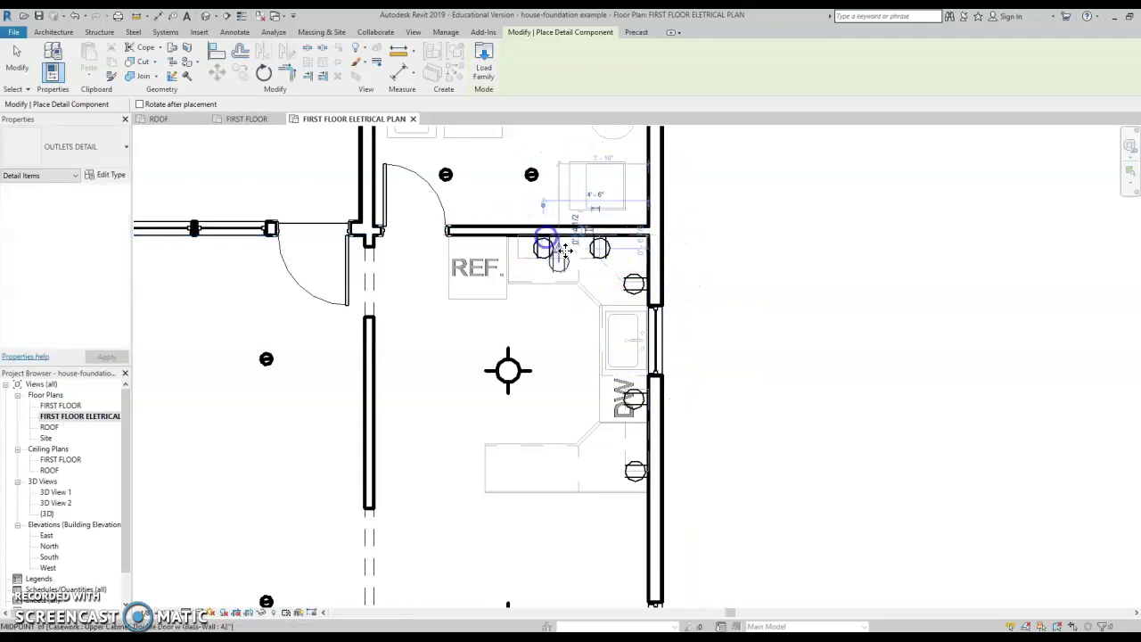
pyautogui.press('Escape')
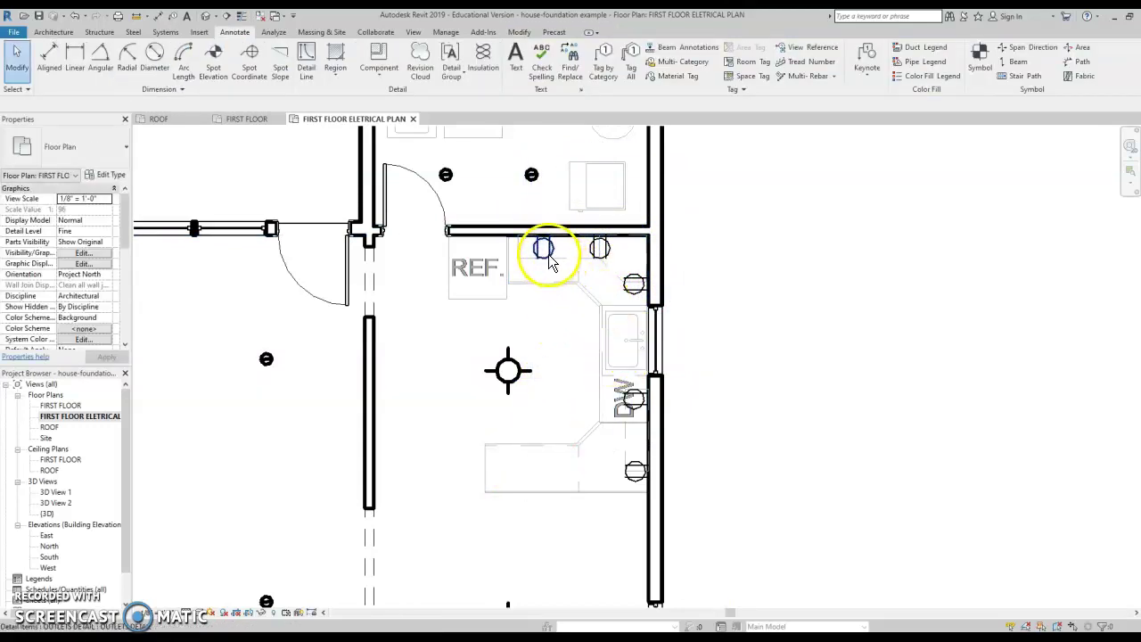
# Select and review the counter outlets and the outlet by the front wall
pyautogui.click(548, 255)
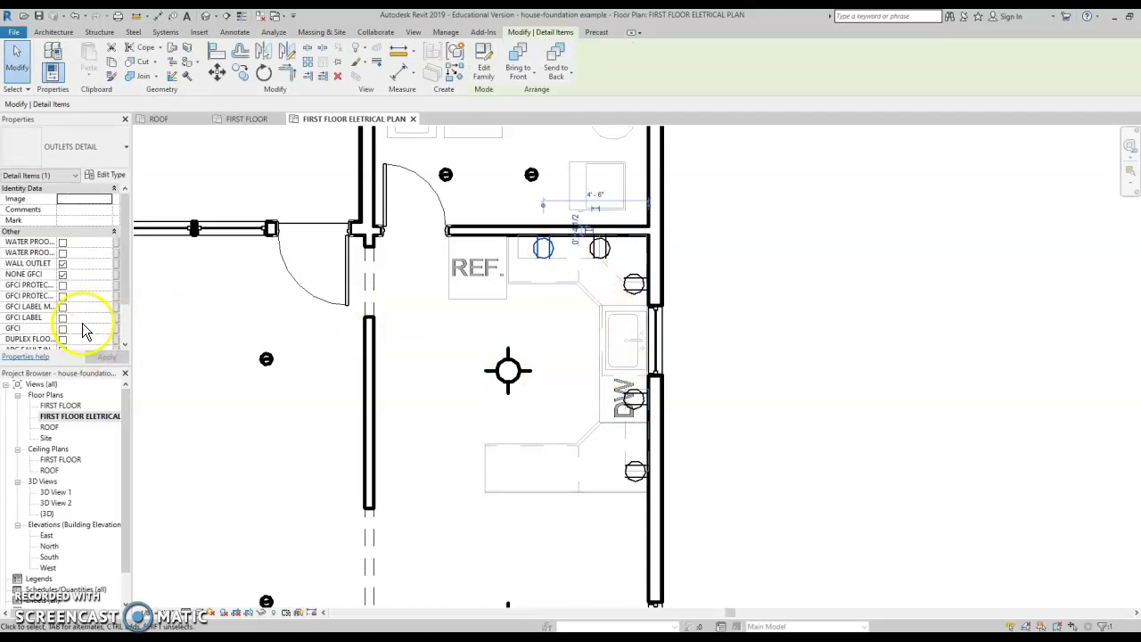
pyautogui.click(224, 356)
pyautogui.scroll(4, 553, 263)
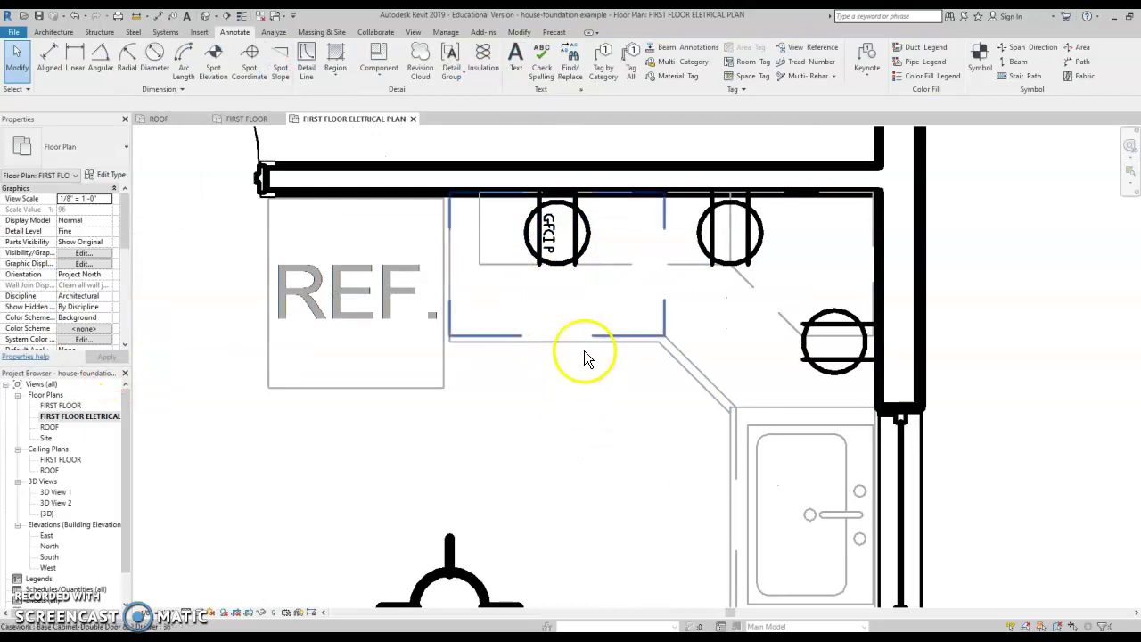
pyautogui.click(742, 263)
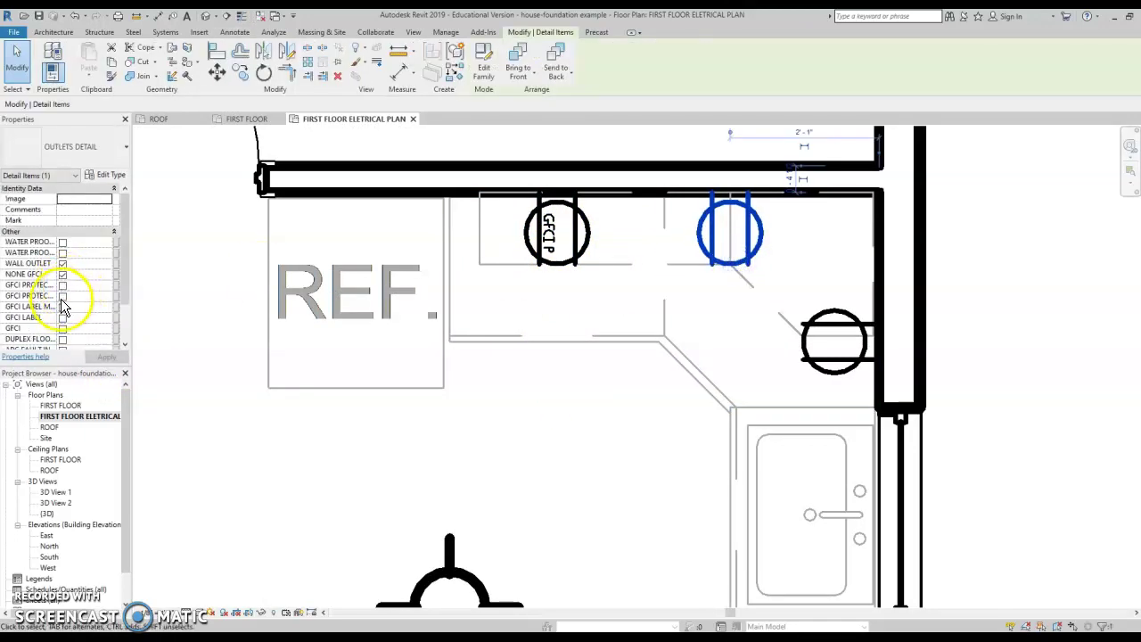
pyautogui.click(486, 459)
pyautogui.scroll(-4, 486, 456)
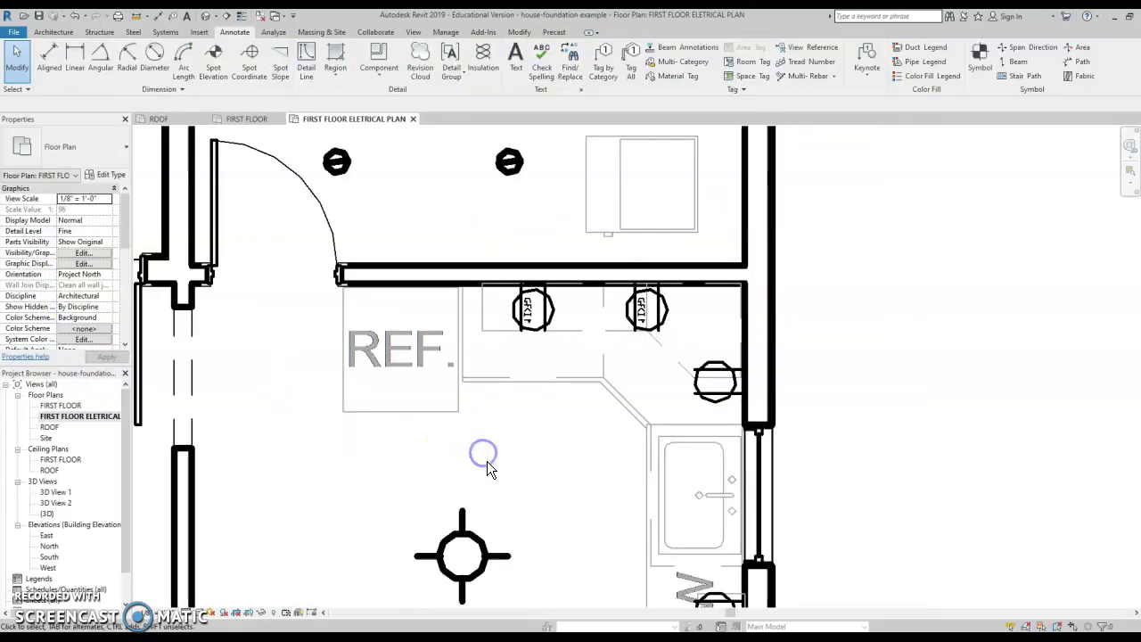
pyautogui.moveTo(484, 454); pyautogui.dragTo(583, 401, button='middle')
pyautogui.scroll(-2, 515, 446)
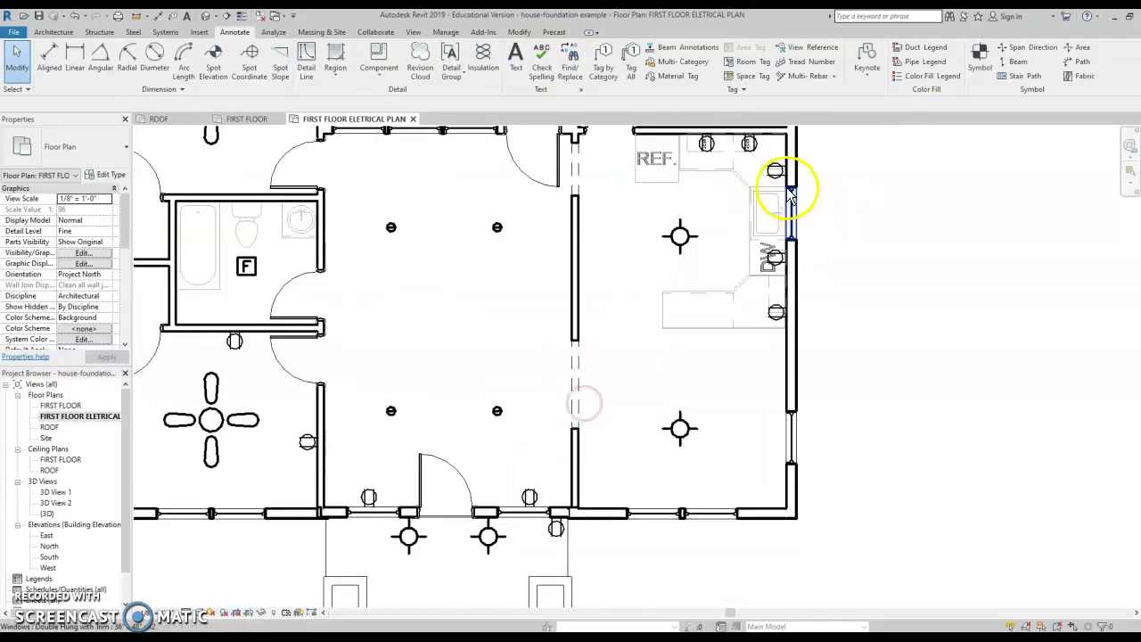
pyautogui.scroll(-1, 361, 450)
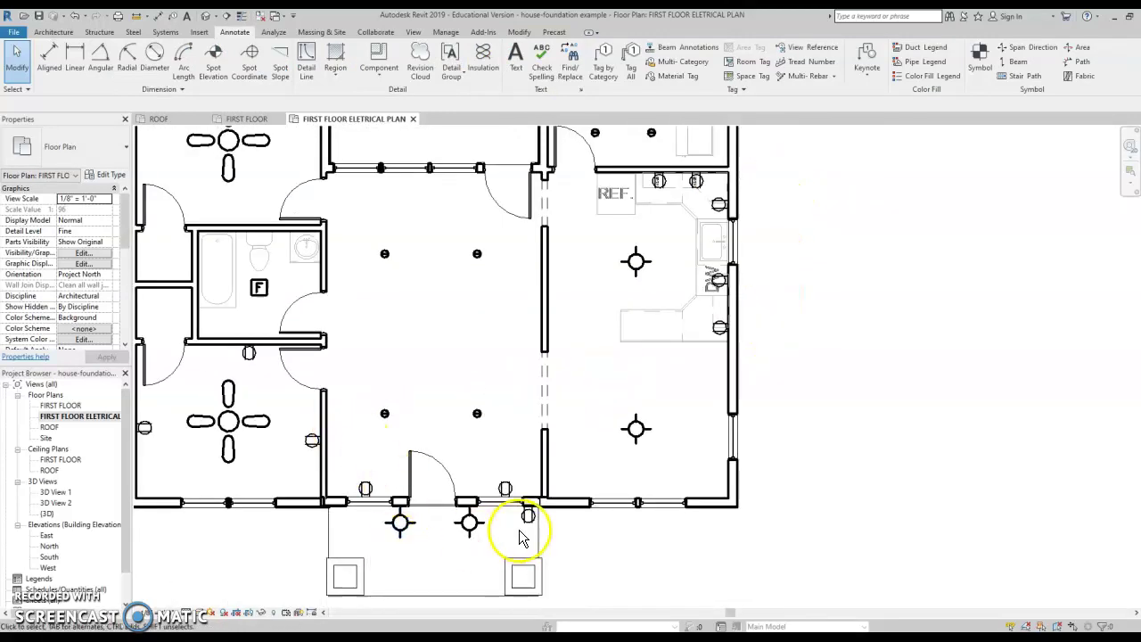
pyautogui.scroll(5, 524, 540)
pyautogui.click(533, 488)
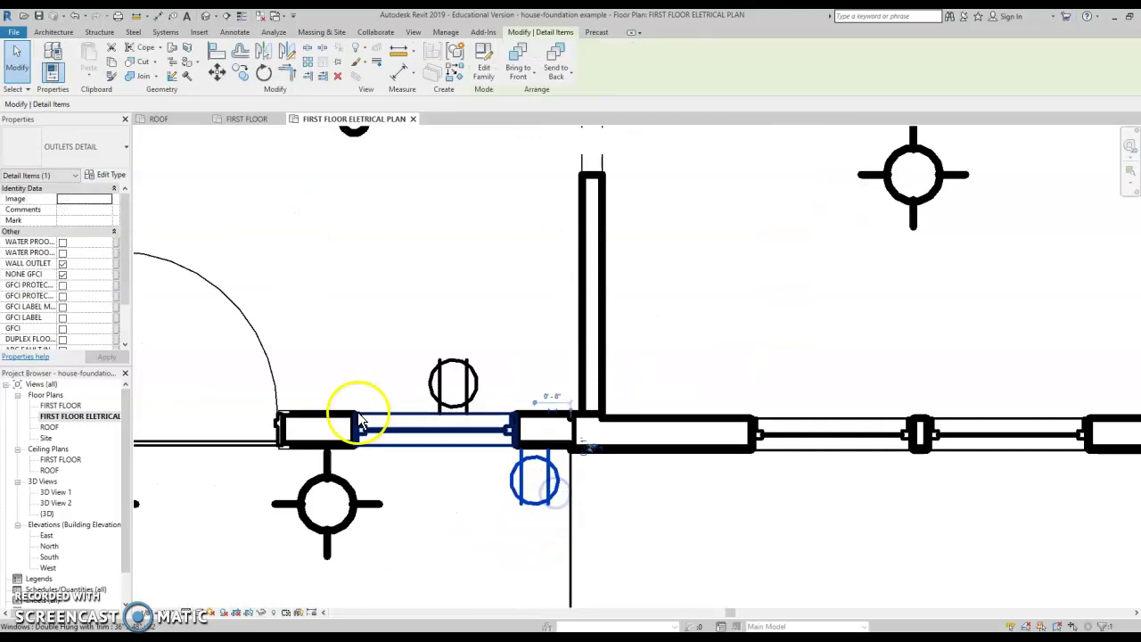
pyautogui.scroll(-1, 71, 324)
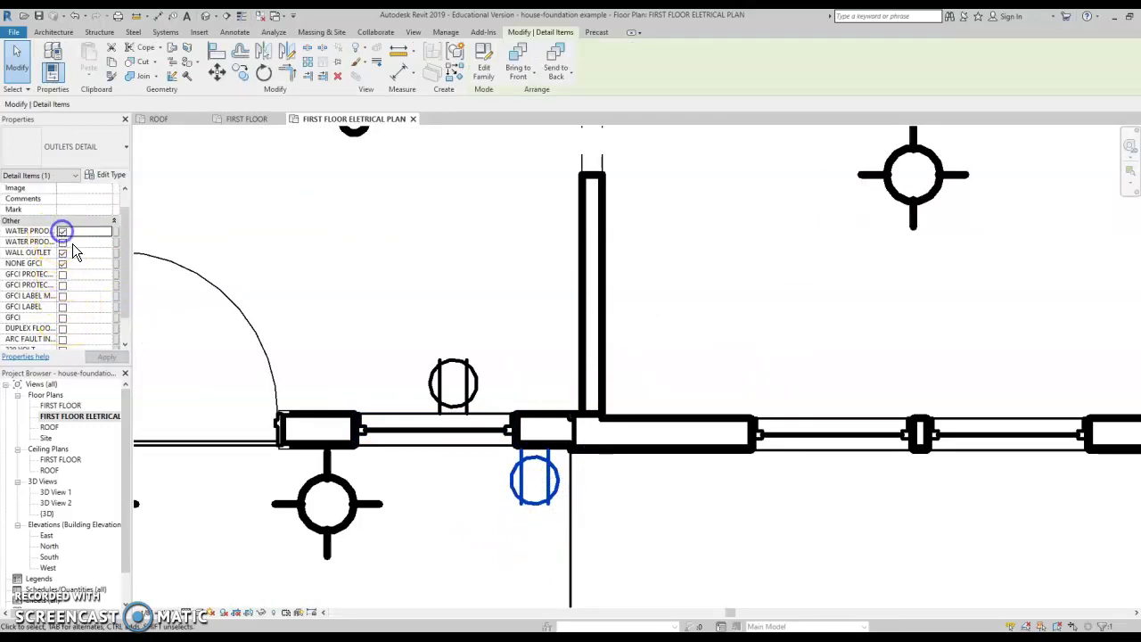
pyautogui.click(222, 400)
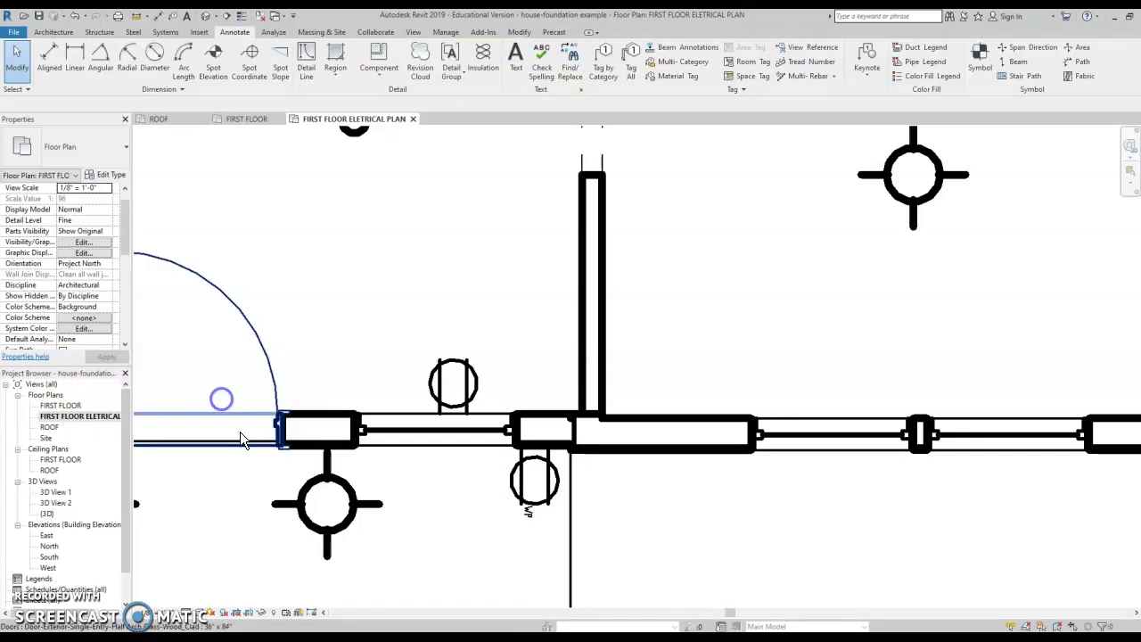
pyautogui.scroll(-3, 241, 458)
pyautogui.scroll(2, 242, 458)
# Pan and zoom the plan down to the lower wall by the door
pyautogui.moveTo(241, 458); pyautogui.dragTo(512, 423, button='middle')
pyautogui.scroll(-3, 511, 423)
pyautogui.scroll(3, 502, 458)
pyautogui.scroll(-2, 514, 361)
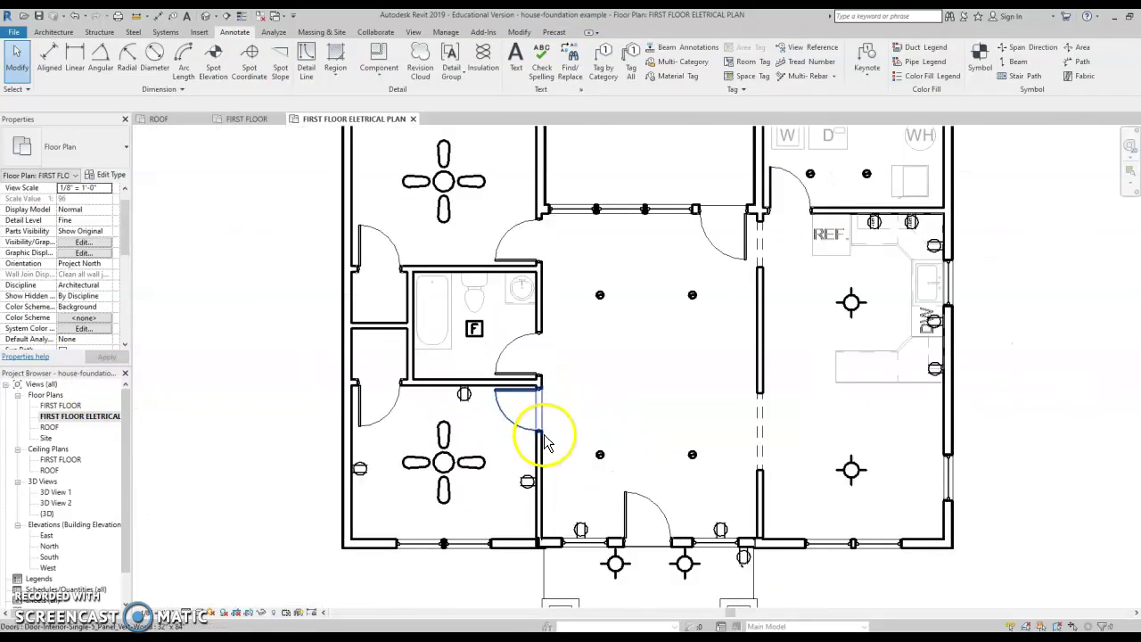
pyautogui.scroll(1, 648, 510)
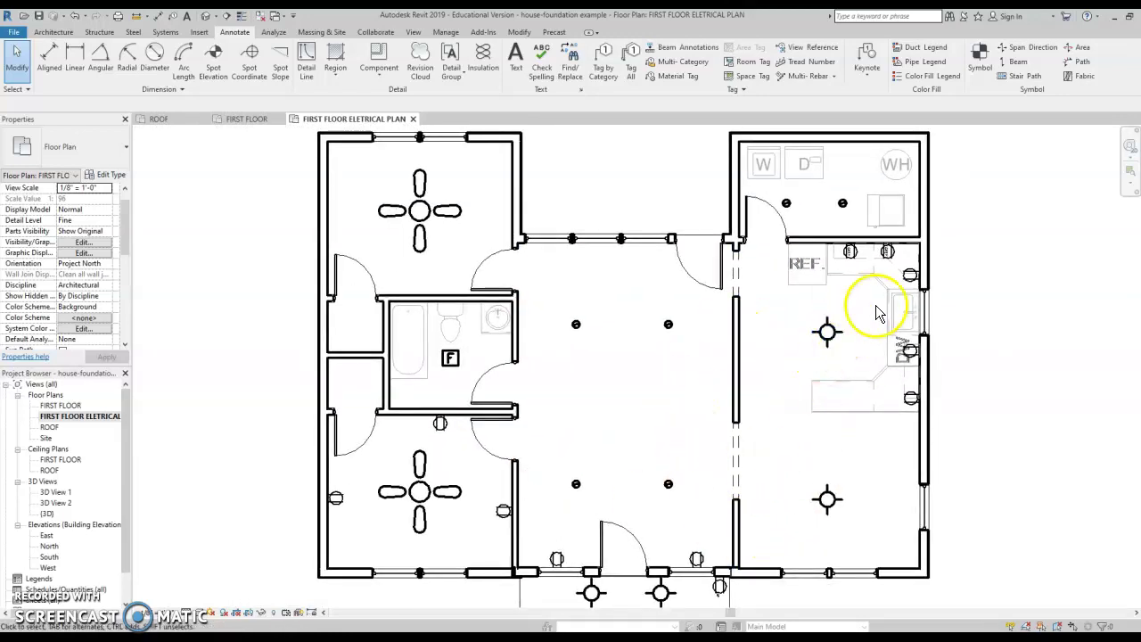
pyautogui.scroll(-1, 880, 262)
pyautogui.scroll(2, 883, 285)
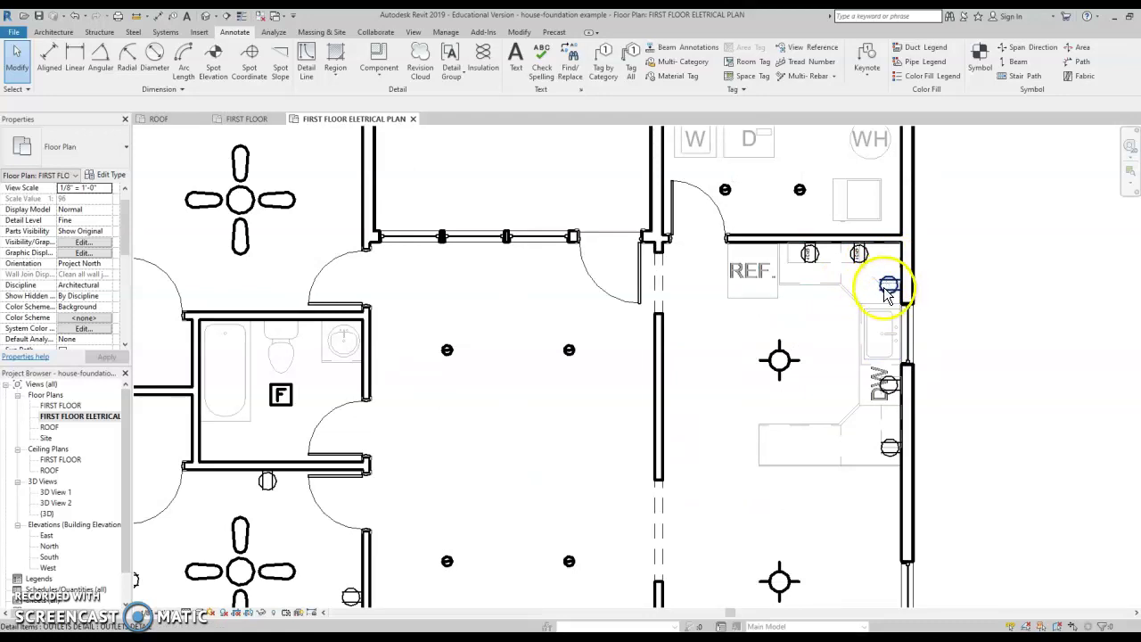
pyautogui.moveTo(710, 455); pyautogui.dragTo(713, 475, button='middle')
pyautogui.scroll(-3, 676, 466)
pyautogui.scroll(4, 561, 521)
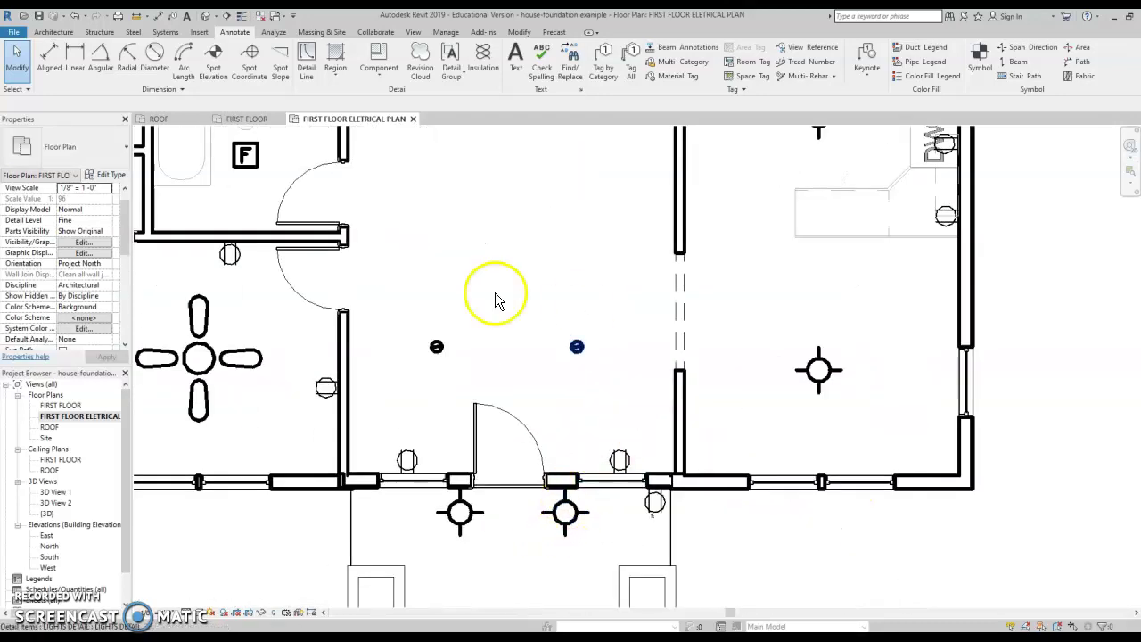
pyautogui.moveTo(446, 497); pyautogui.dragTo(555, 603, button='middle')
pyautogui.moveTo(986, 509); pyautogui.dragTo(827, 379, button='middle')
pyautogui.moveTo(690, 327); pyautogui.dragTo(799, 410, button='middle')
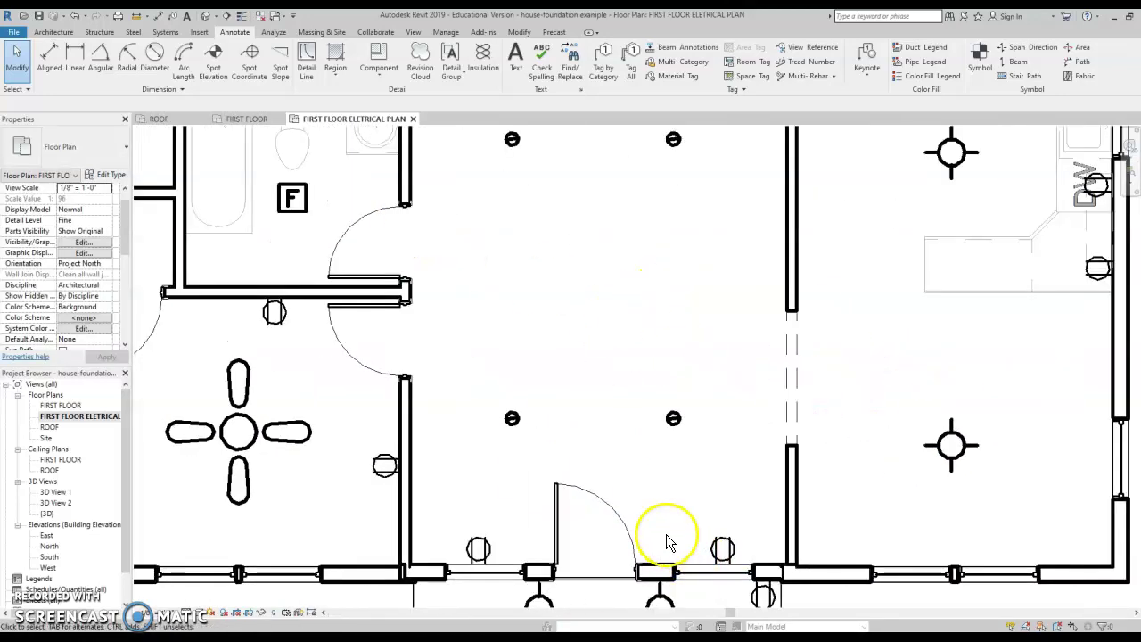
pyautogui.scroll(2, 667, 542)
pyautogui.moveTo(612, 458); pyautogui.dragTo(606, 506, button='middle')
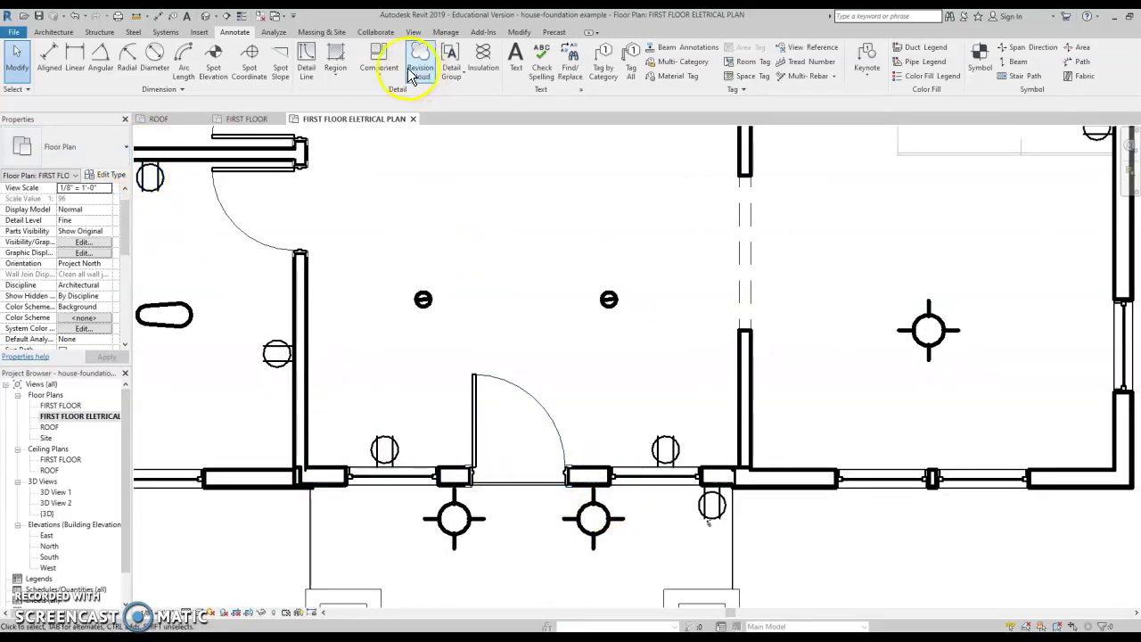
# Pick the SWITCHES DETAIL component, rotate it, and place a switch beside the lower door
pyautogui.click(365, 63)
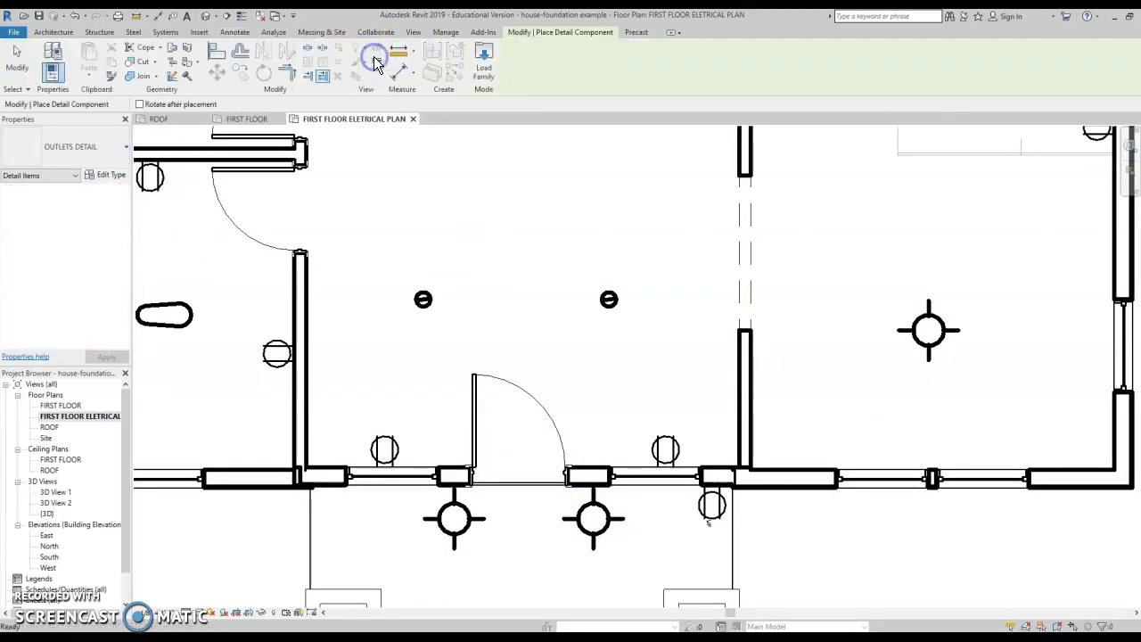
pyautogui.click(89, 150)
pyautogui.click(51, 349)
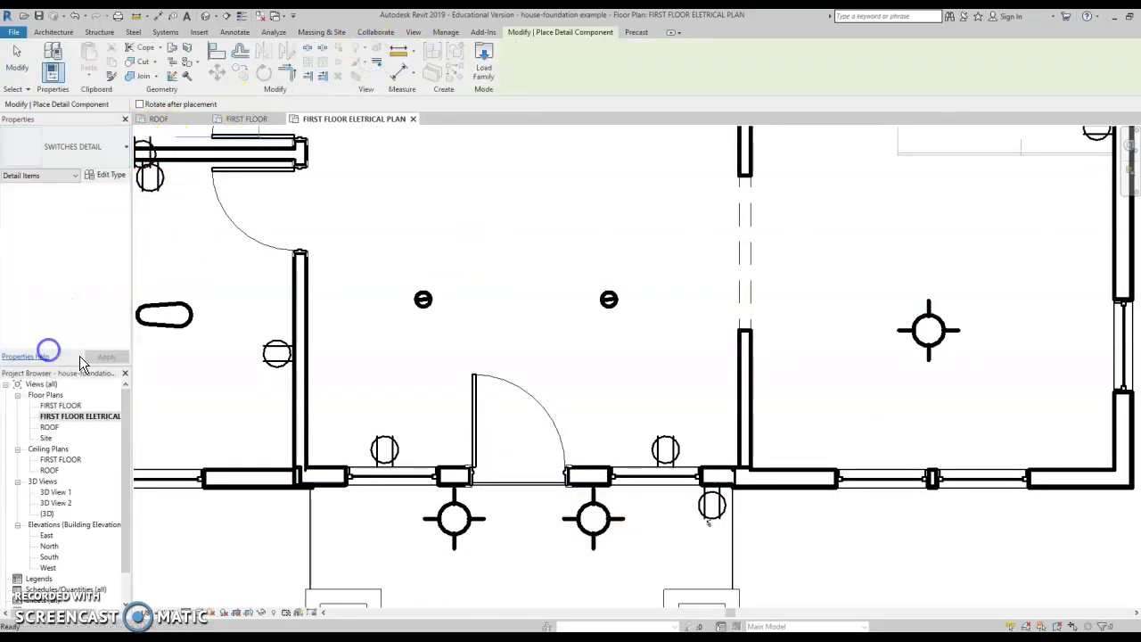
pyautogui.scroll(2, 583, 444)
pyautogui.press('space')
pyautogui.press('space')
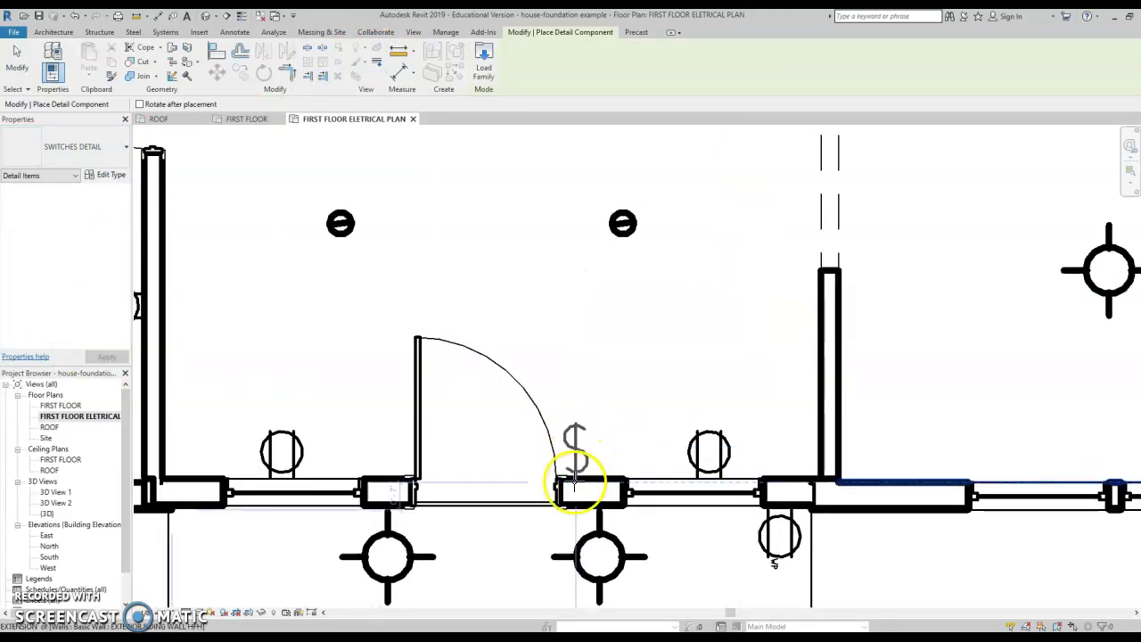
pyautogui.scroll(-3, 578, 482)
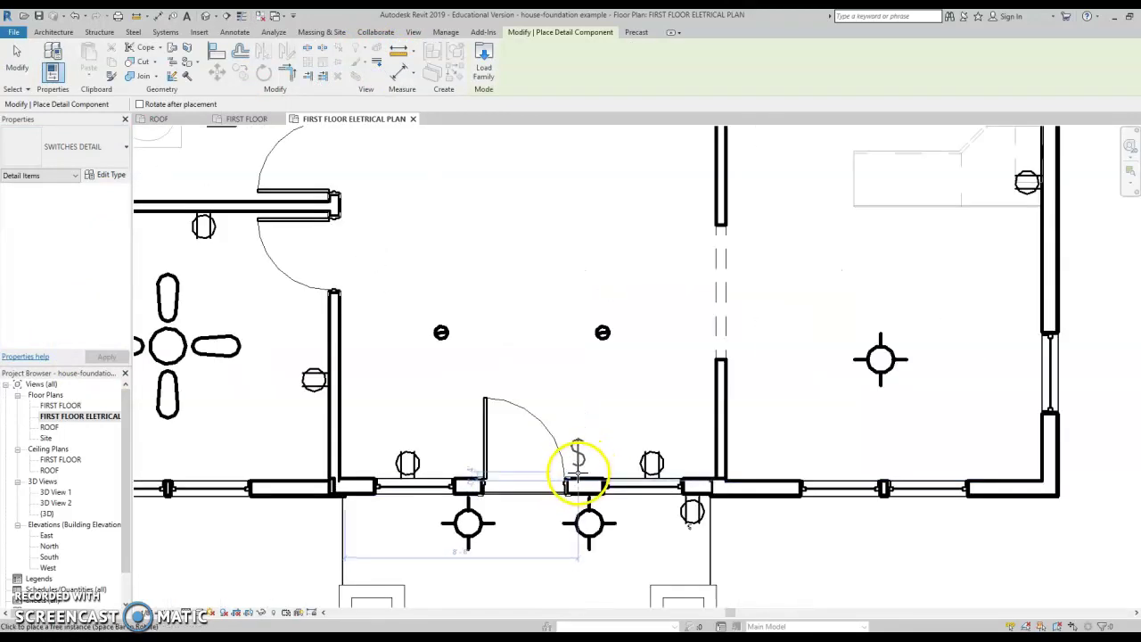
pyautogui.click(581, 478)
# Place switches on the upper wall by the door and beside the bedroom door
pyautogui.moveTo(591, 316); pyautogui.dragTo(583, 502, button='middle')
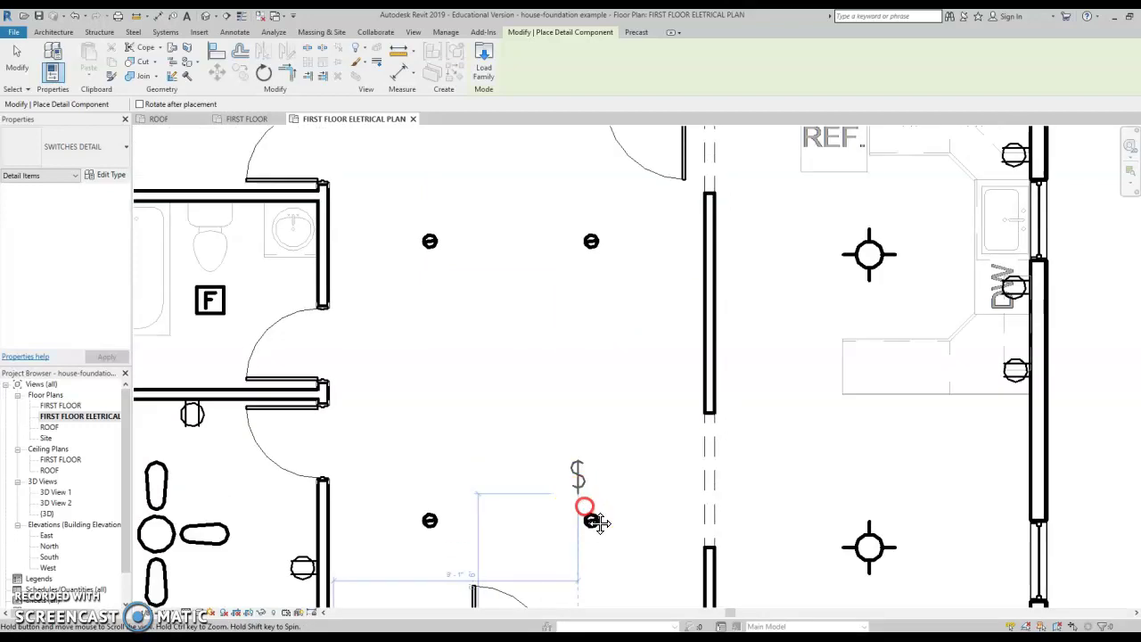
pyautogui.moveTo(584, 408); pyautogui.dragTo(584, 540, button='middle')
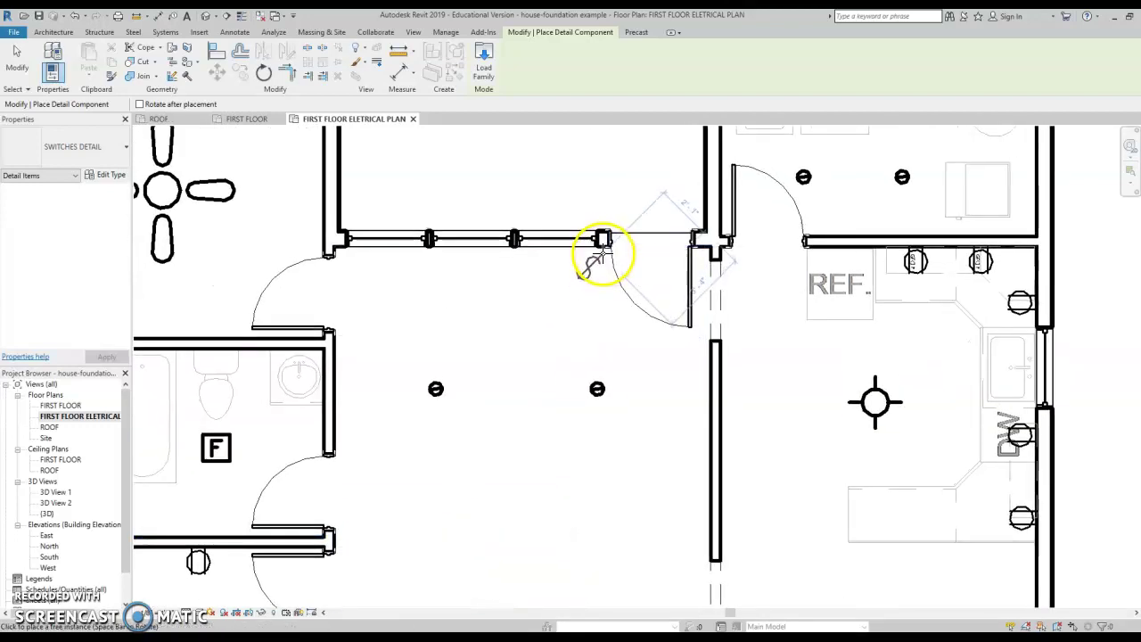
pyautogui.scroll(2, 602, 239)
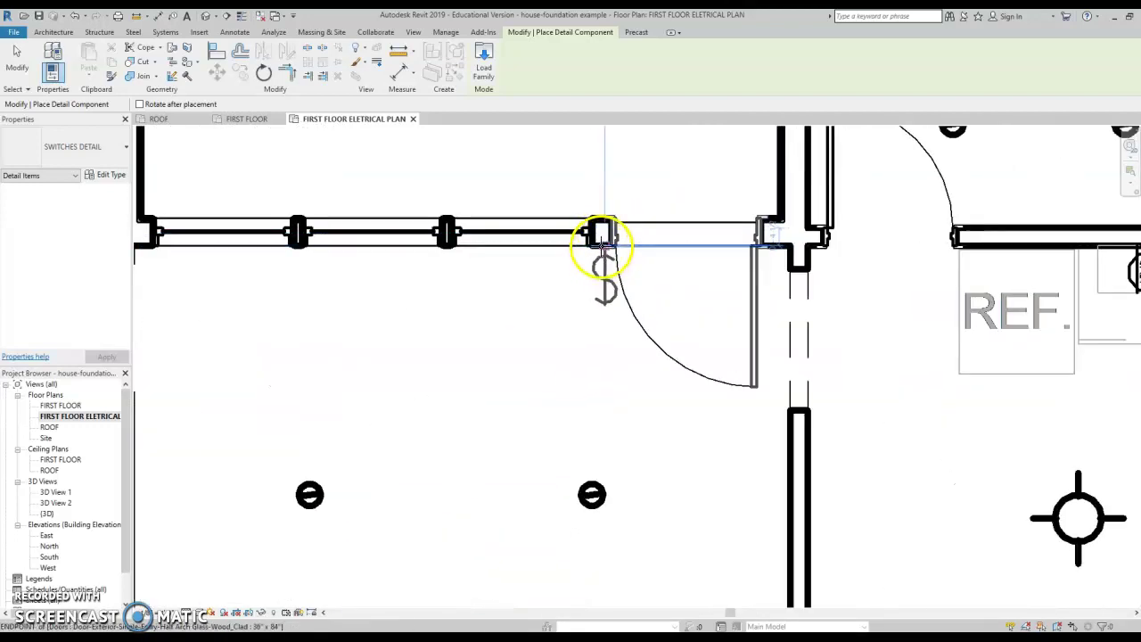
pyautogui.click(589, 359)
pyautogui.scroll(-2, 589, 359)
pyautogui.moveTo(401, 377); pyautogui.dragTo(530, 349, button='middle')
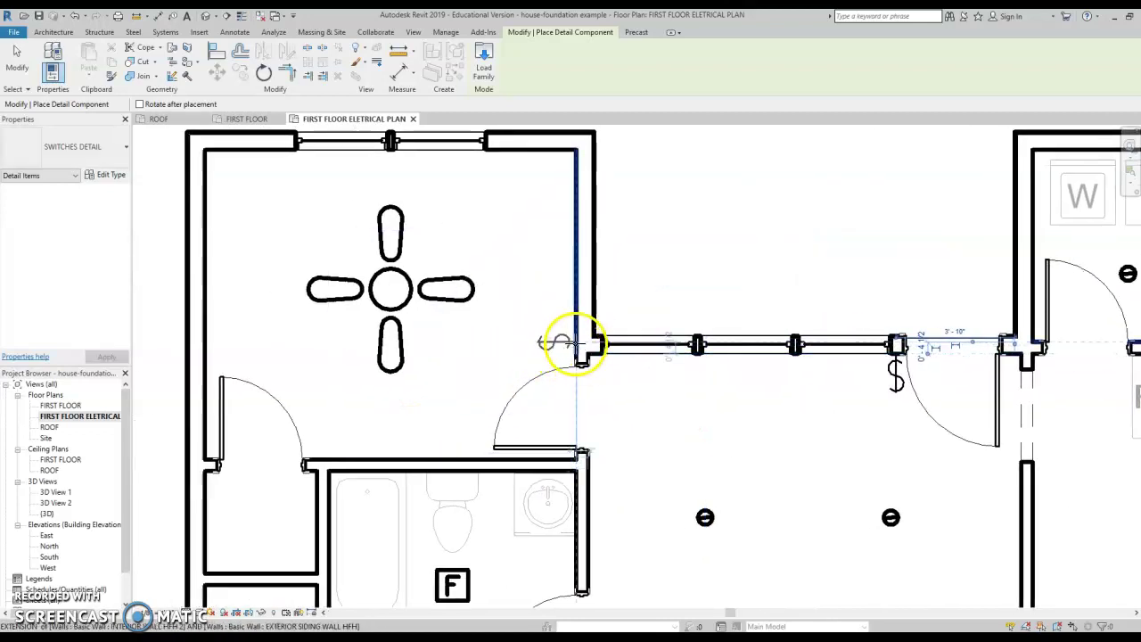
pyautogui.click(575, 344)
# Place a switch at the bathroom wall corner and finish placing switches
pyautogui.moveTo(591, 237); pyautogui.dragTo(647, 395, button='middle')
pyautogui.scroll(-1, 645, 437)
pyautogui.moveTo(644, 479); pyautogui.dragTo(613, 338, button='middle')
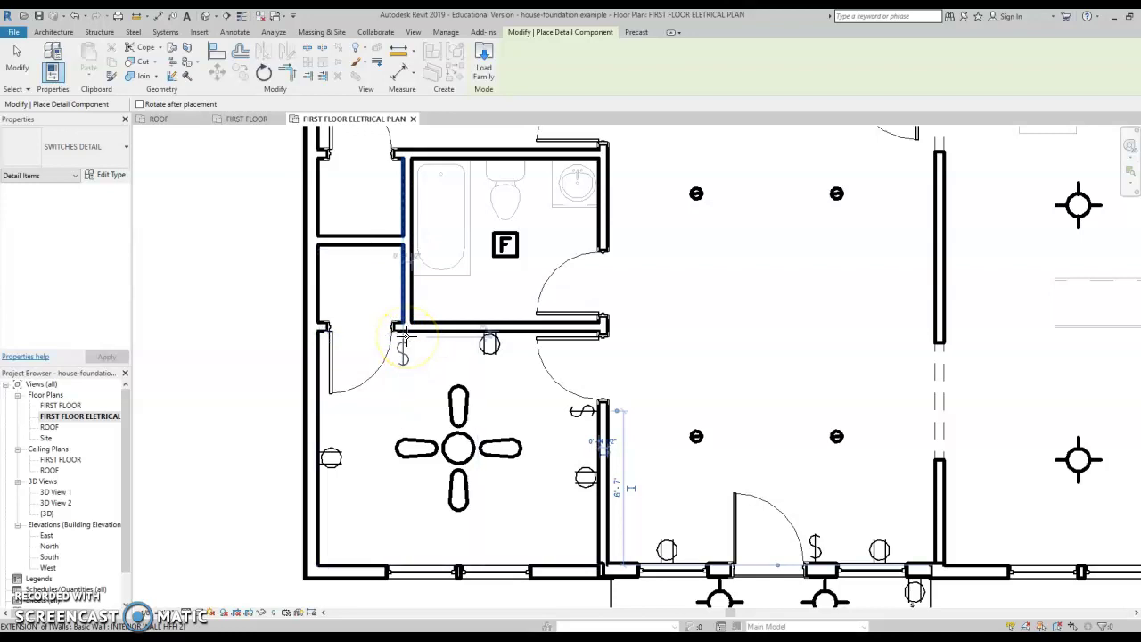
pyautogui.click(404, 336)
pyautogui.scroll(-1, 815, 363)
pyautogui.scroll(-1, 865, 532)
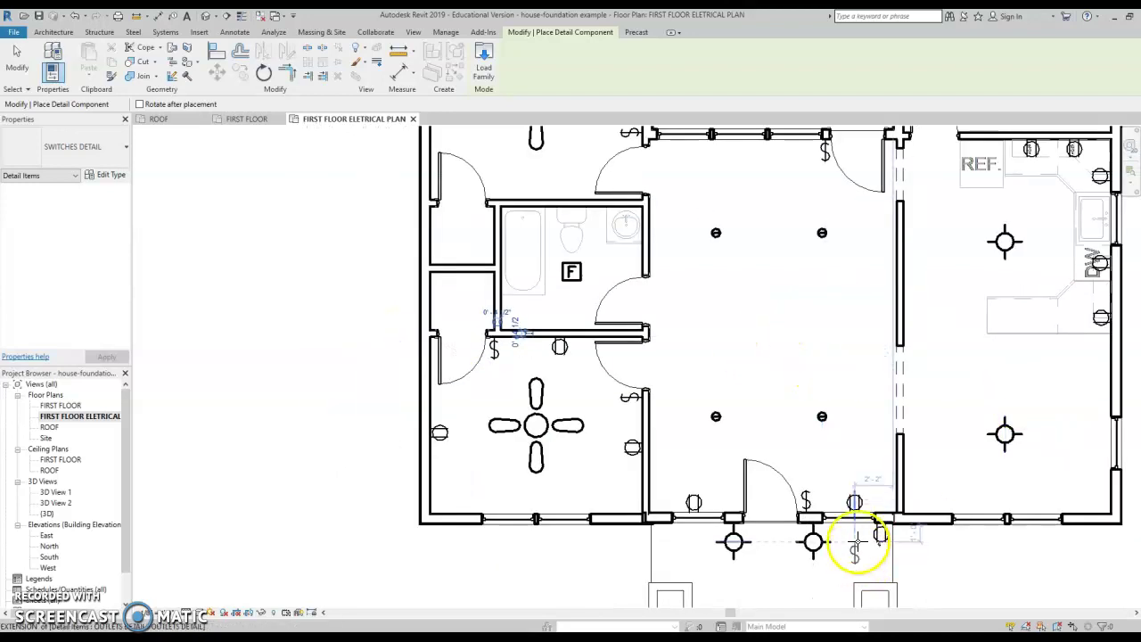
pyautogui.press('Escape')
pyautogui.moveTo(835, 374); pyautogui.dragTo(791, 417, button='middle')
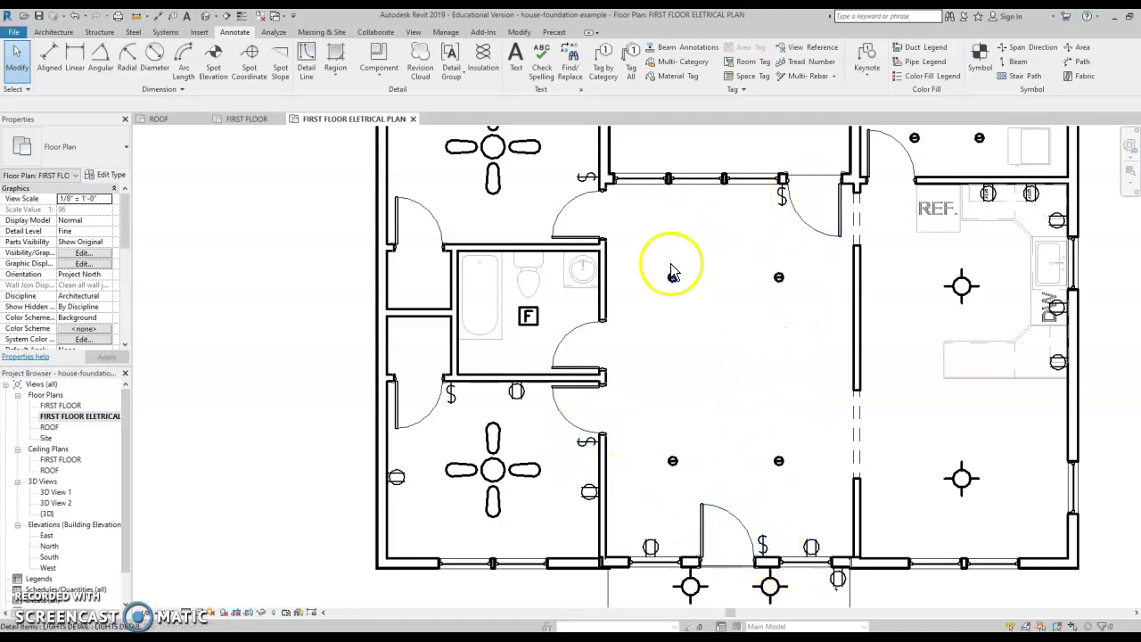
# Set the front-door switch to 3 WAY and 3 WAY MIRROR in Properties
pyautogui.click(764, 543)
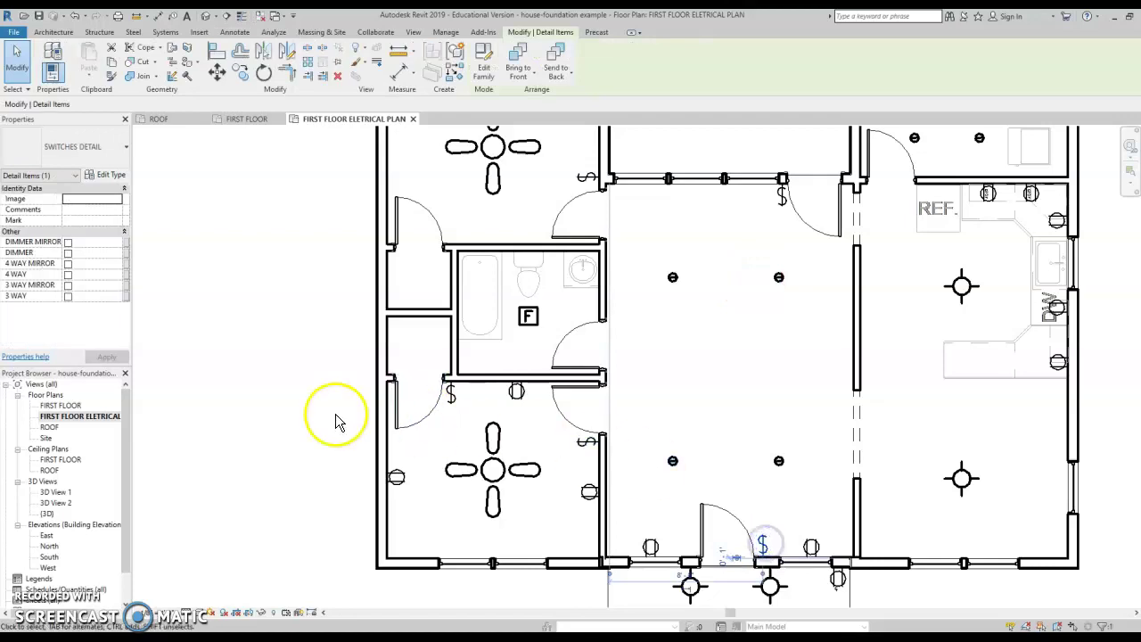
pyautogui.click(68, 297)
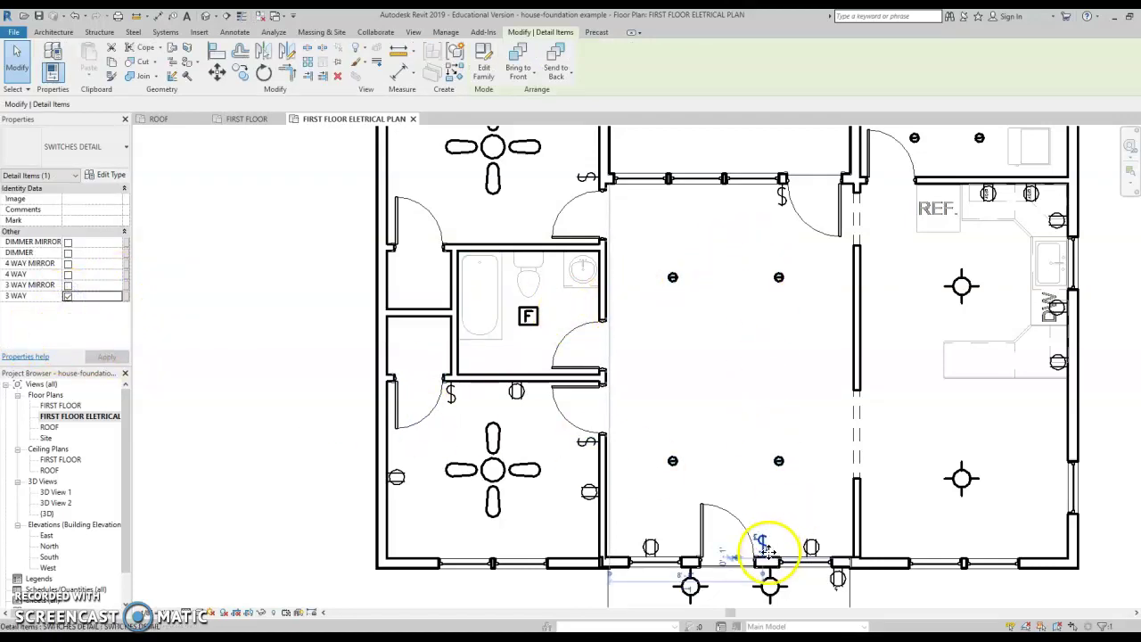
pyautogui.scroll(5, 807, 545)
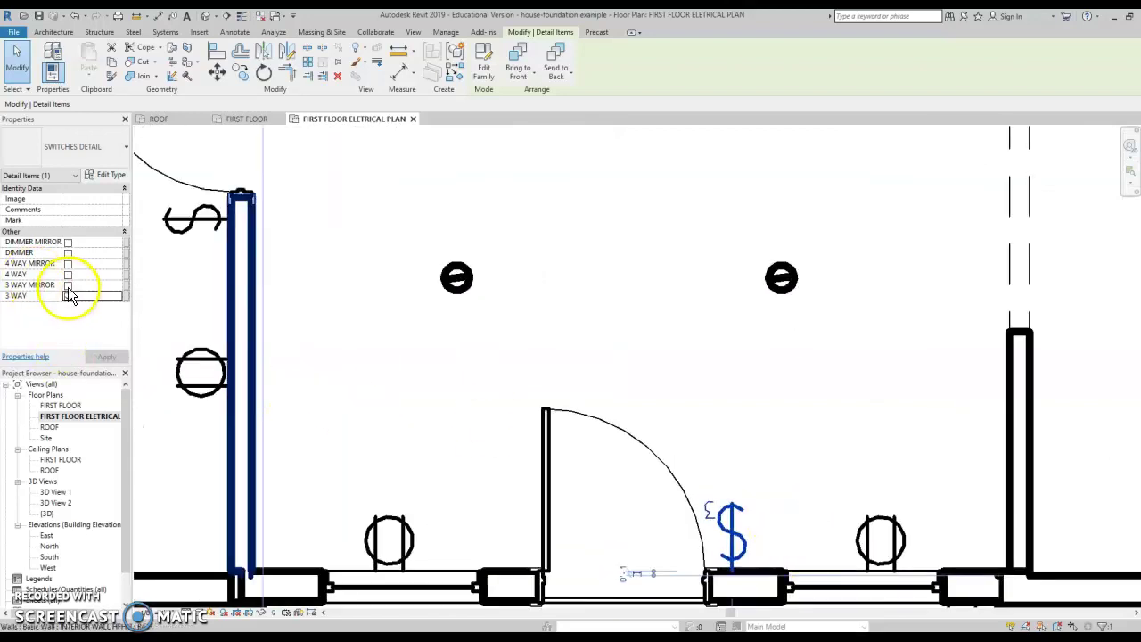
pyautogui.click(68, 285)
pyautogui.click(103, 359)
pyautogui.scroll(-2, 603, 384)
pyautogui.scroll(2, 550, 445)
pyautogui.scroll(-2, 550, 446)
pyautogui.scroll(2, 586, 300)
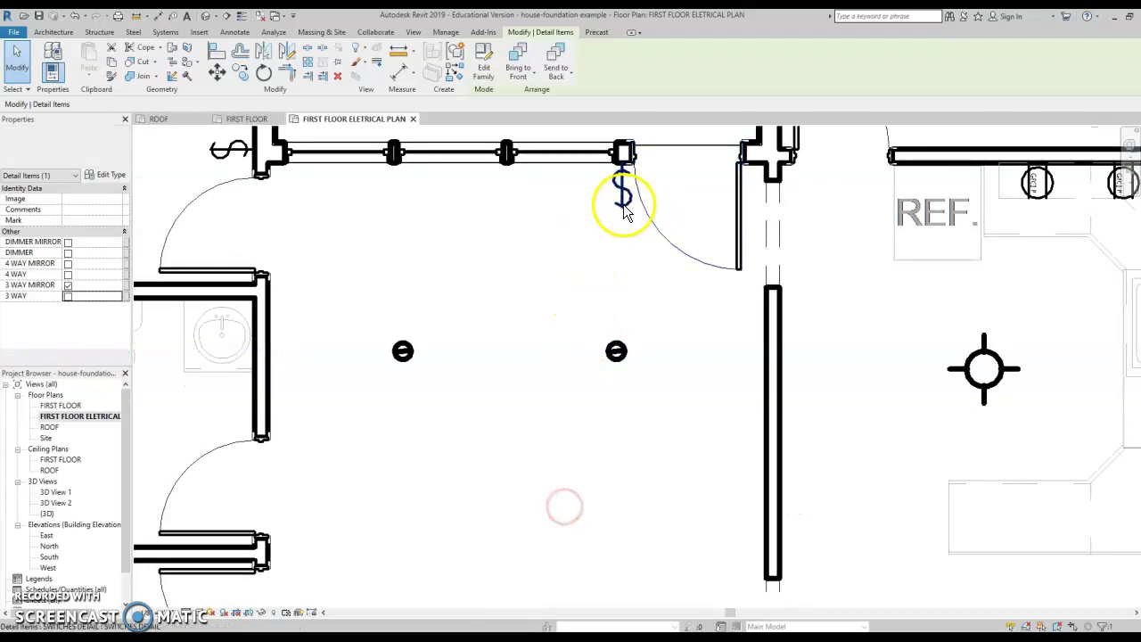
# Make the upper-door switch a 3 WAY switch and deselect it
pyautogui.click(622, 189)
pyautogui.click(67, 295)
pyautogui.click(106, 356)
pyautogui.click(487, 364)
pyautogui.scroll(-1, 490, 372)
pyautogui.scroll(-2, 515, 394)
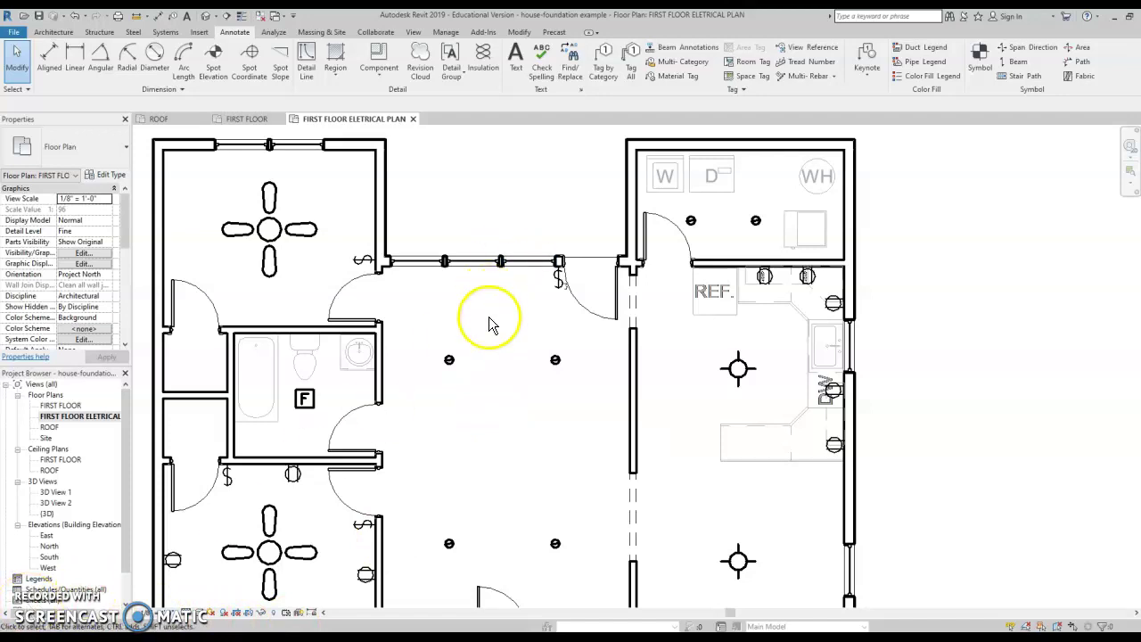
pyautogui.scroll(-2, 504, 309)
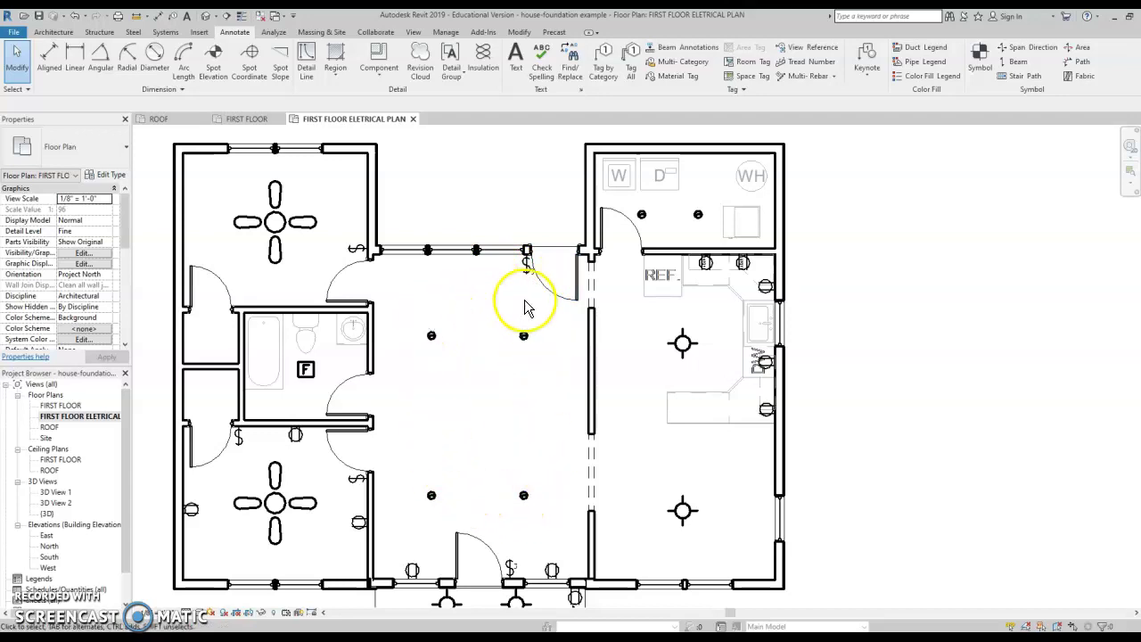
# In Manage > Additional Settings > Line Styles, add ELECTRICAL LINE with weight 4 and Dash 1/16" pattern
pyautogui.click(445, 33)
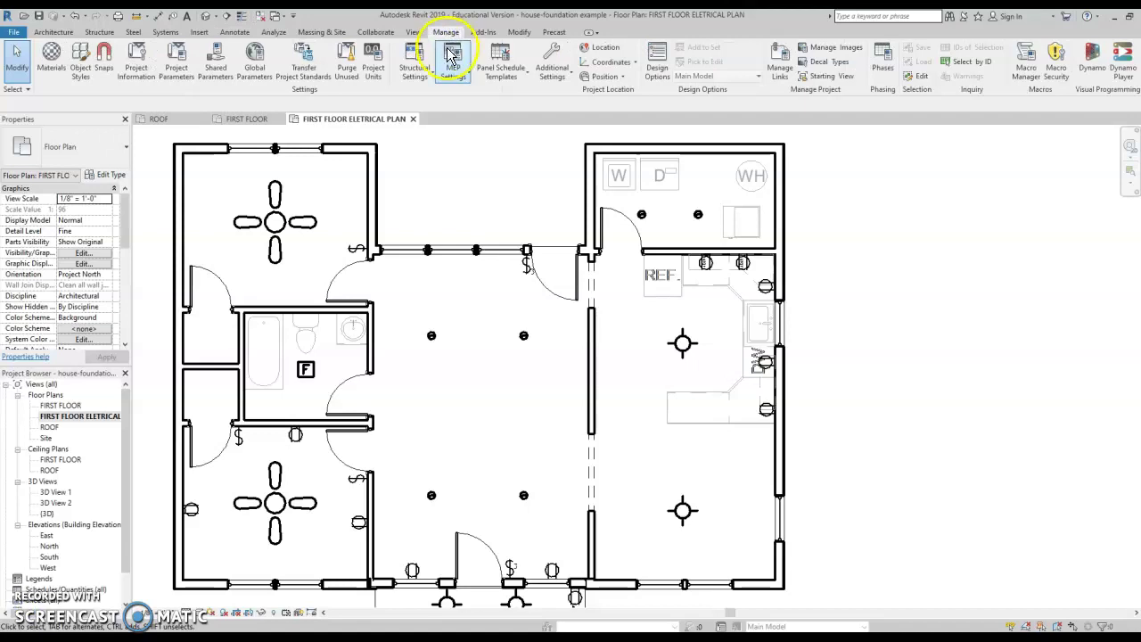
pyautogui.click(555, 78)
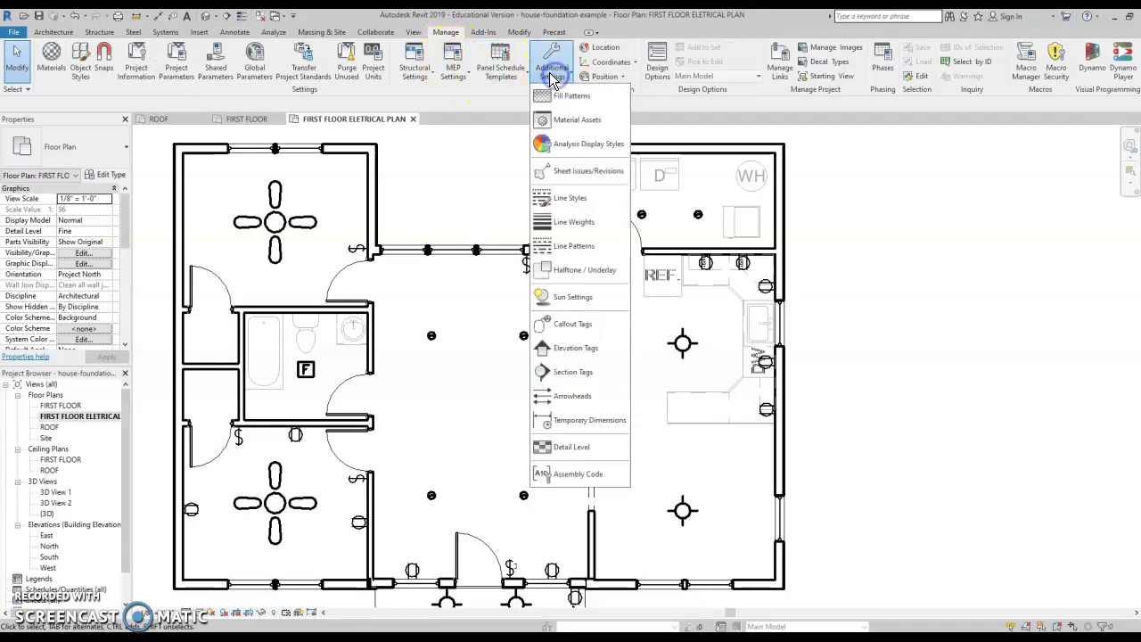
pyautogui.click(582, 205)
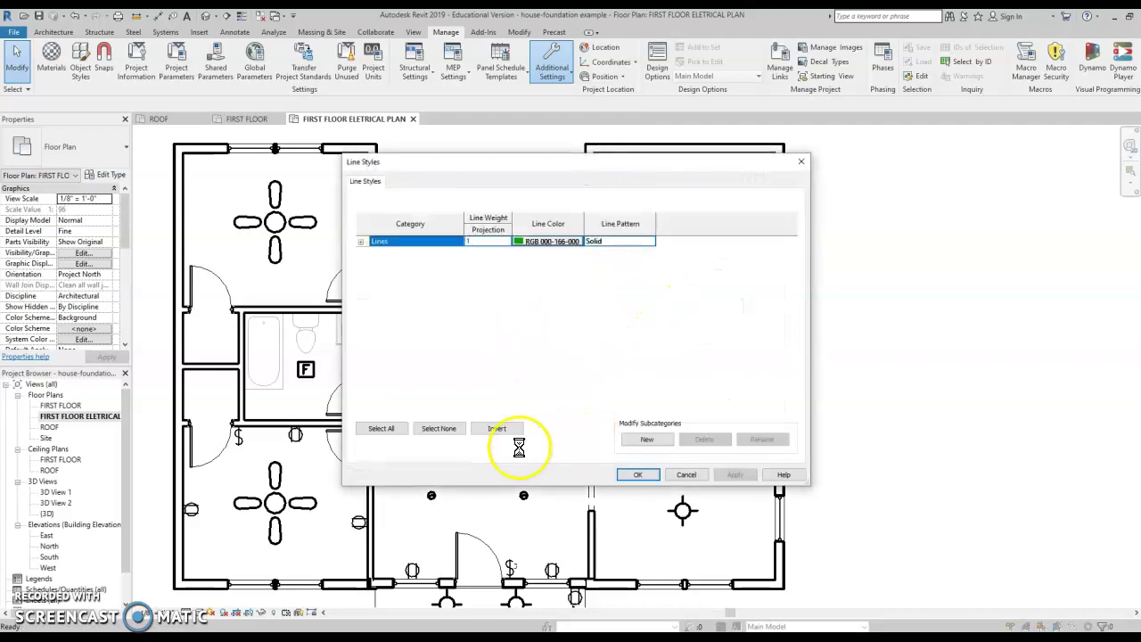
pyautogui.click(646, 440)
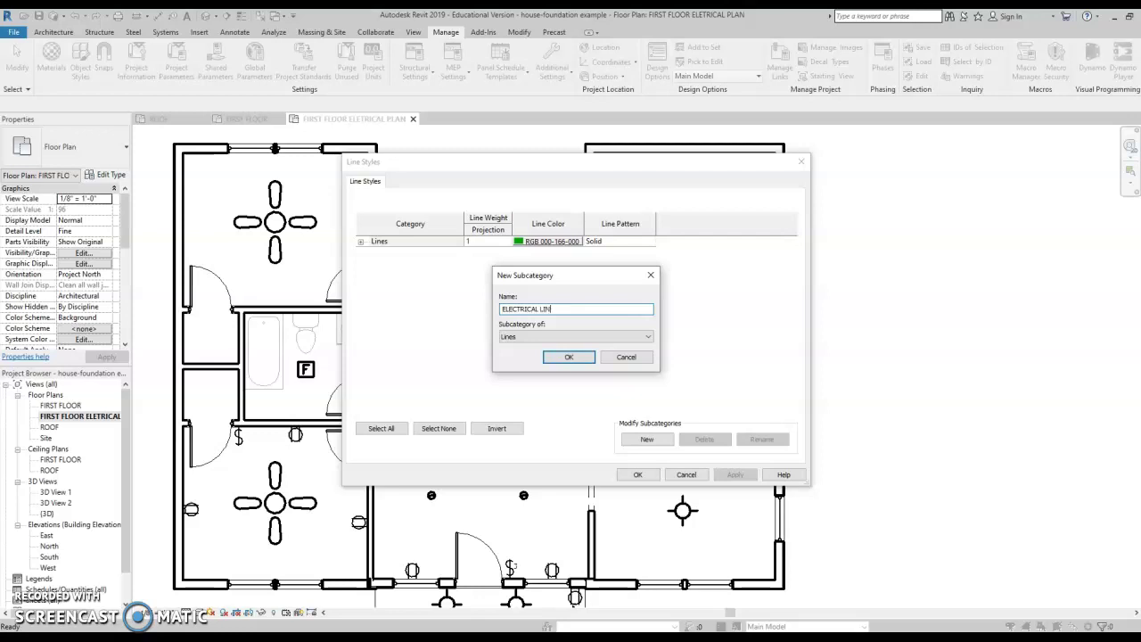
pyautogui.click(559, 357)
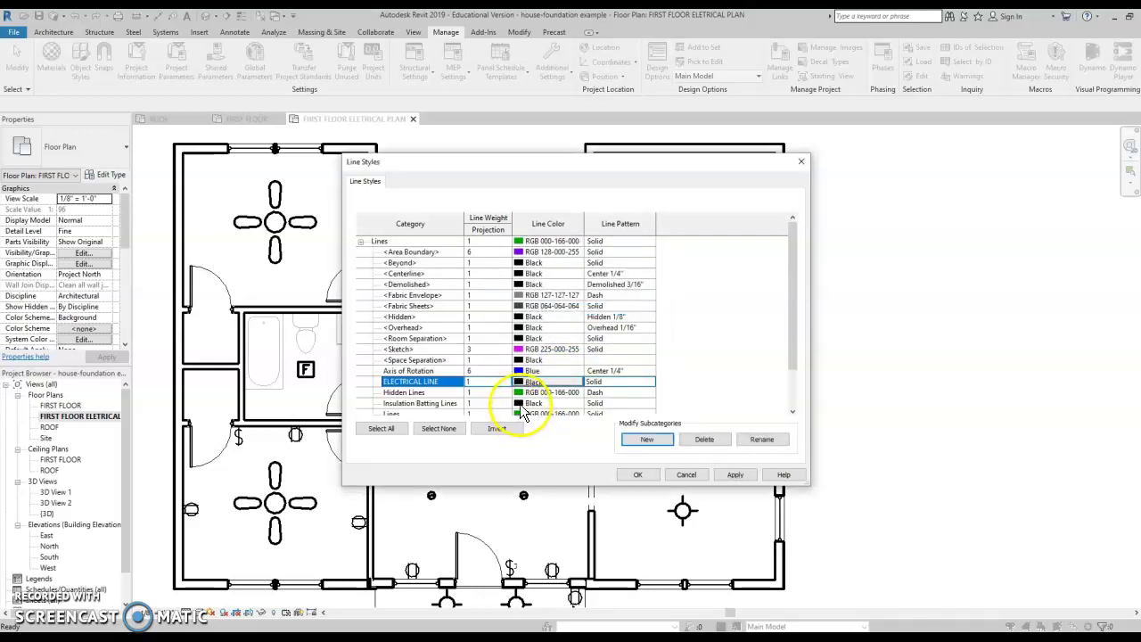
pyautogui.click(482, 382)
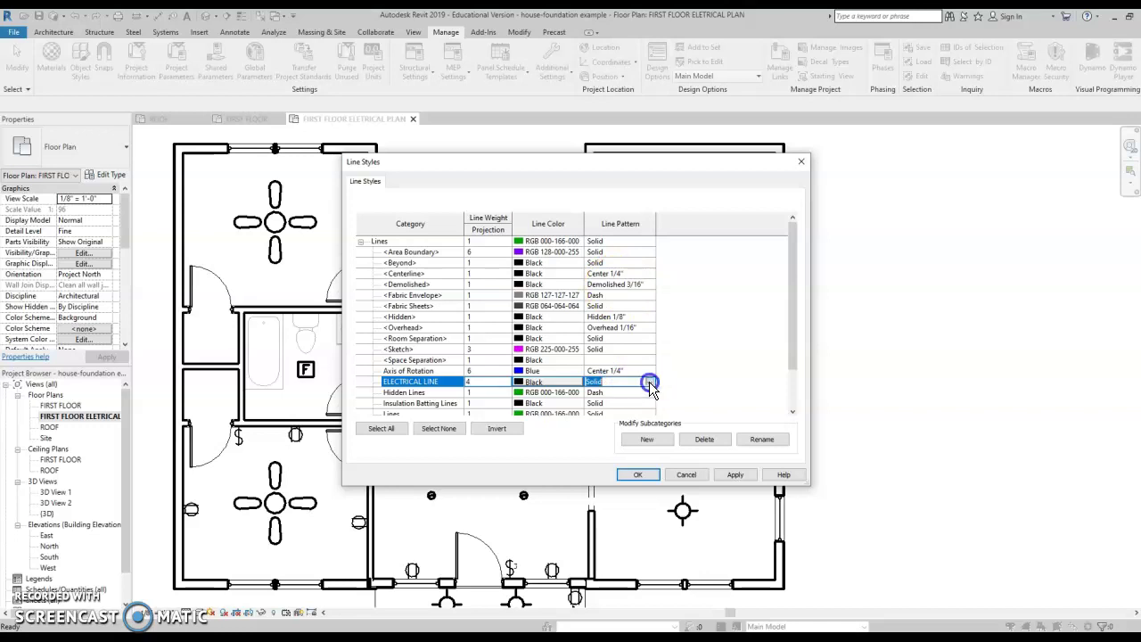
pyautogui.click(650, 382)
pyautogui.click(600, 409)
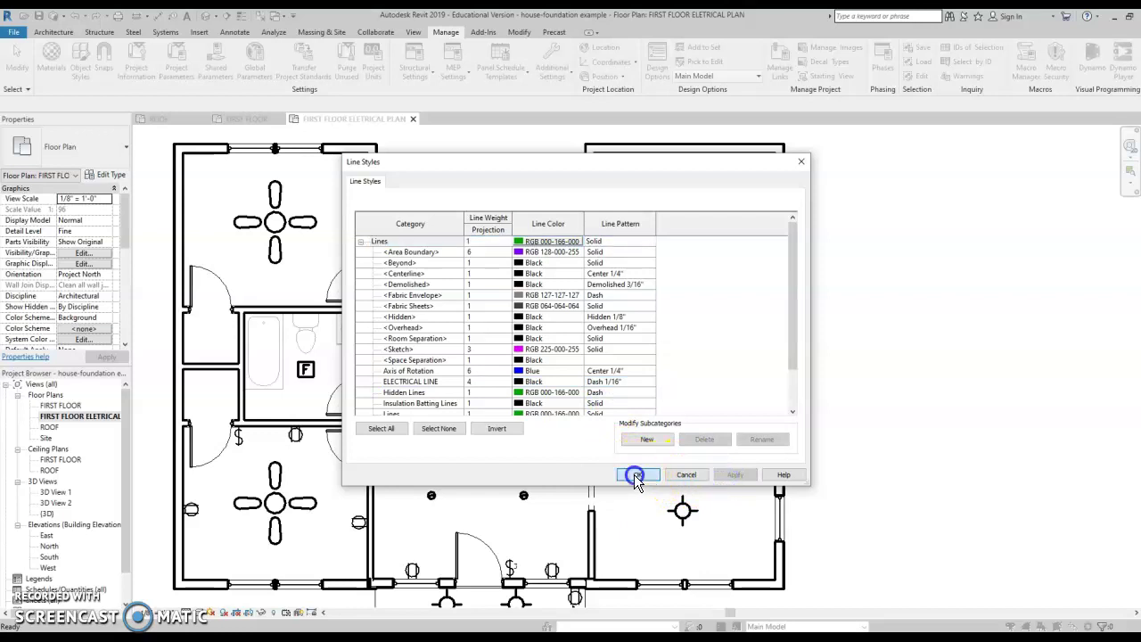
pyautogui.click(637, 474)
pyautogui.moveTo(634, 475); pyautogui.dragTo(646, 376, button='middle')
# Start ELECTRICAL LINE detail arcs, curving a wire from the switch to a ceiling light
pyautogui.scroll(5, 526, 462)
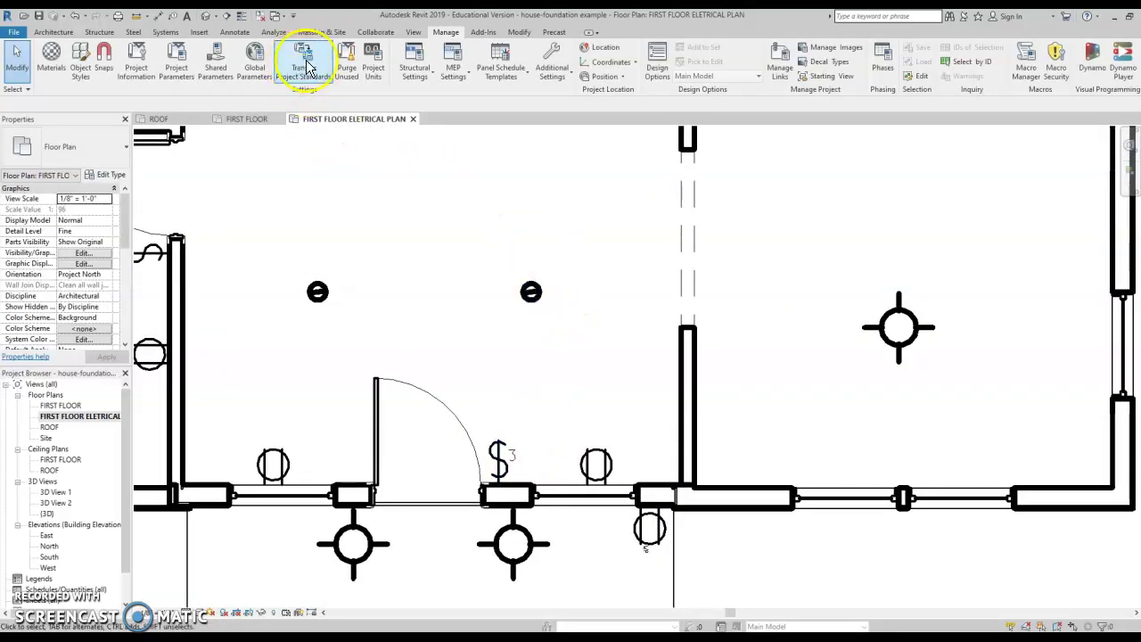
pyautogui.click(228, 34)
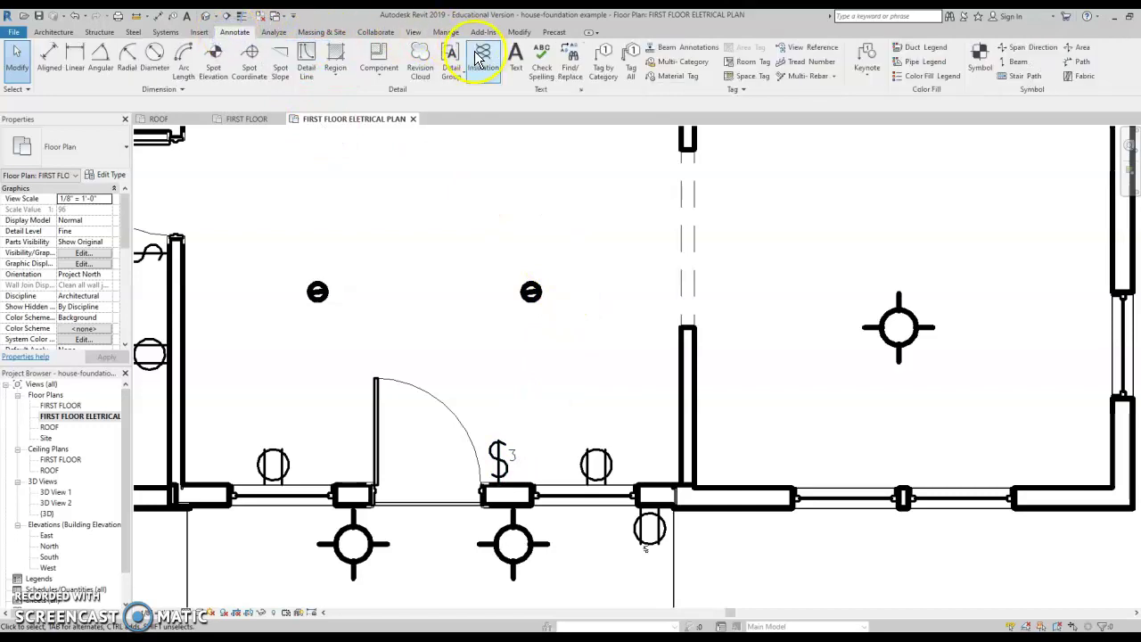
pyautogui.click(306, 64)
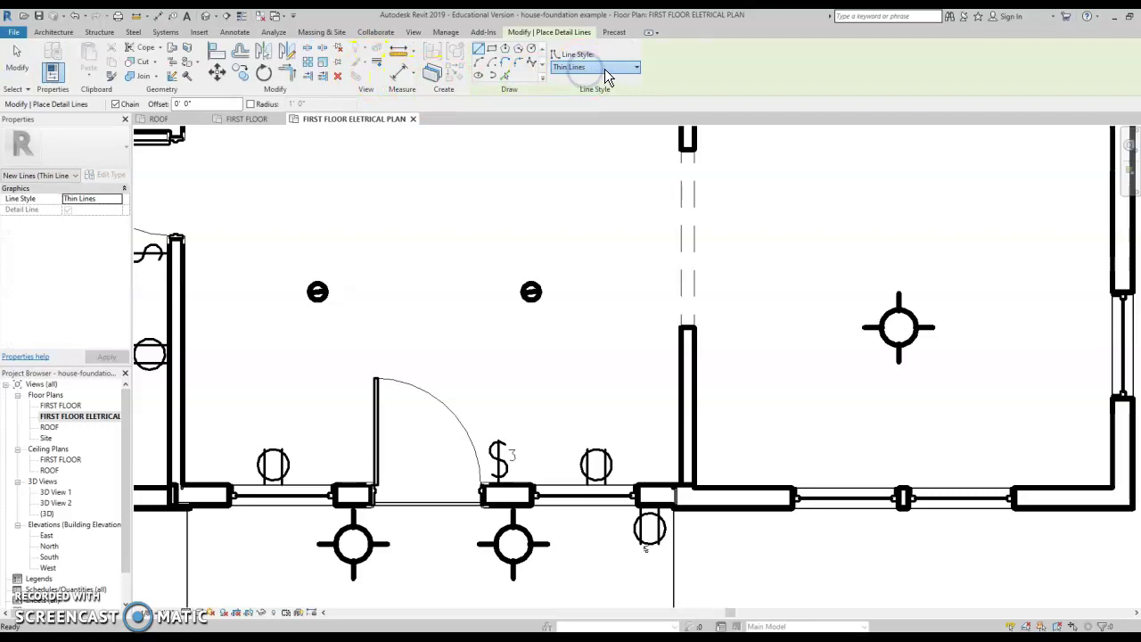
pyautogui.click(593, 143)
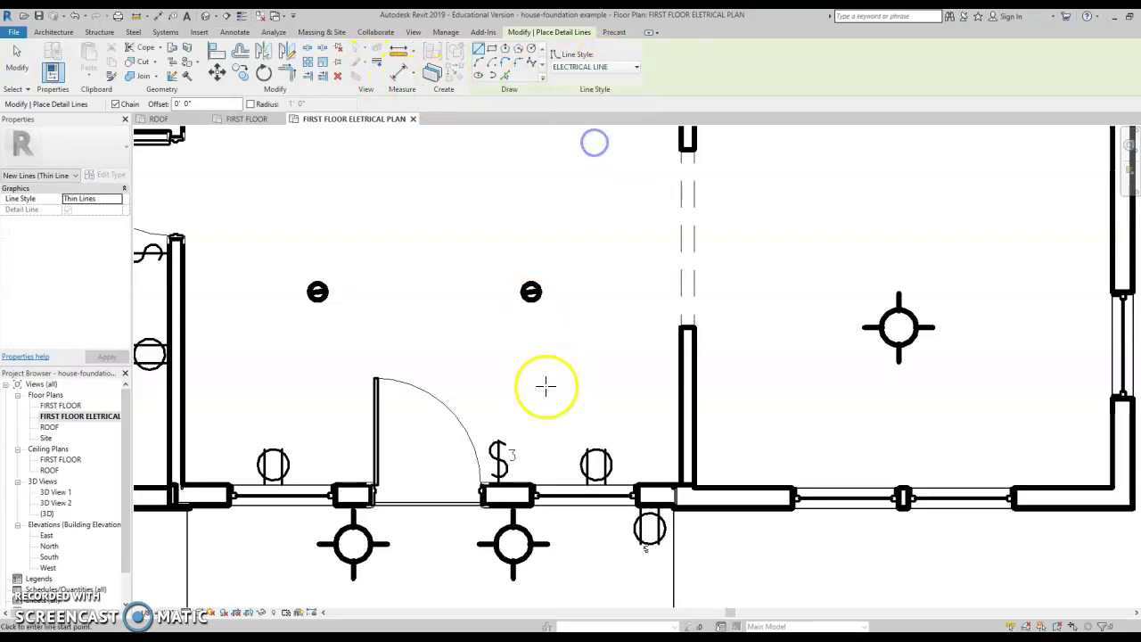
pyautogui.click(477, 64)
pyautogui.click(502, 435)
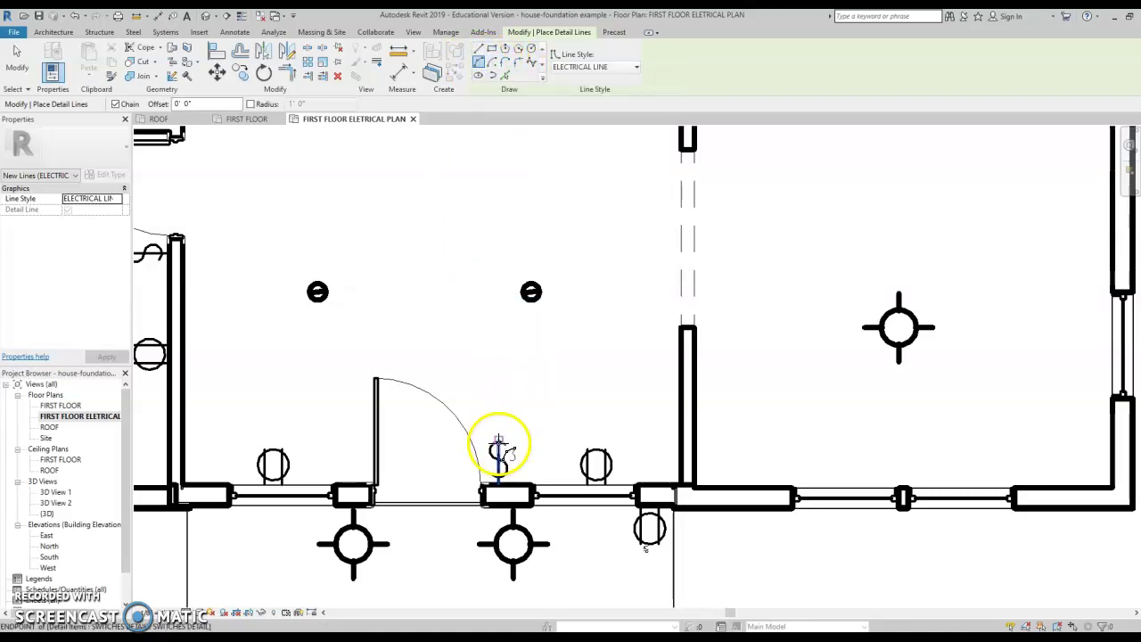
pyautogui.click(530, 297)
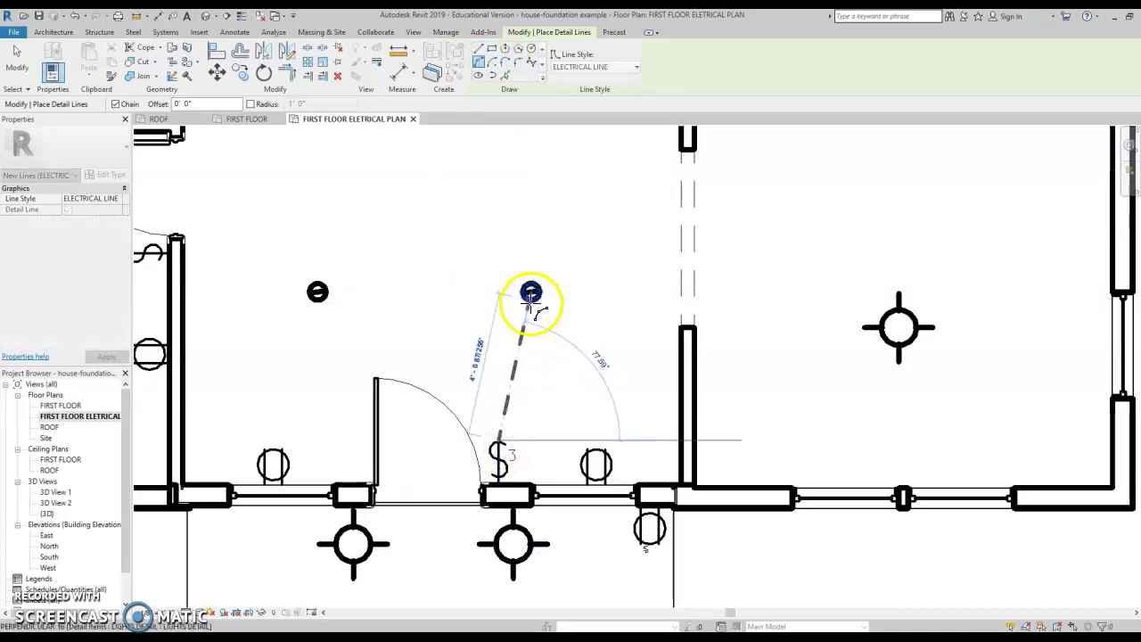
pyautogui.moveTo(571, 339); pyautogui.dragTo(551, 350)
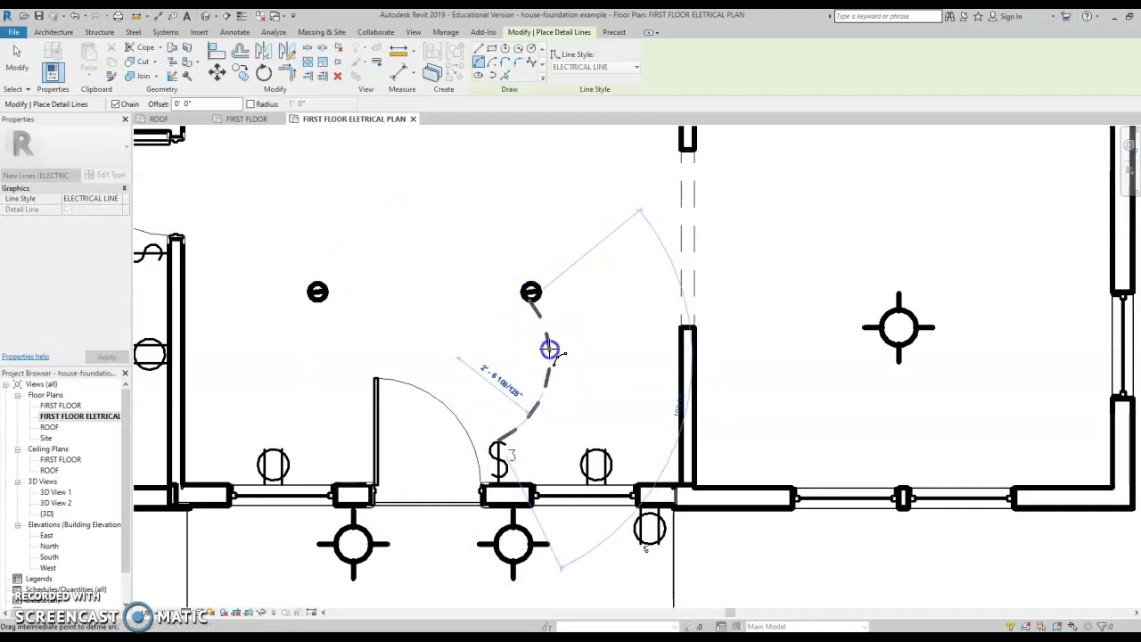
# Continue the arced wiring through the ceiling lights, including the left and upper lights
pyautogui.scroll(-5, 477, 310)
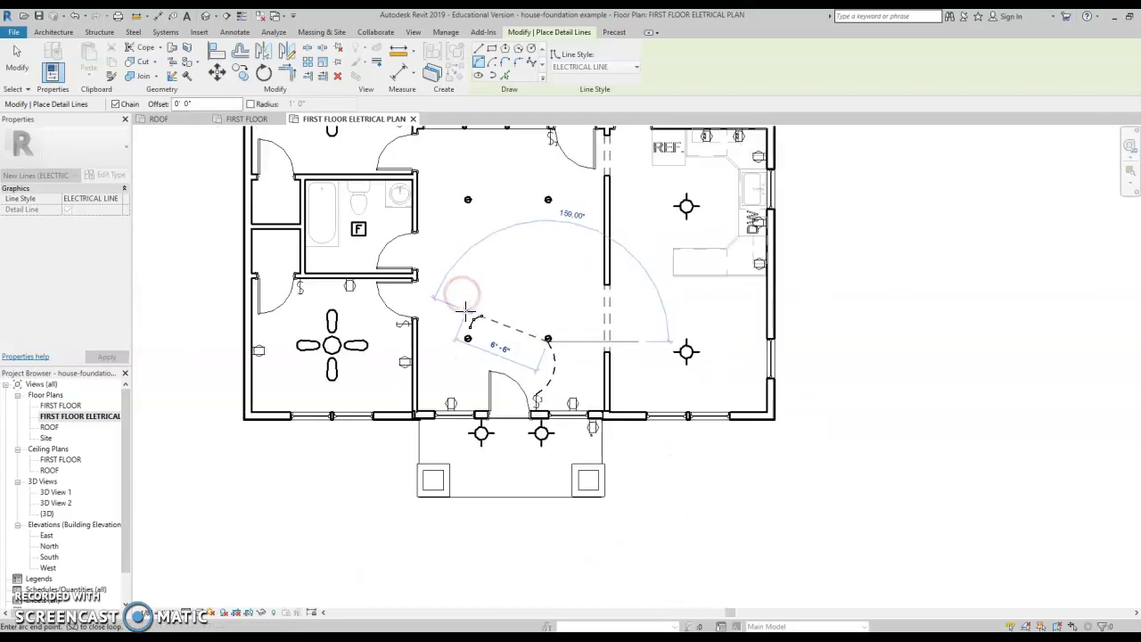
pyautogui.scroll(3, 517, 330)
pyautogui.scroll(2, 517, 330)
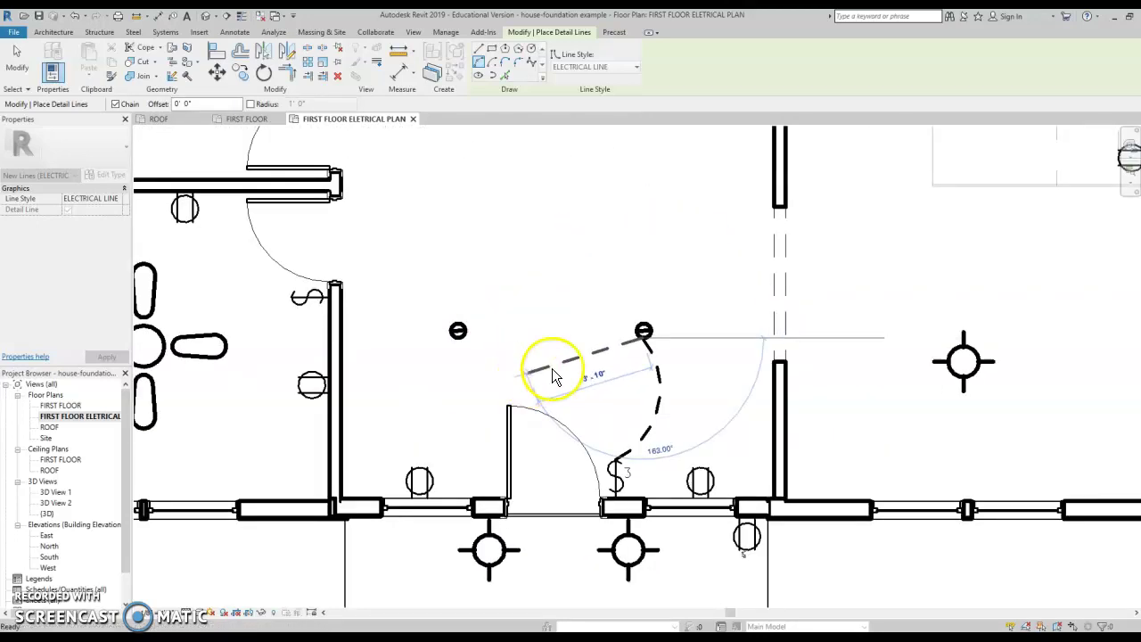
pyautogui.click(642, 335)
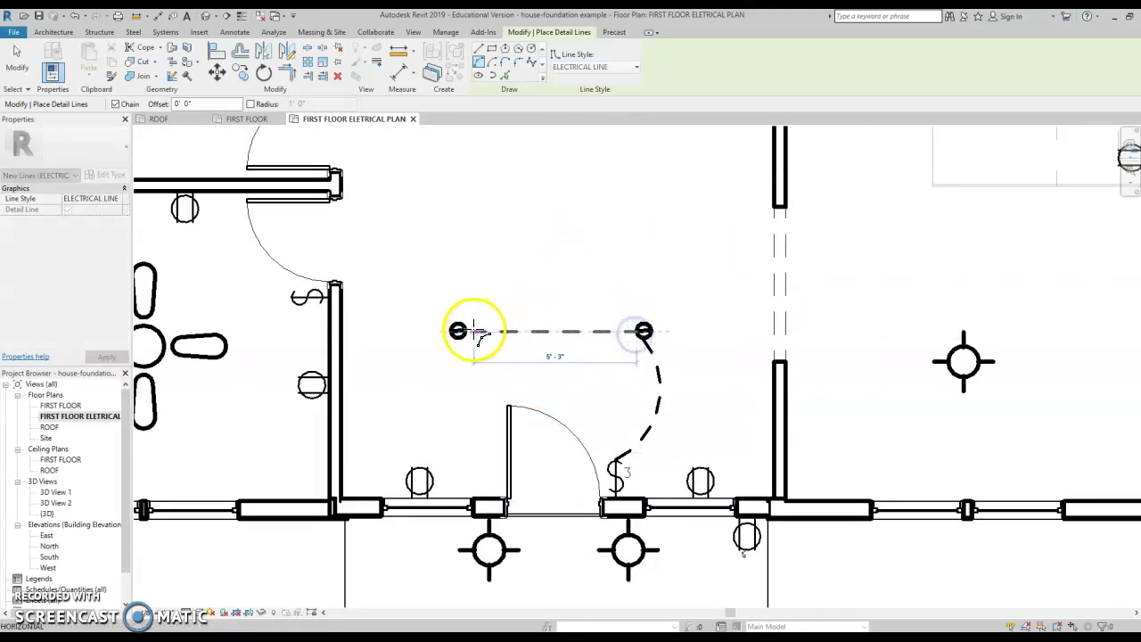
pyautogui.click(457, 331)
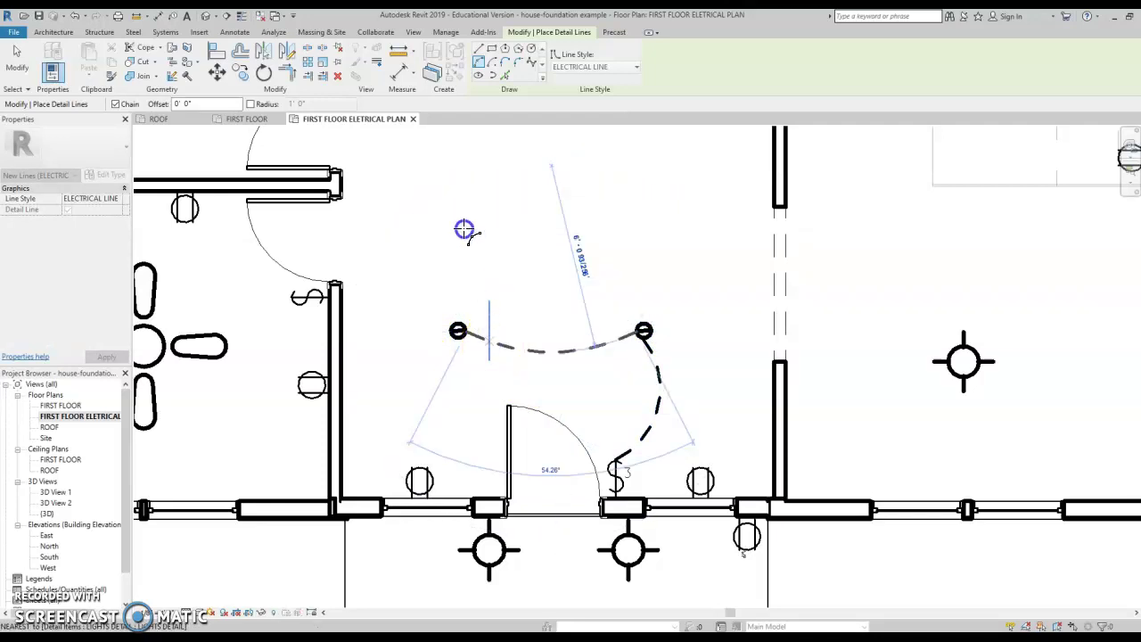
pyautogui.scroll(-1, 630, 412)
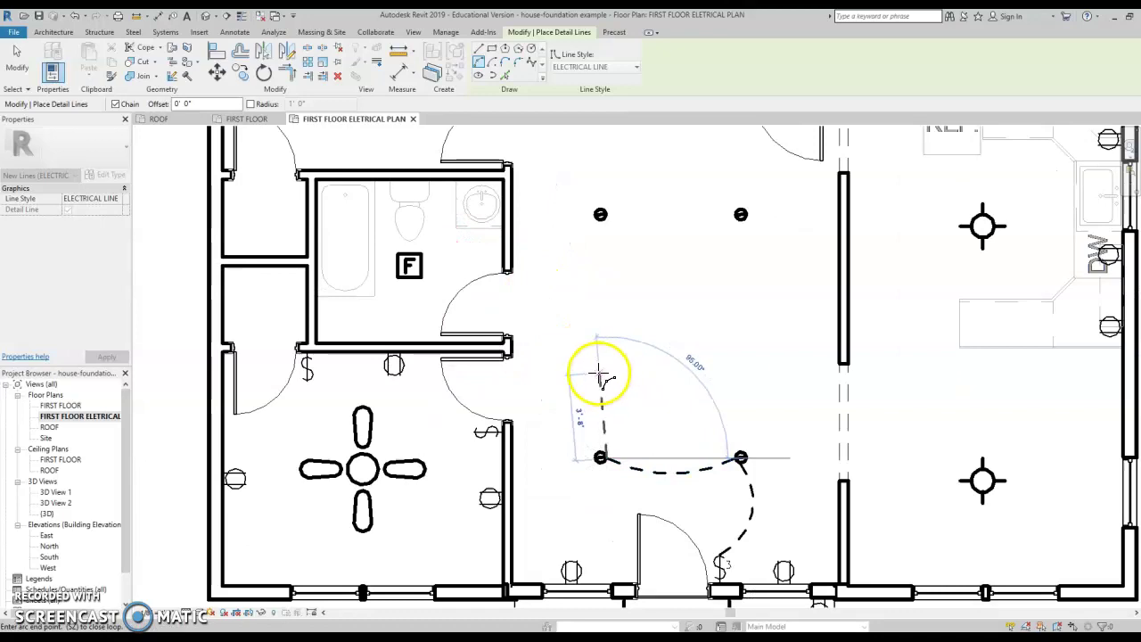
pyautogui.scroll(3, 602, 456)
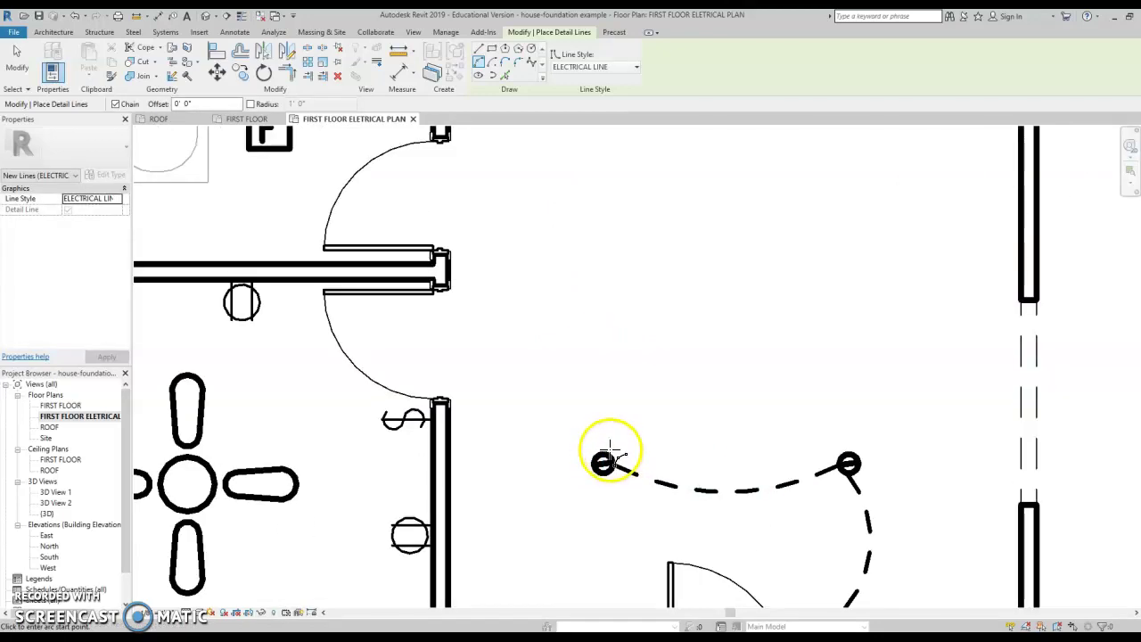
pyautogui.moveTo(600, 285); pyautogui.dragTo(573, 523, button='middle')
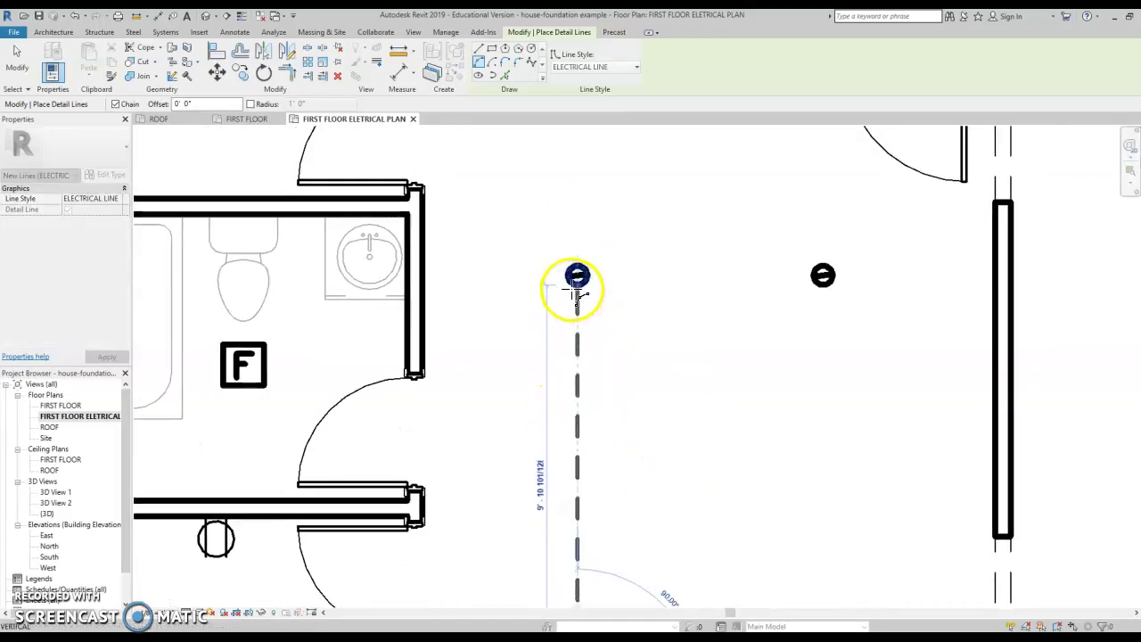
pyautogui.click(619, 344)
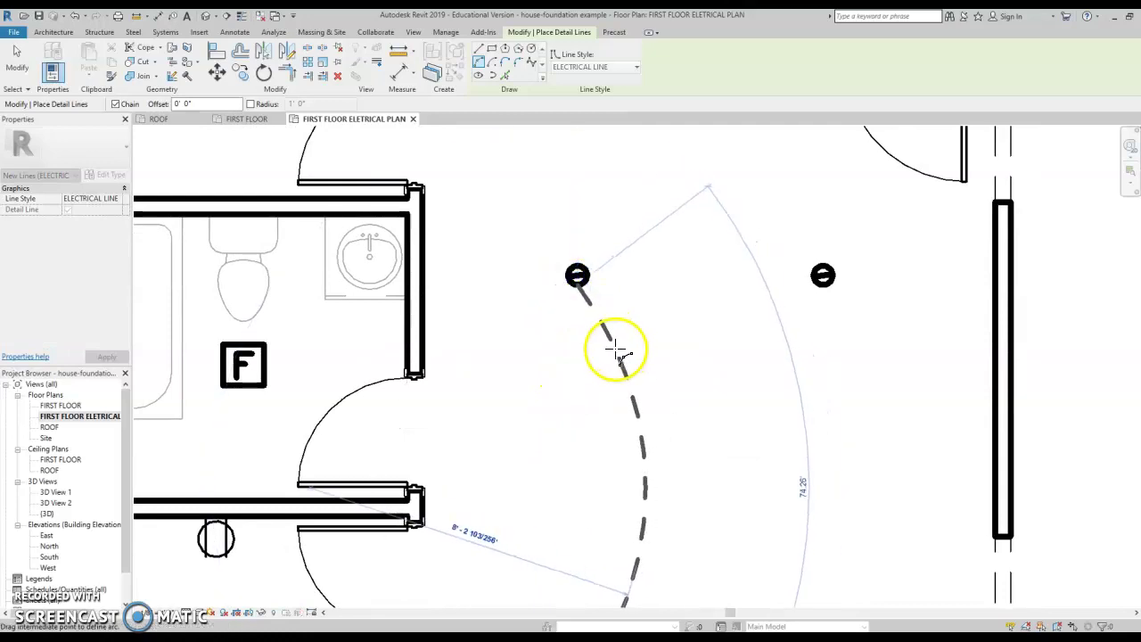
pyautogui.moveTo(671, 319); pyautogui.dragTo(593, 483, button='middle')
pyautogui.press('Escape')
pyautogui.press('Escape')
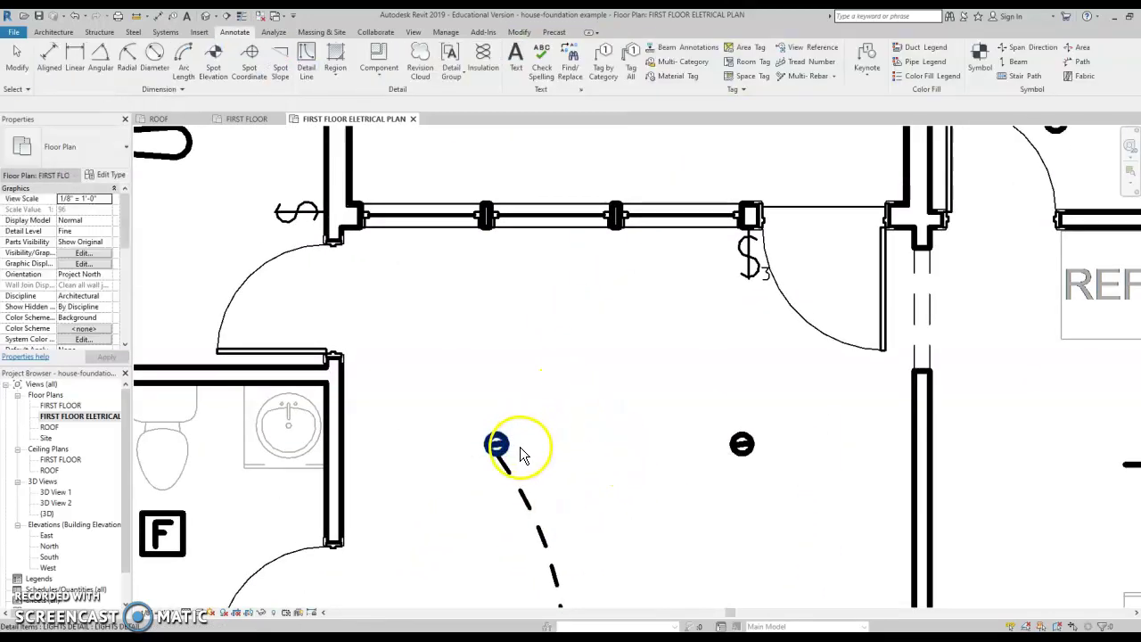
# Draw a straight line between the left and right lights with DL, then delete it
pyautogui.press('d')
pyautogui.press('l')
pyautogui.click(497, 443)
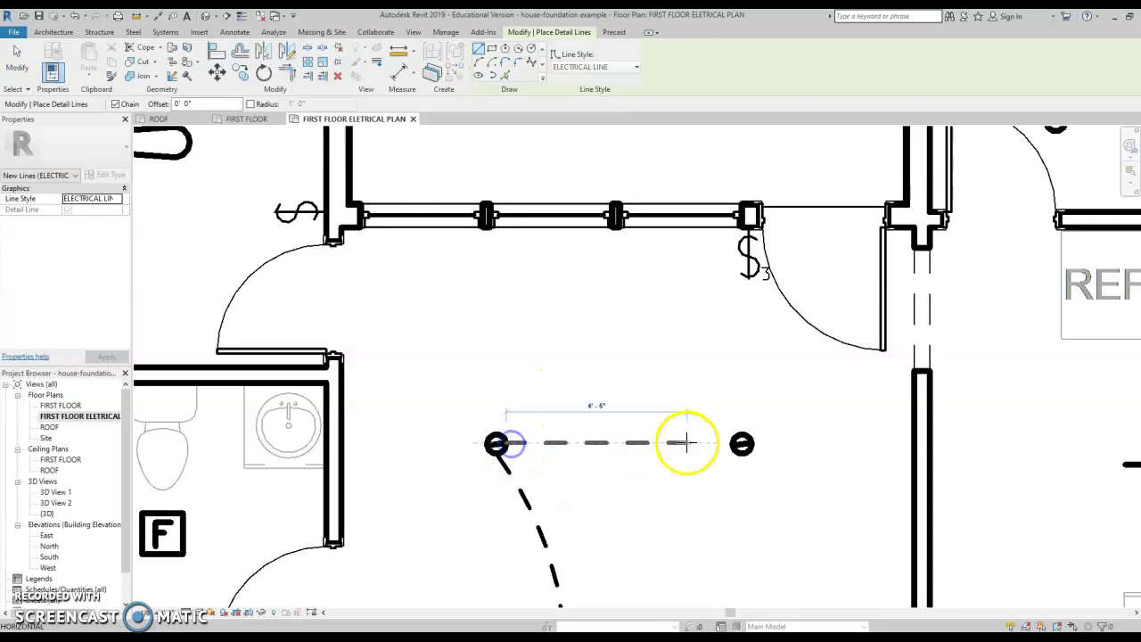
pyautogui.click(733, 443)
pyautogui.press('Escape')
pyautogui.press('Escape')
pyautogui.click(658, 443)
pyautogui.press('Delete')
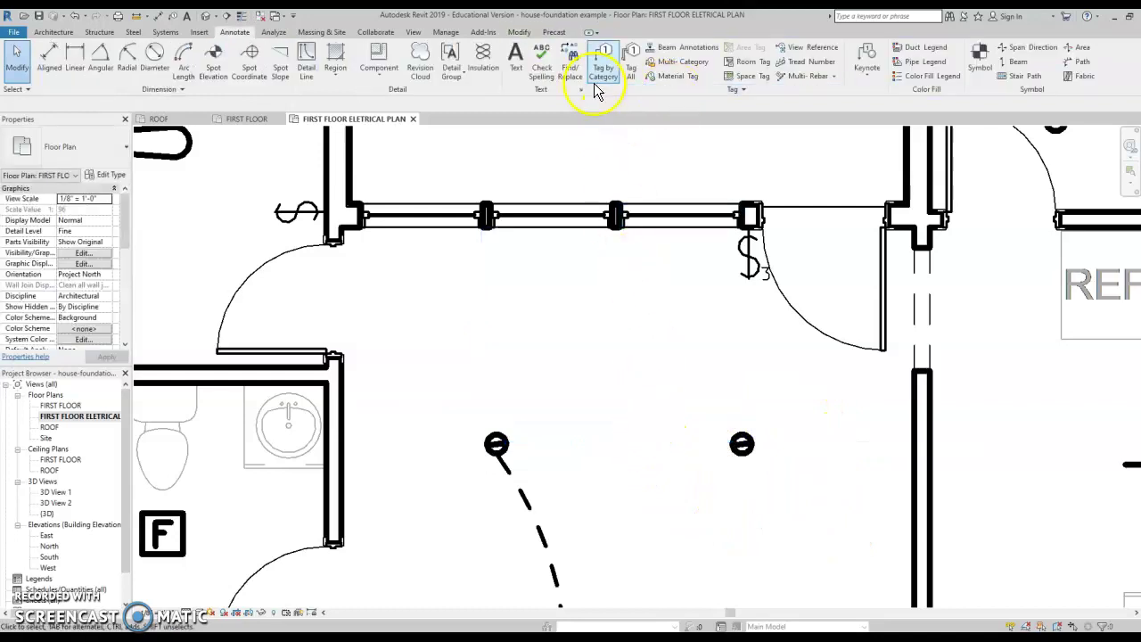
# Connect the left and right lights with a downward-bowed ELECTRICAL LINE arc
pyautogui.click(307, 59)
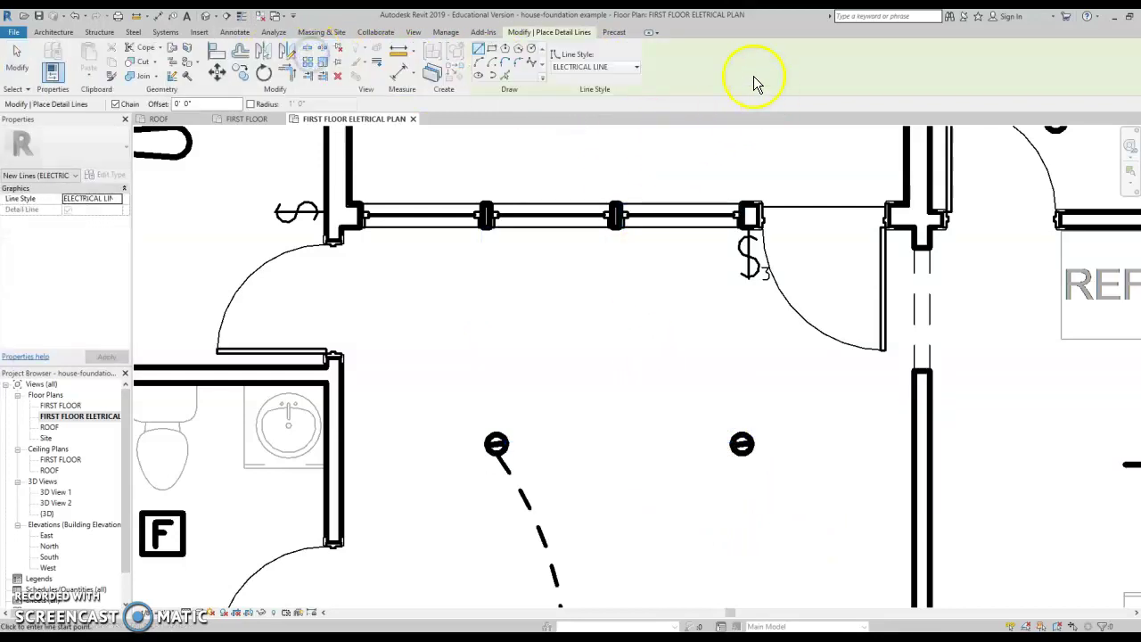
pyautogui.click(496, 443)
pyautogui.click(738, 443)
pyautogui.click(668, 474)
pyautogui.press('Escape')
pyautogui.press('Escape')
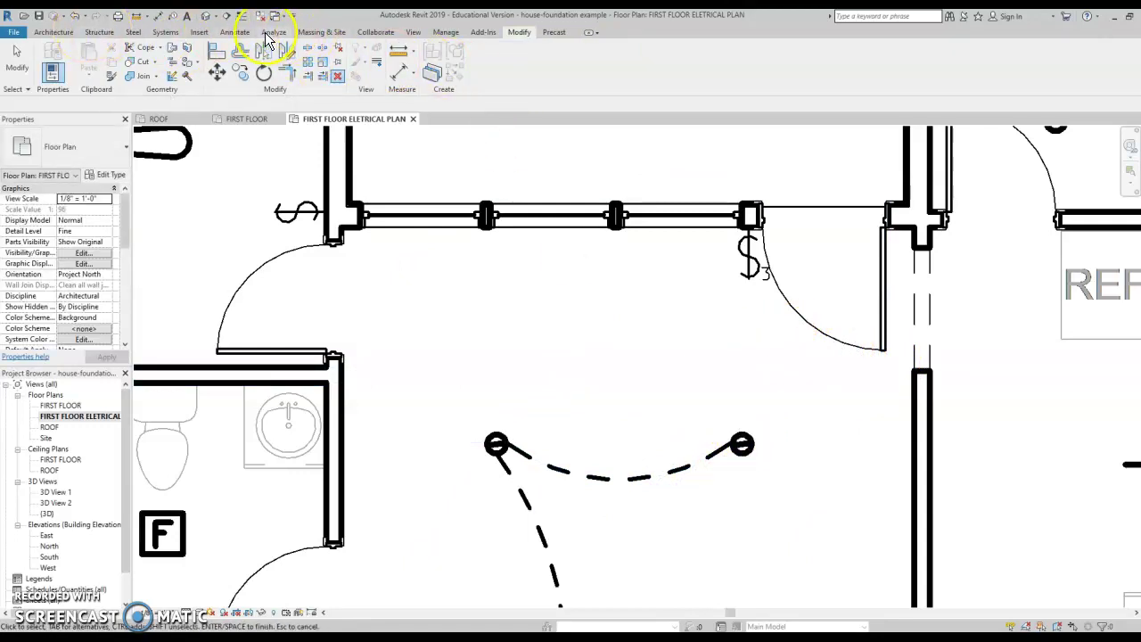
# Arc an ELECTRICAL LINE wire from the door switch to the upper light
pyautogui.click(235, 34)
pyautogui.click(308, 65)
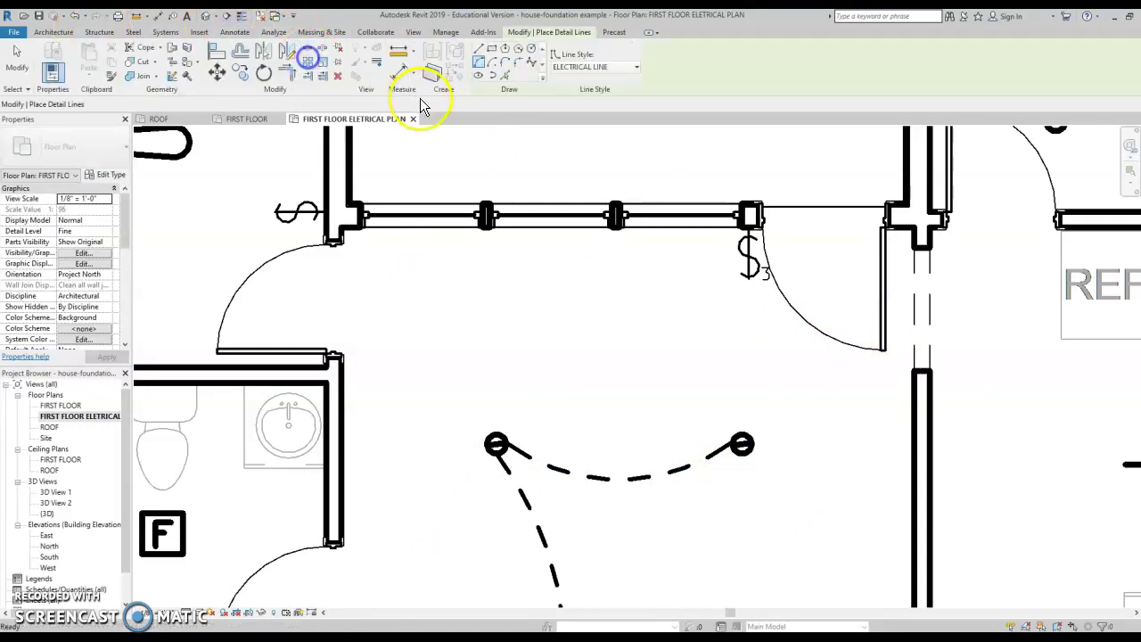
pyautogui.click(478, 64)
pyautogui.click(749, 281)
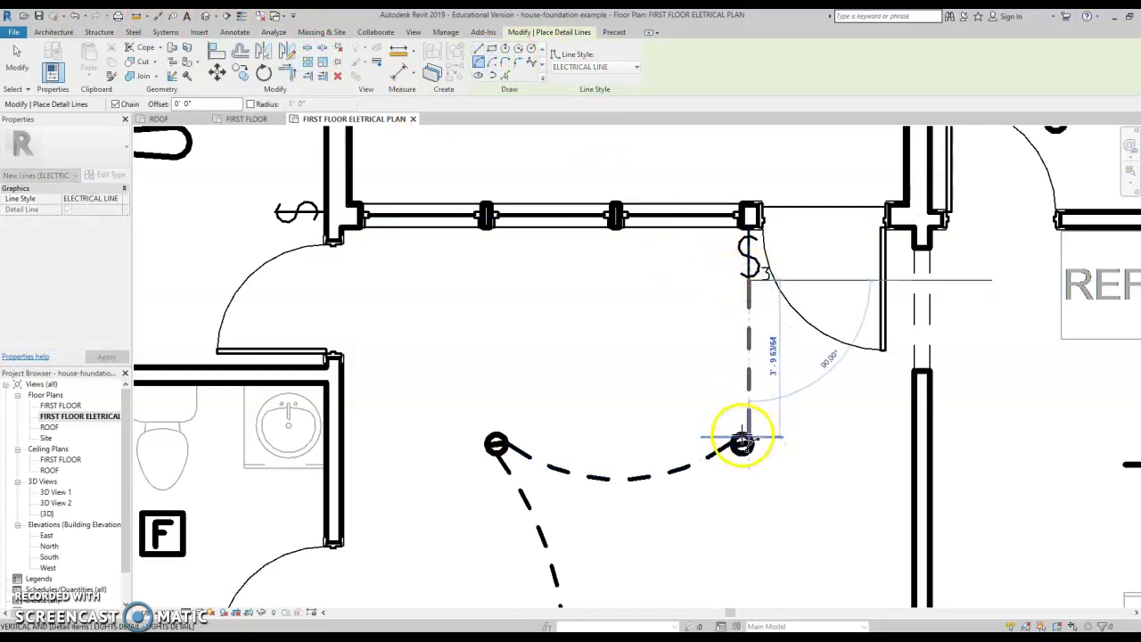
pyautogui.click(742, 440)
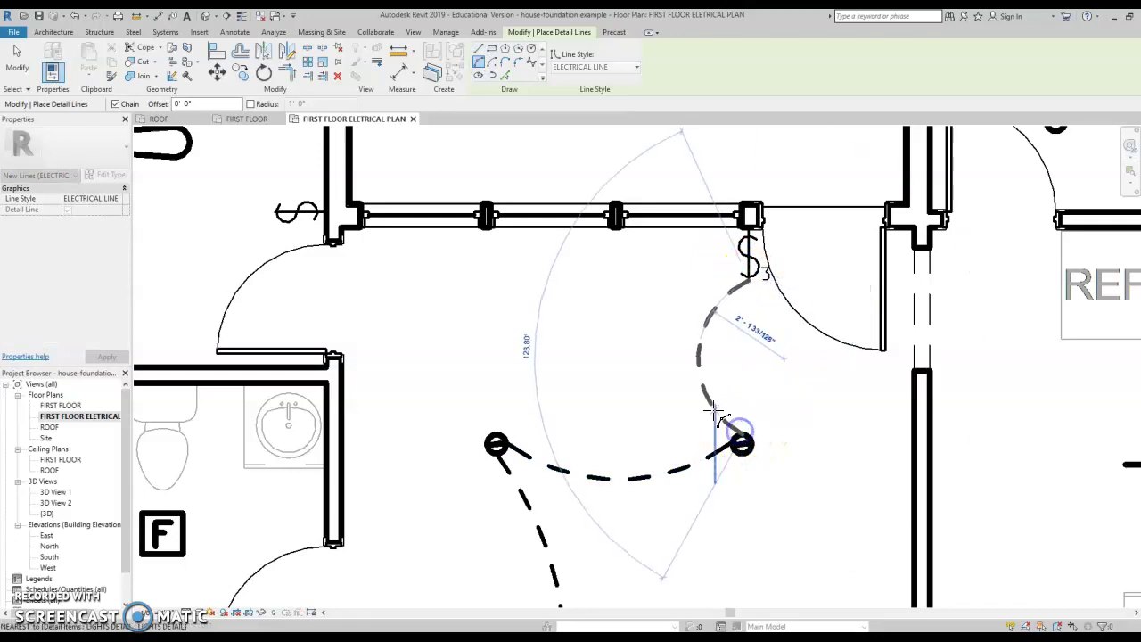
pyautogui.scroll(-3, 739, 419)
pyautogui.scroll(-2, 739, 382)
pyautogui.scroll(1, 841, 523)
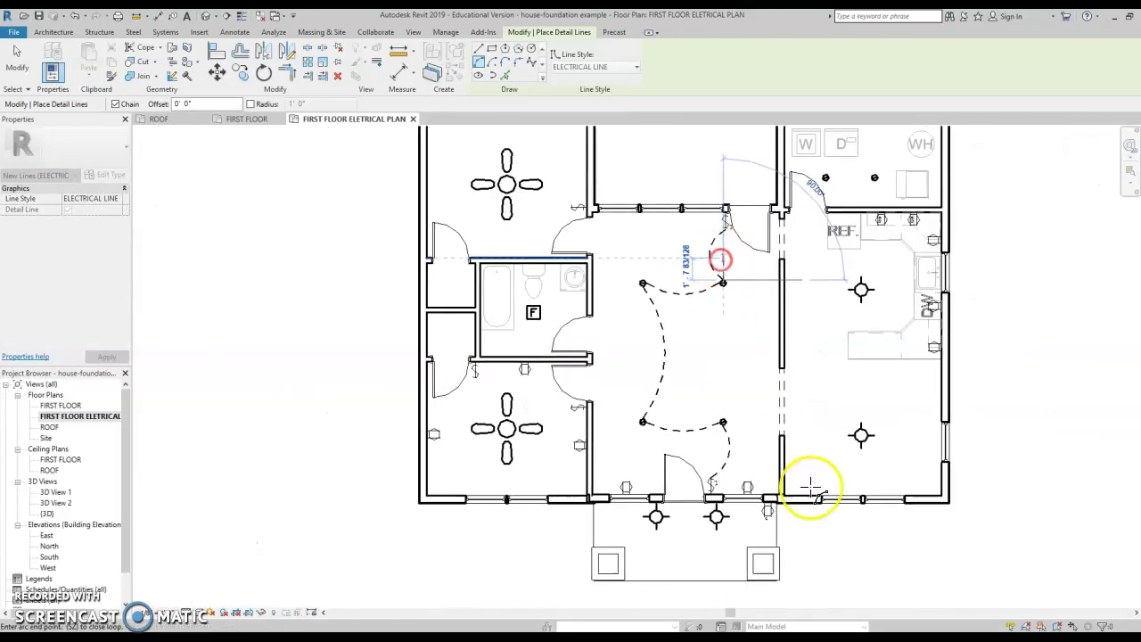
# Draw a dashed electrical arc from the upper-left bedroom's wall switch to its ceiling fan
pyautogui.press('Escape')
pyautogui.press('Escape')
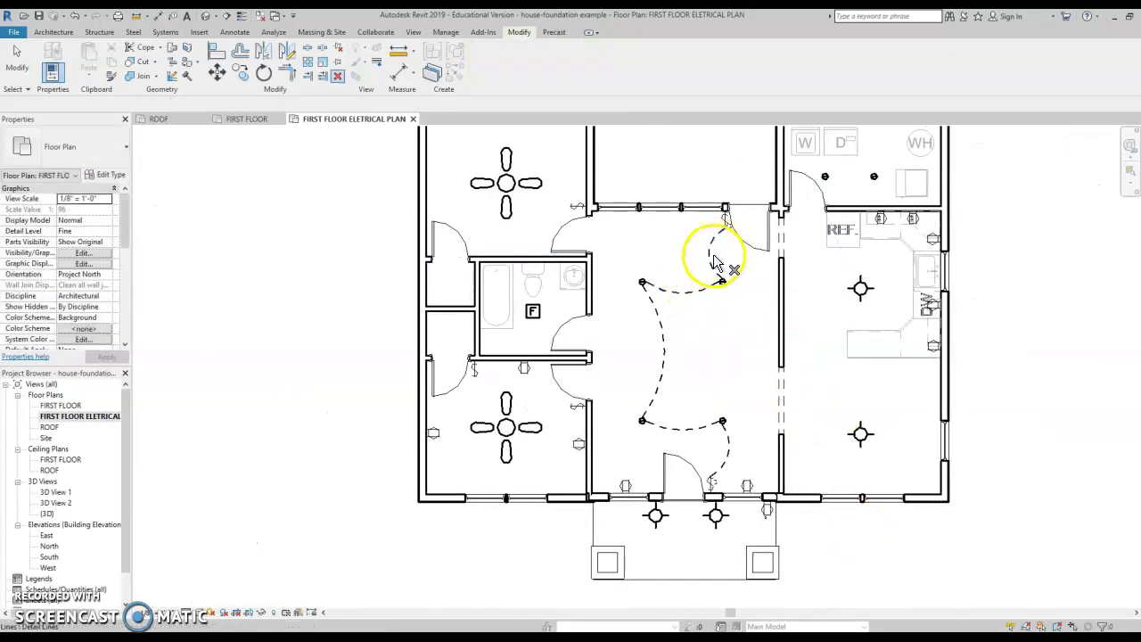
pyautogui.moveTo(667, 404); pyautogui.dragTo(725, 426, button='middle')
pyautogui.scroll(5, 657, 331)
pyautogui.click(71, 34)
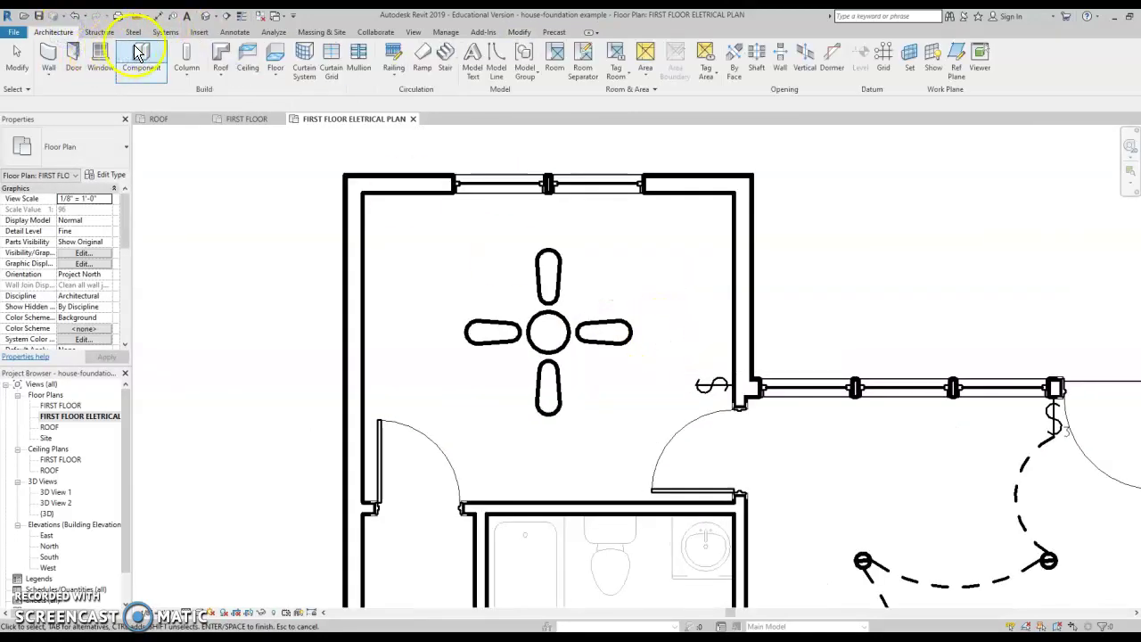
pyautogui.click(238, 38)
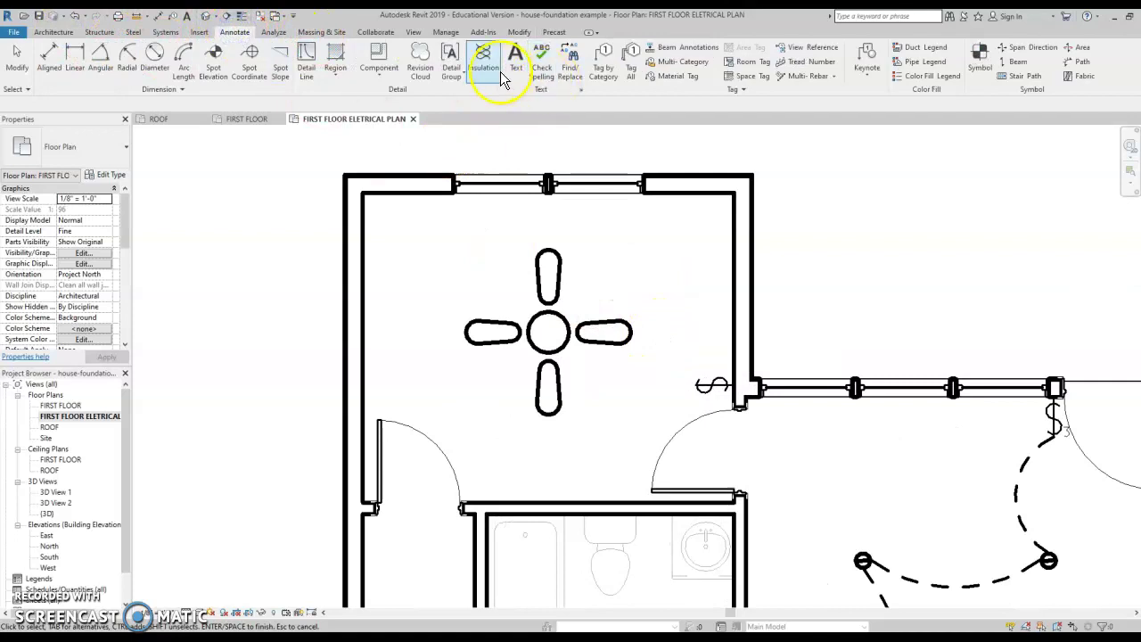
pyautogui.click(312, 62)
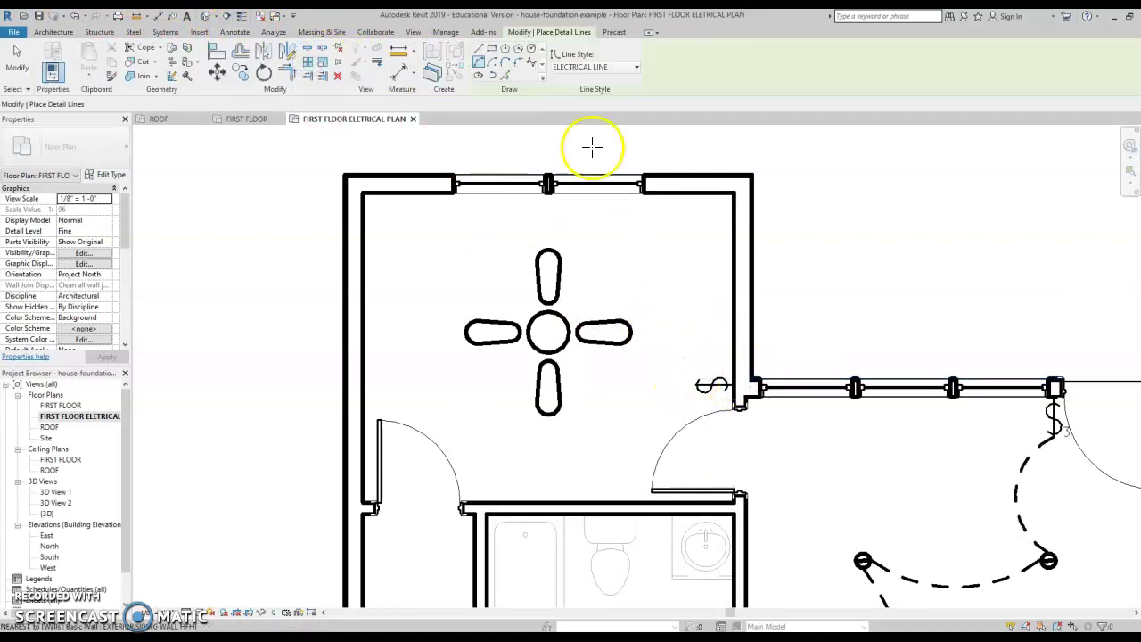
pyautogui.click(700, 385)
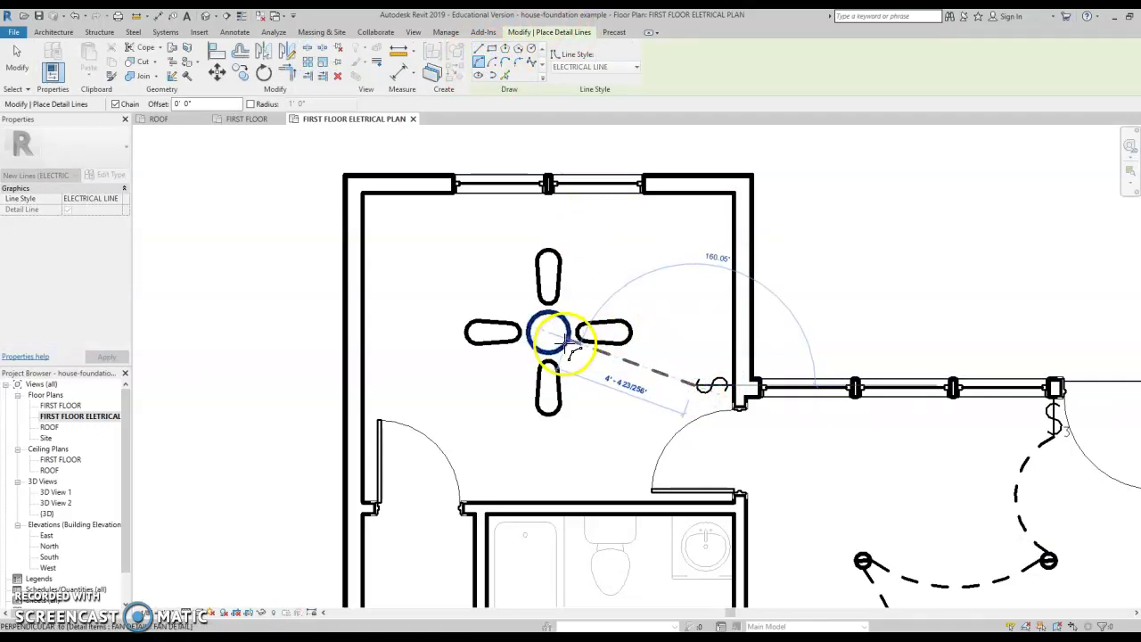
pyautogui.click(560, 345)
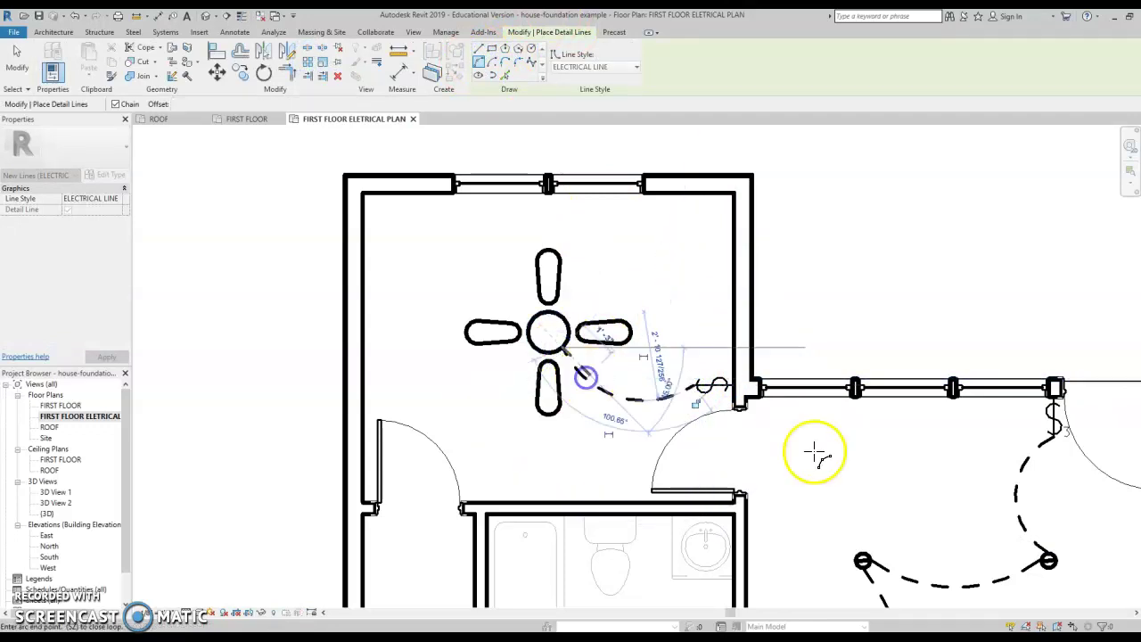
pyautogui.click(627, 366)
# Zoom and pan the plan to review the new switch-to-fan arc
pyautogui.scroll(-3, 713, 392)
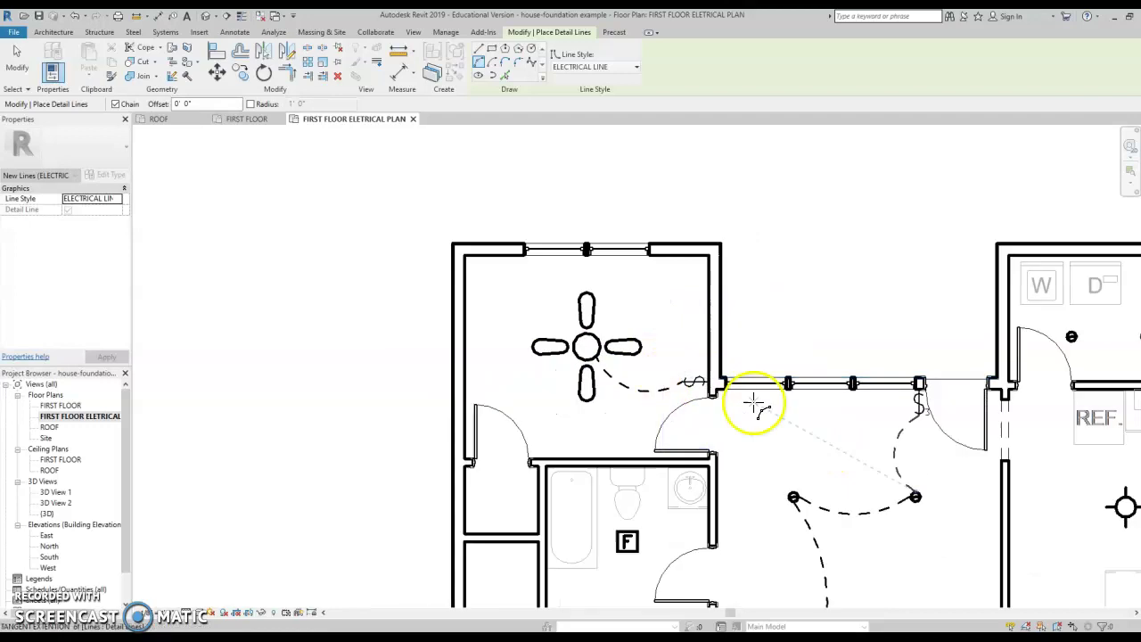
pyautogui.scroll(-1, 678, 357)
pyautogui.scroll(-2, 588, 355)
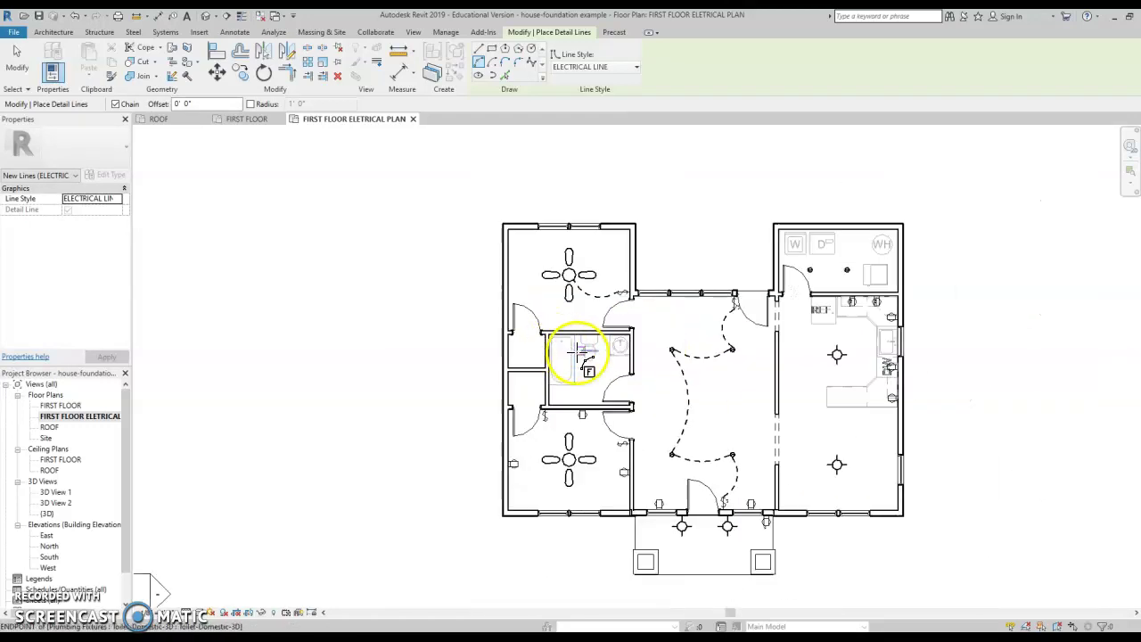
pyautogui.scroll(-1, 613, 386)
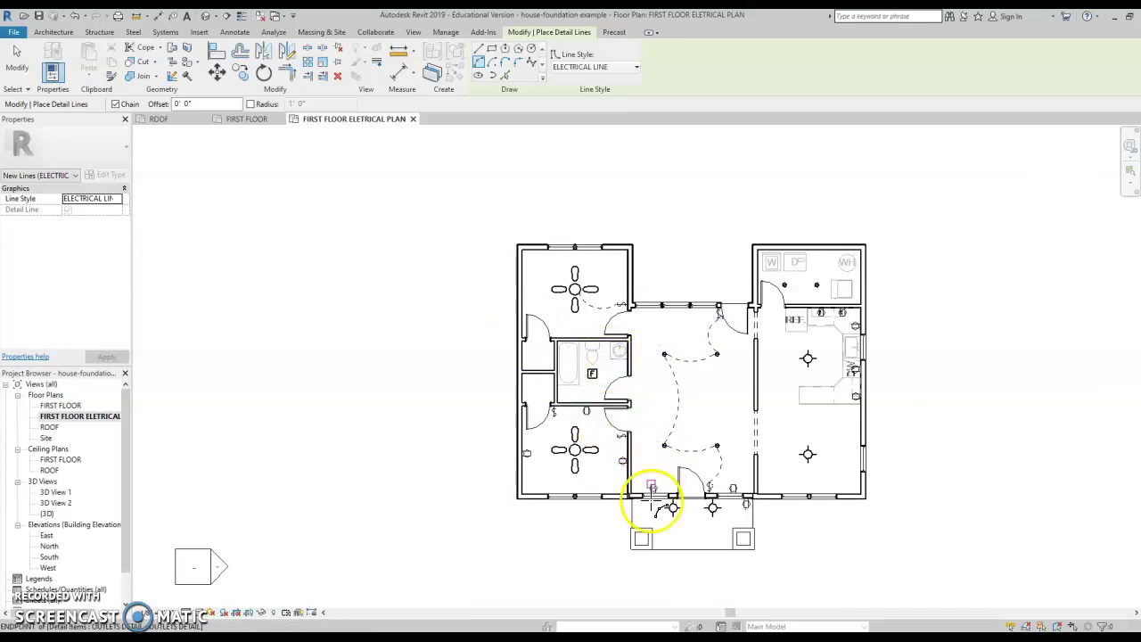
pyautogui.scroll(5, 687, 532)
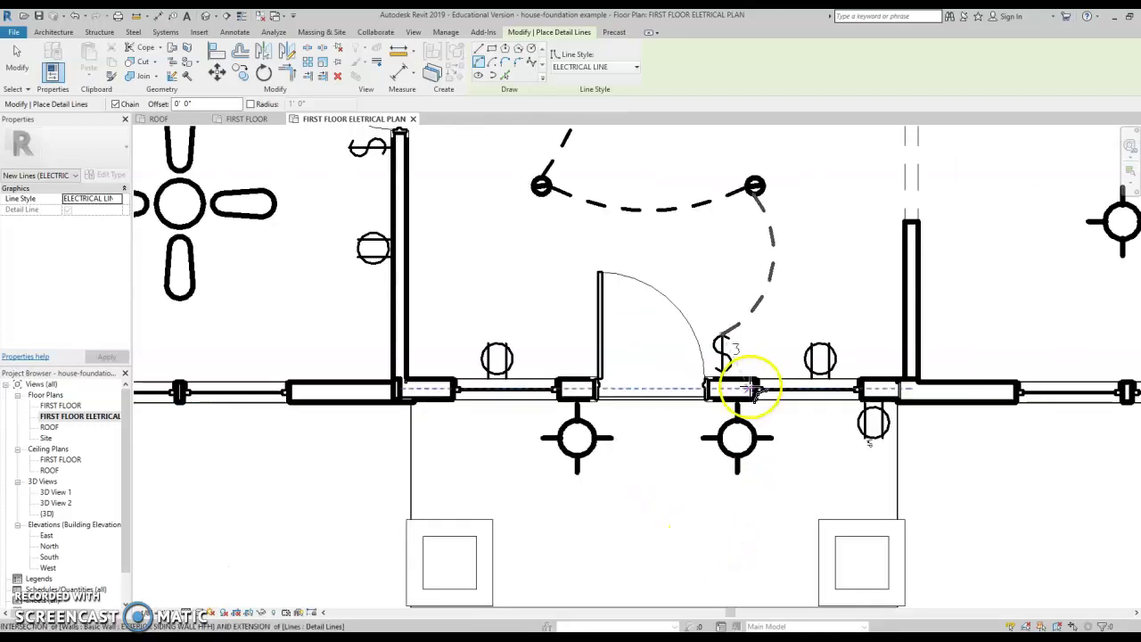
pyautogui.scroll(-3, 713, 473)
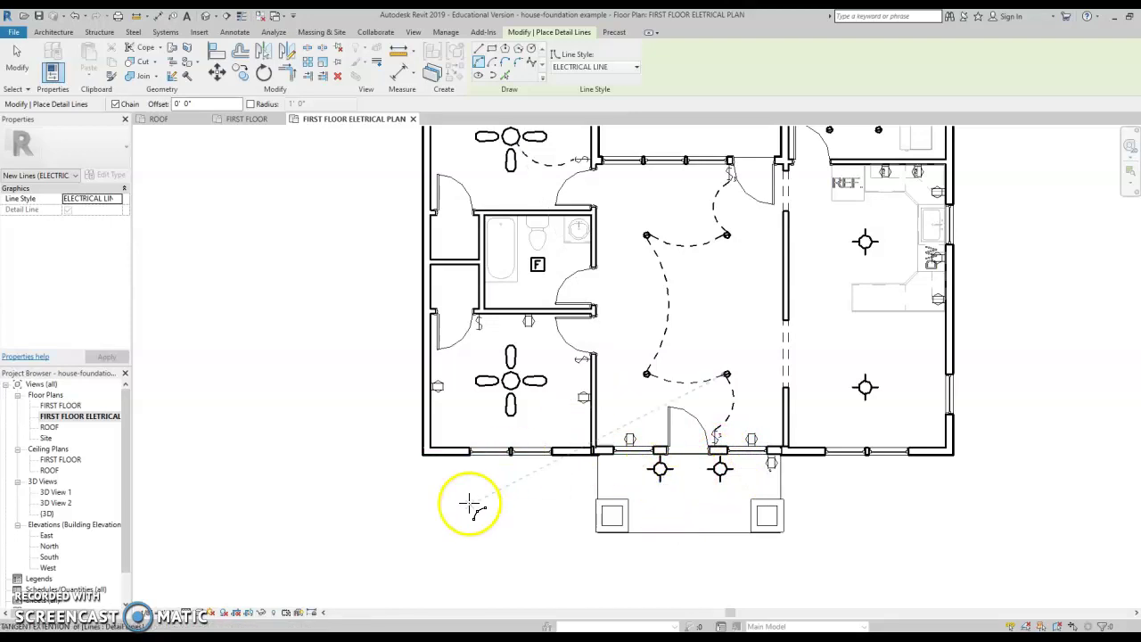
pyautogui.moveTo(700, 323); pyautogui.dragTo(642, 379, button='middle')
pyautogui.scroll(-1, 642, 379)
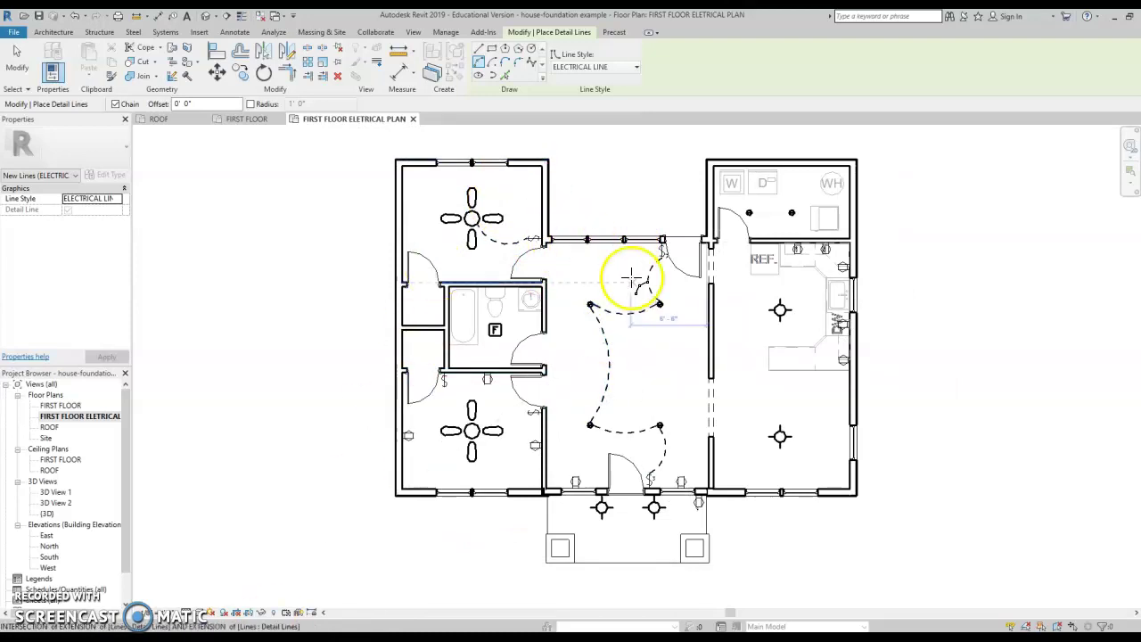
pyautogui.press('Escape')
pyautogui.scroll(-1, 676, 344)
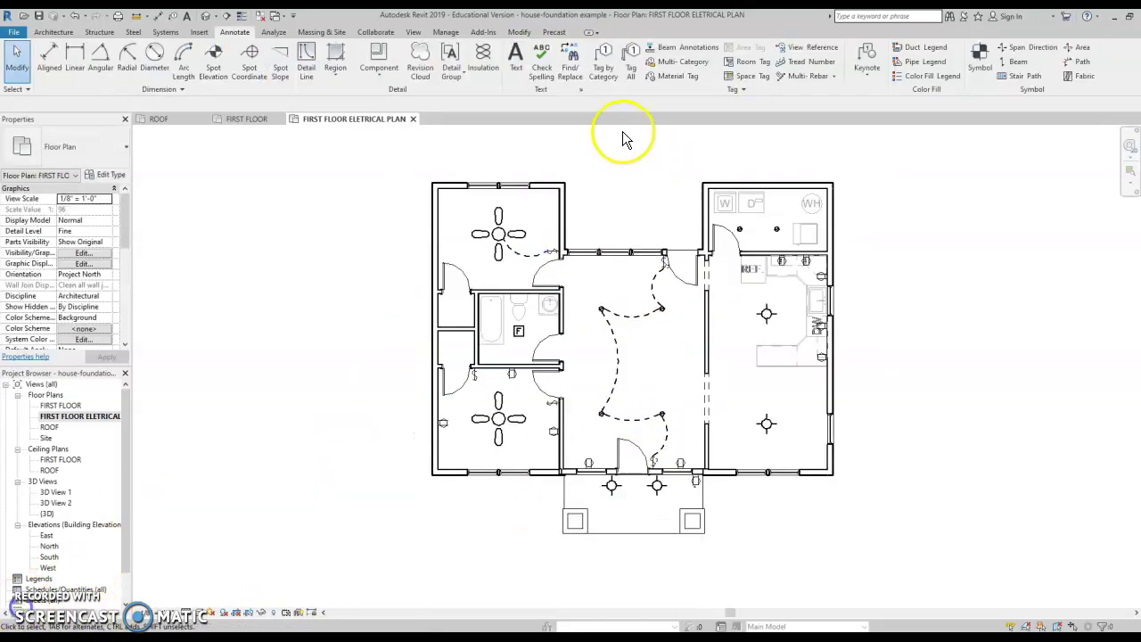
pyautogui.click(338, 77)
pyautogui.click(359, 94)
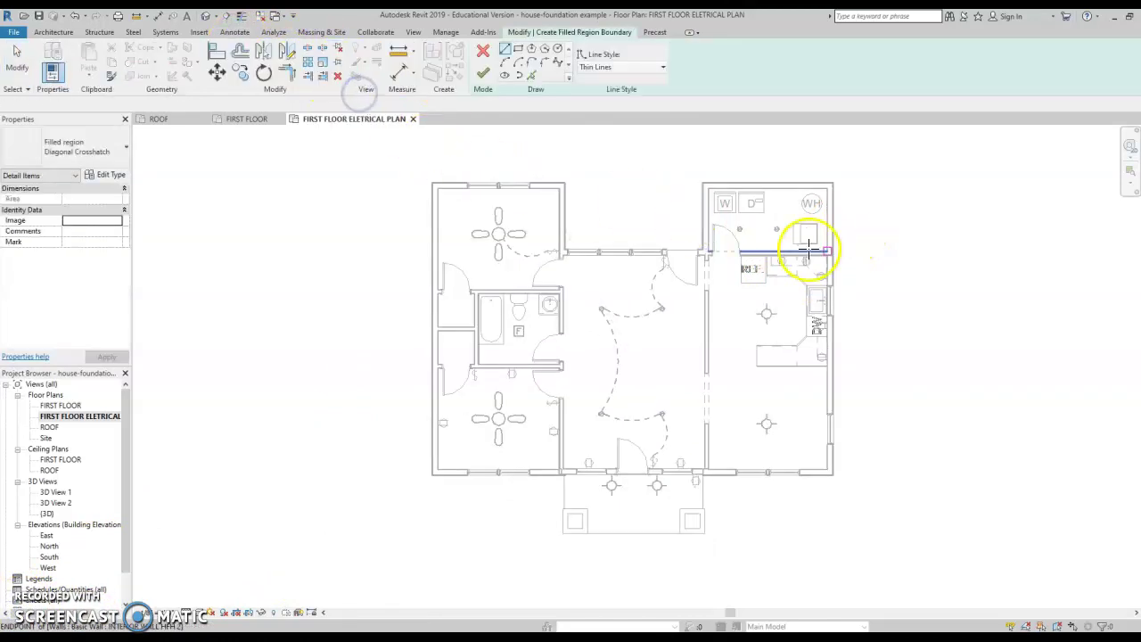
pyautogui.scroll(3, 854, 256)
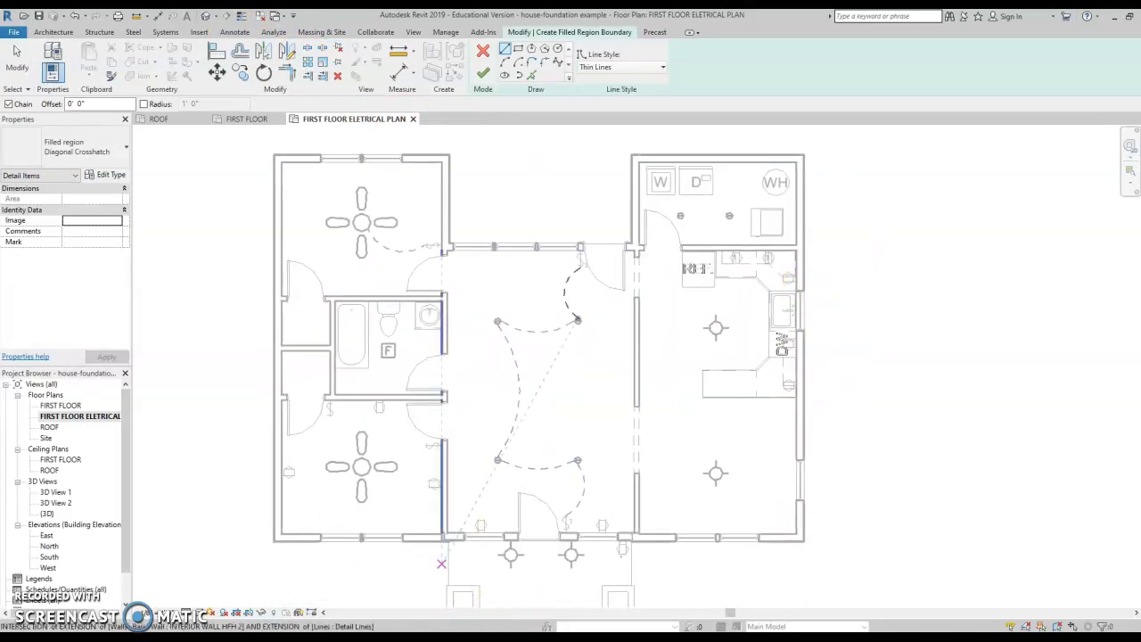
pyautogui.moveTo(554, 599)
pyautogui.click(669, 588)
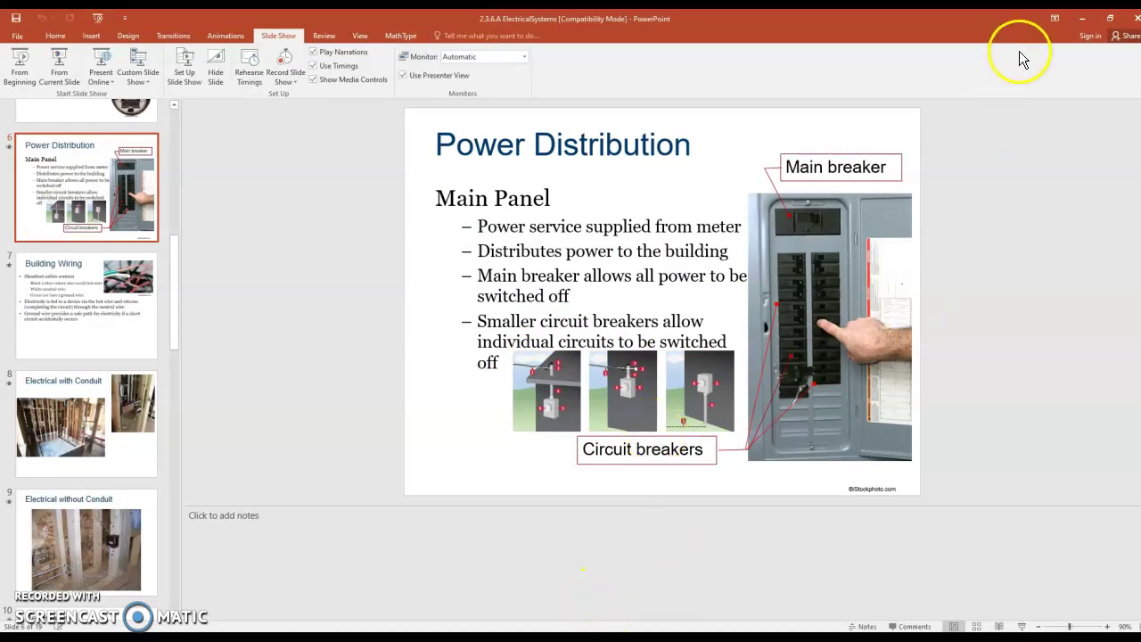
pyautogui.click(1081, 23)
# Sketch a 1'-8" wide rectangle against the laundry room's top wall near WH and finish the region
pyautogui.scroll(4, 764, 161)
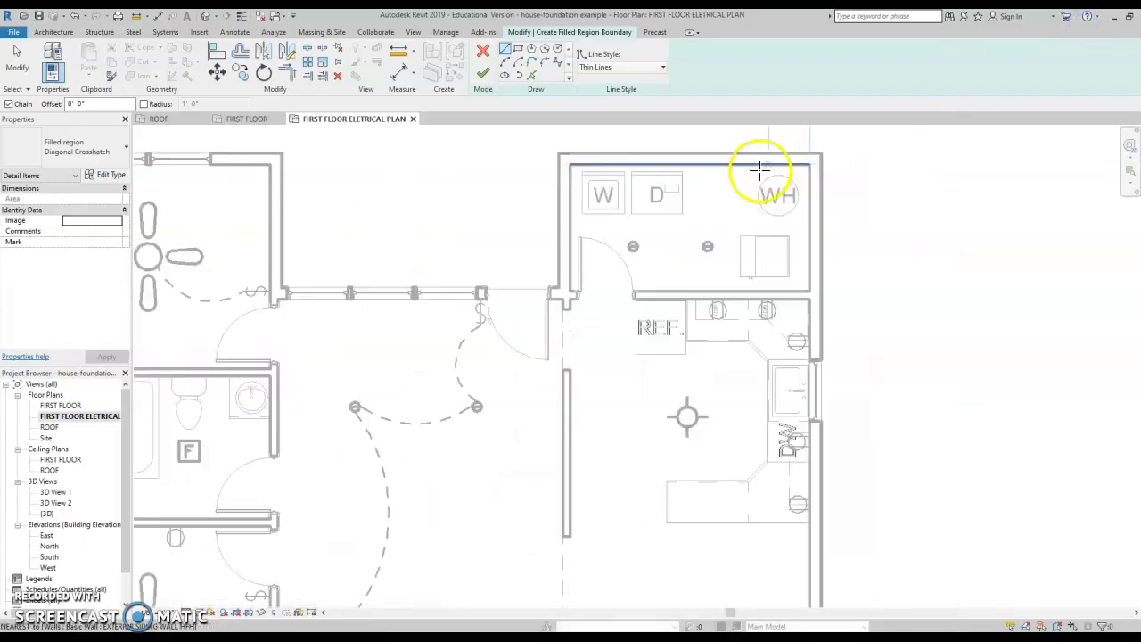
pyautogui.moveTo(733, 248); pyautogui.dragTo(718, 331, button='middle')
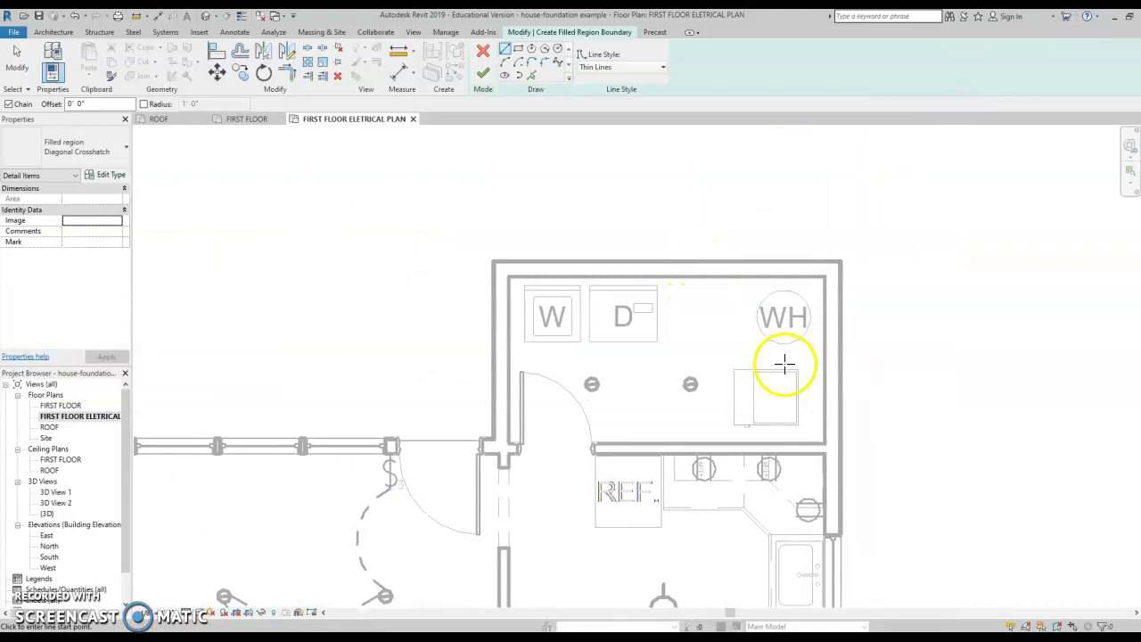
pyautogui.scroll(2, 737, 299)
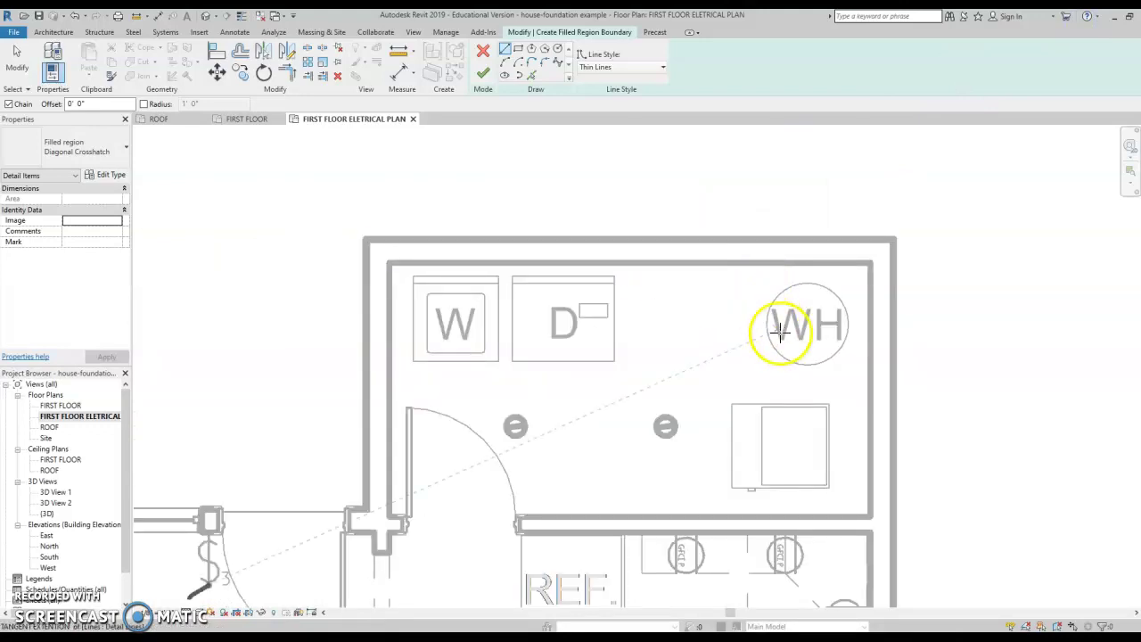
pyautogui.scroll(1, 688, 292)
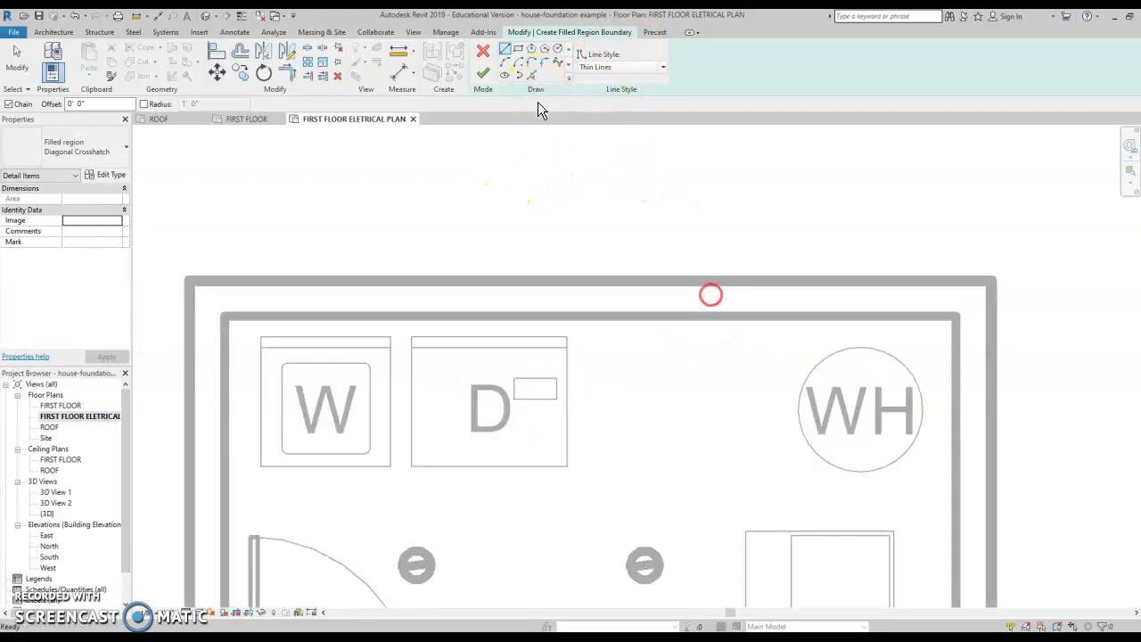
pyautogui.click(524, 52)
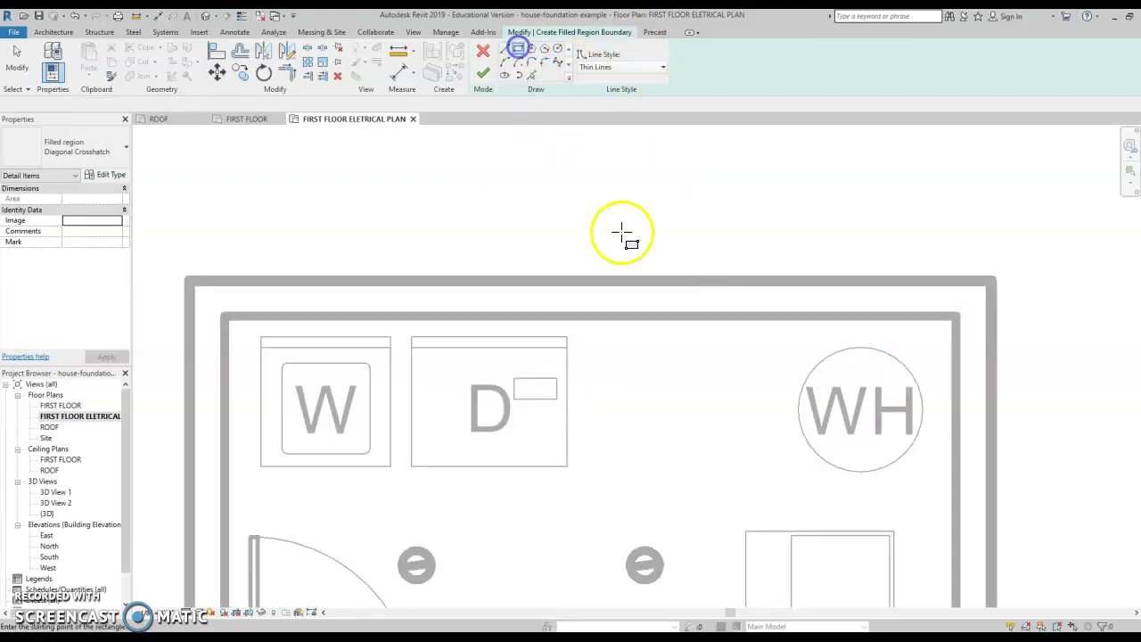
pyautogui.click(597, 318)
pyautogui.scroll(-2, 705, 352)
pyautogui.moveTo(706, 351); pyautogui.dragTo(739, 402, button='middle')
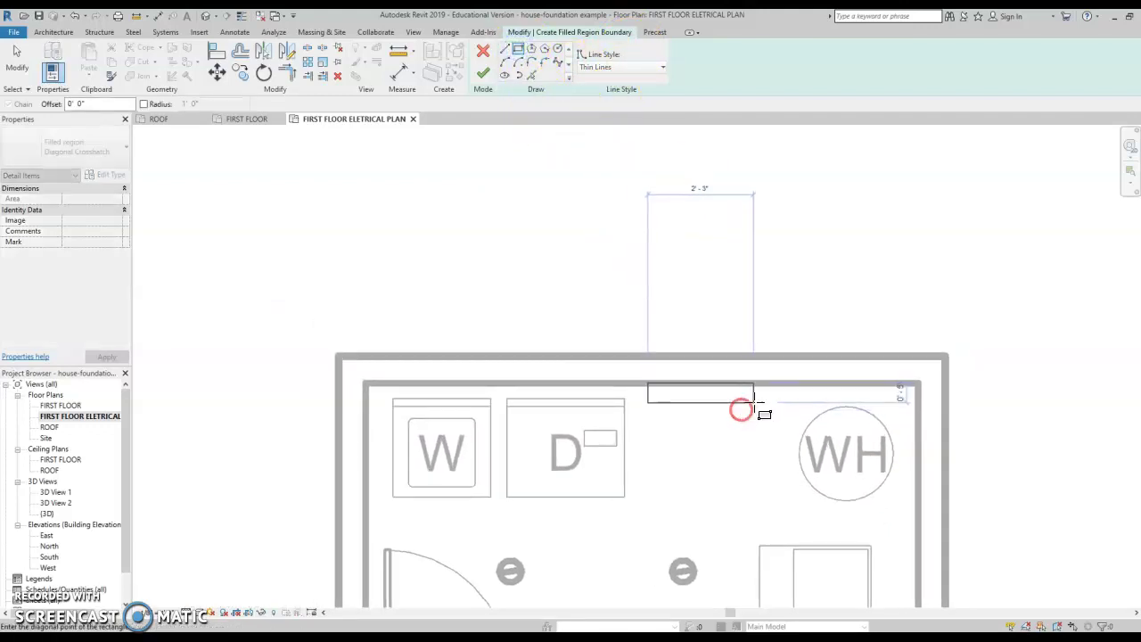
pyautogui.click(724, 398)
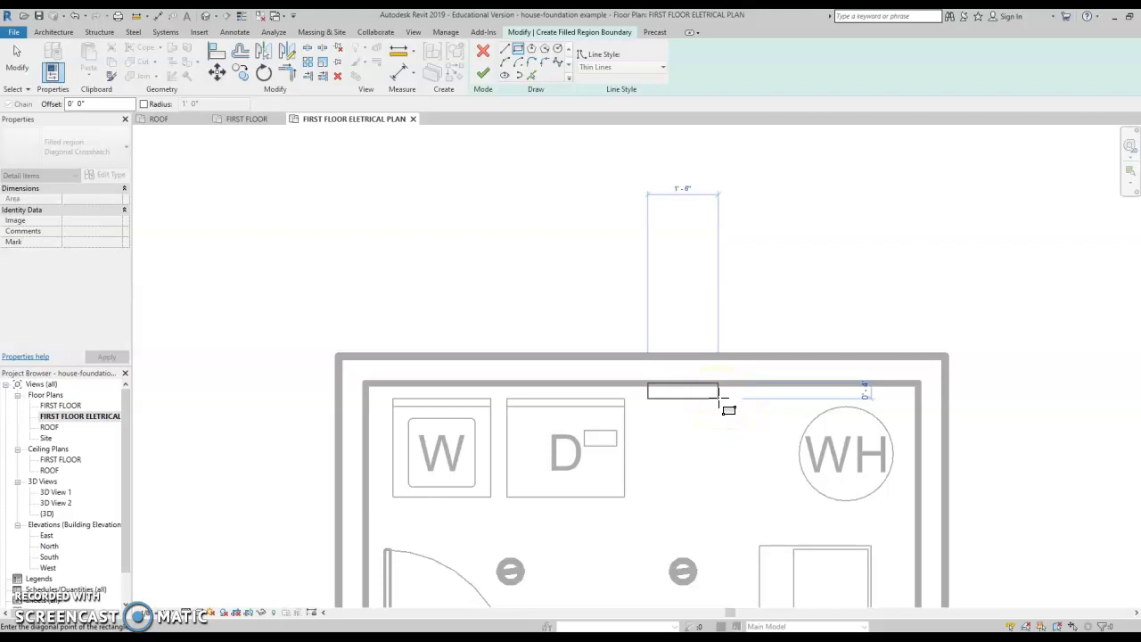
pyautogui.click(721, 397)
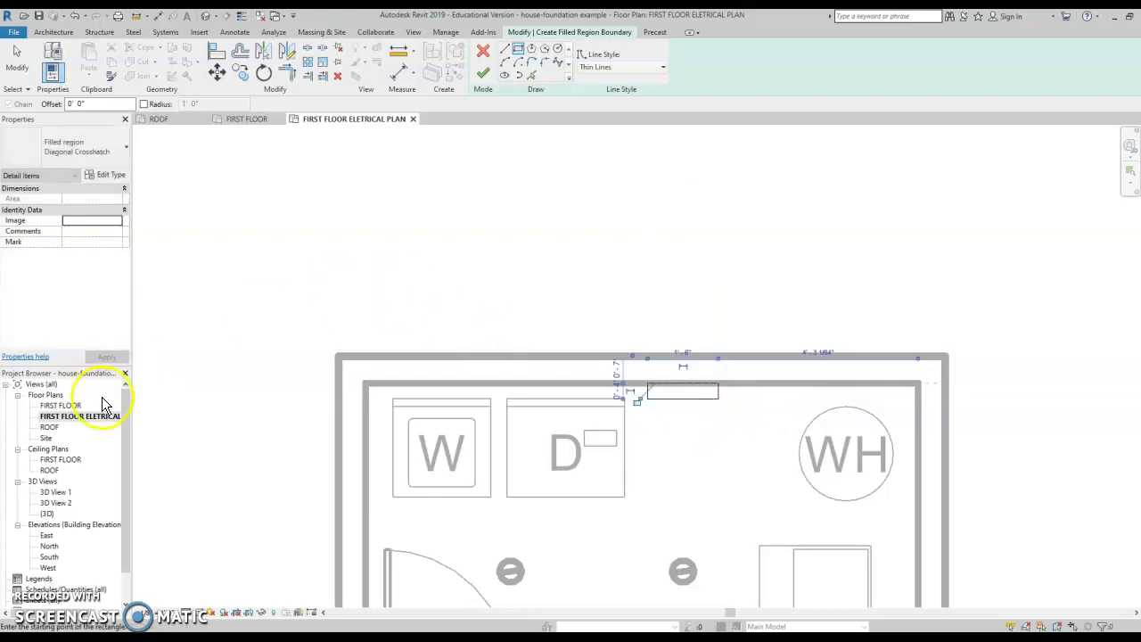
pyautogui.click(480, 77)
# Select the new Diagonal Crosshatch fuse panel region to check it, then clear the selection
pyautogui.click(726, 454)
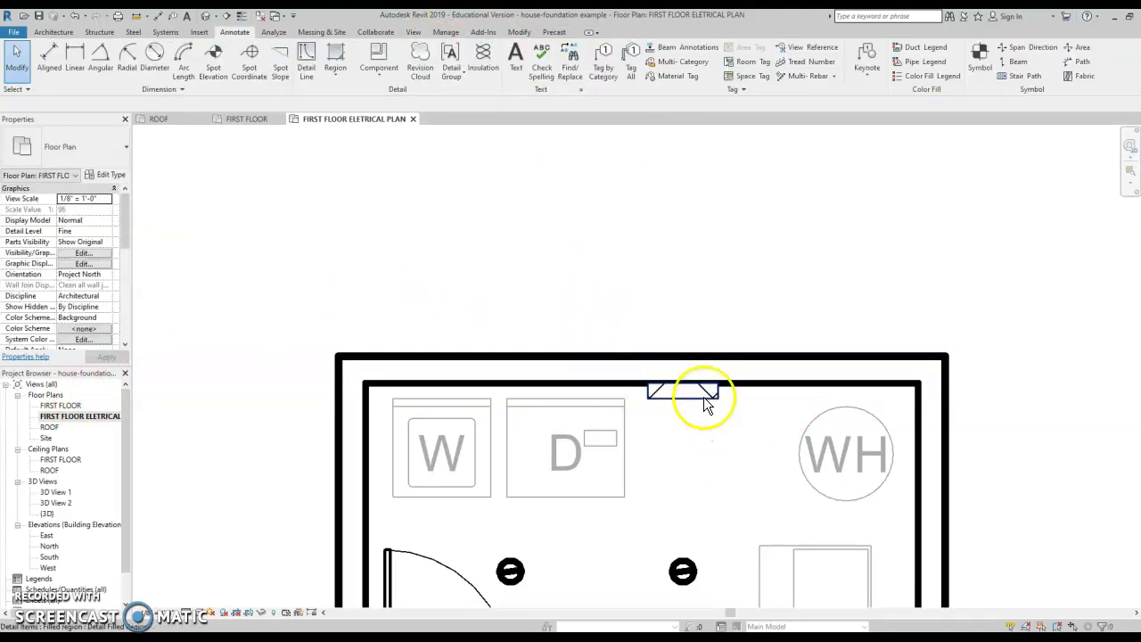
pyautogui.scroll(-2, 705, 405)
pyautogui.scroll(3, 690, 419)
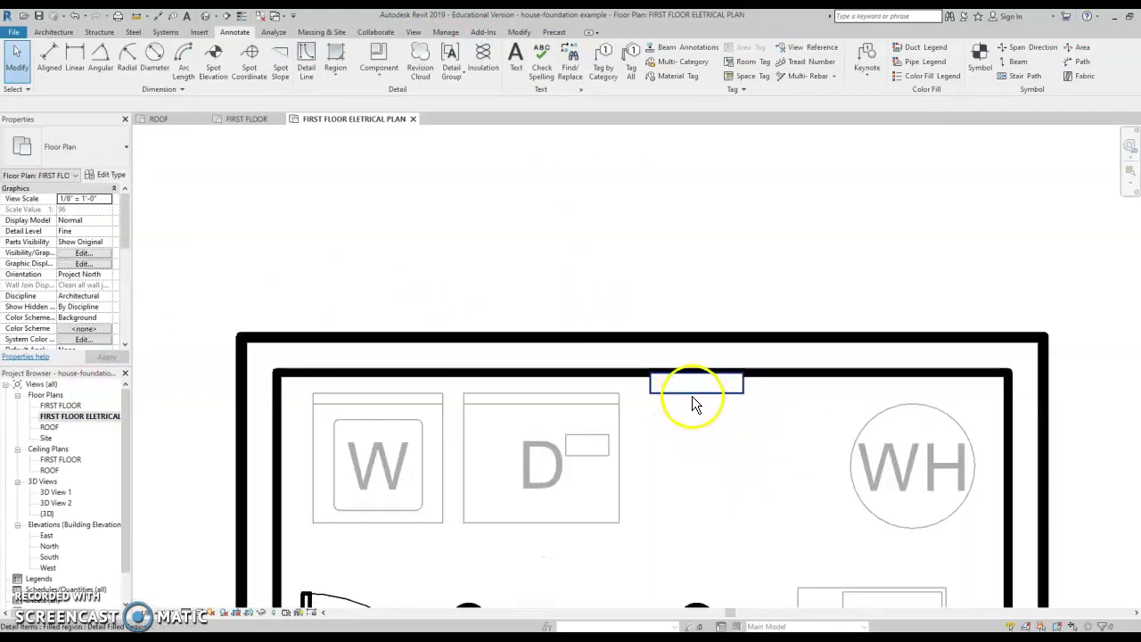
pyautogui.click(700, 395)
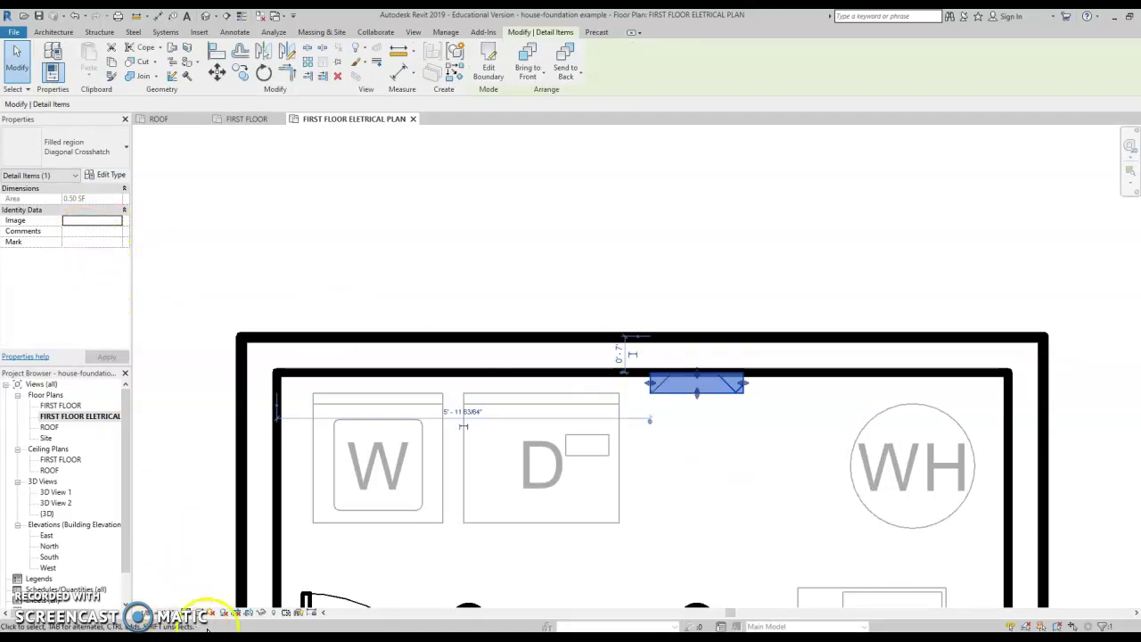
pyautogui.press('Escape')
pyautogui.scroll(1, 749, 408)
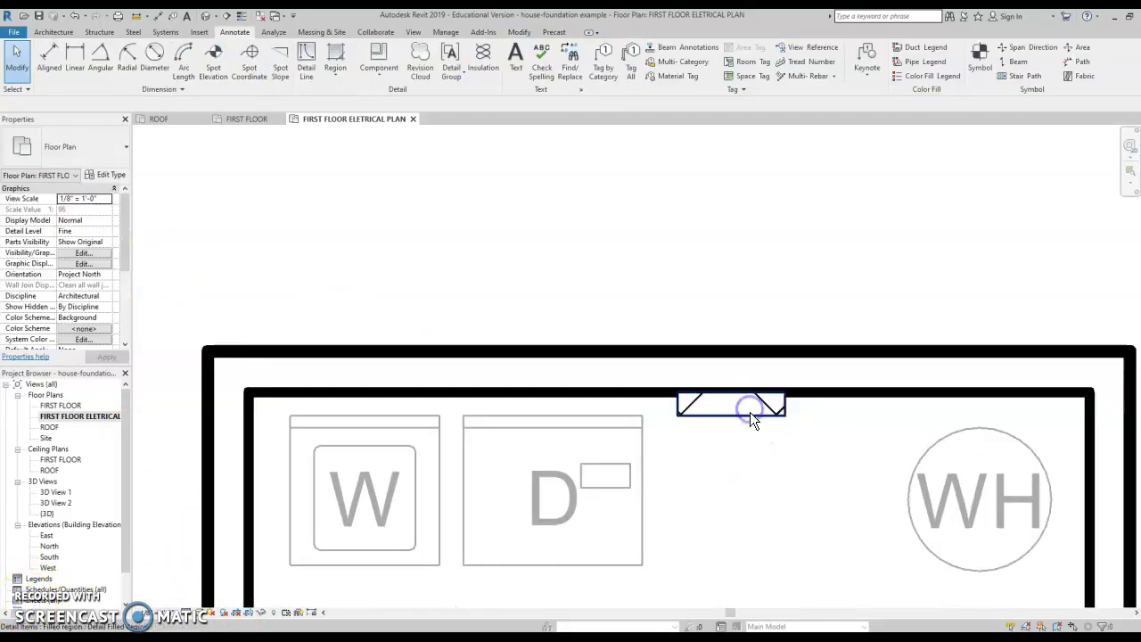
pyautogui.click(750, 412)
pyautogui.scroll(-5, 739, 509)
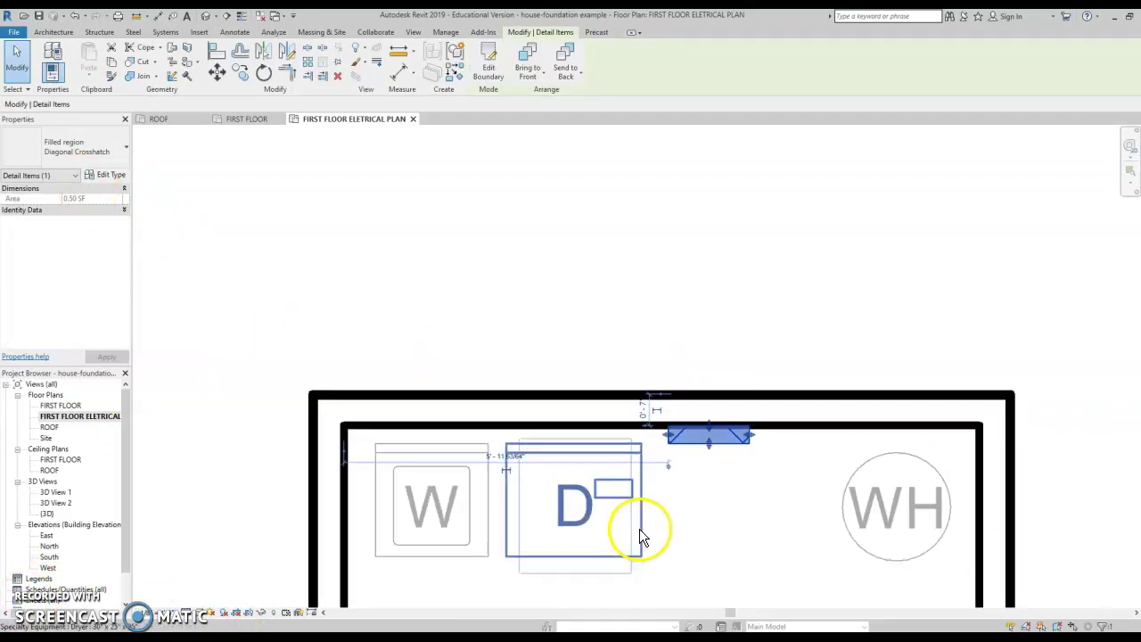
pyautogui.press('Escape')
# Pan and zoom the plan upward to show more rooms
pyautogui.moveTo(745, 533)
pyautogui.mouseDown(button='middle')
pyautogui.moveTo(739, 478)
pyautogui.moveTo(764, 461)
pyautogui.moveTo(791, 288)
pyautogui.mouseUp(button='middle')
pyautogui.scroll(-2, 791, 288)
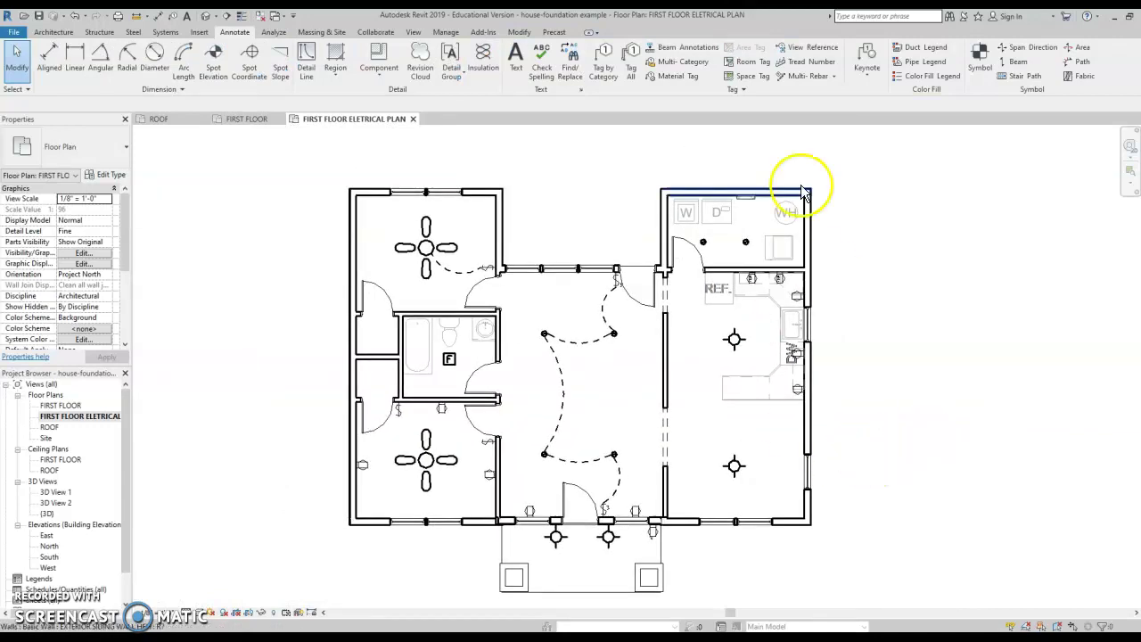
pyautogui.scroll(3, 754, 211)
pyautogui.scroll(-2, 810, 255)
pyautogui.moveTo(909, 304); pyautogui.dragTo(912, 244, button='middle')
pyautogui.scroll(-2, 912, 245)
pyautogui.scroll(1, 847, 303)
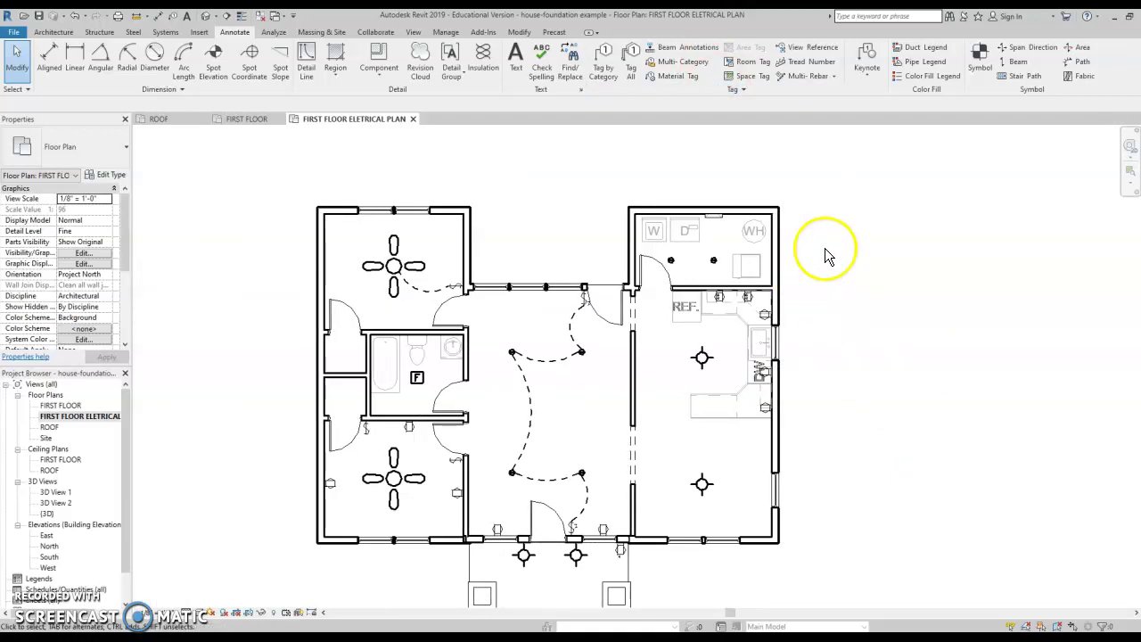
pyautogui.scroll(2, 894, 263)
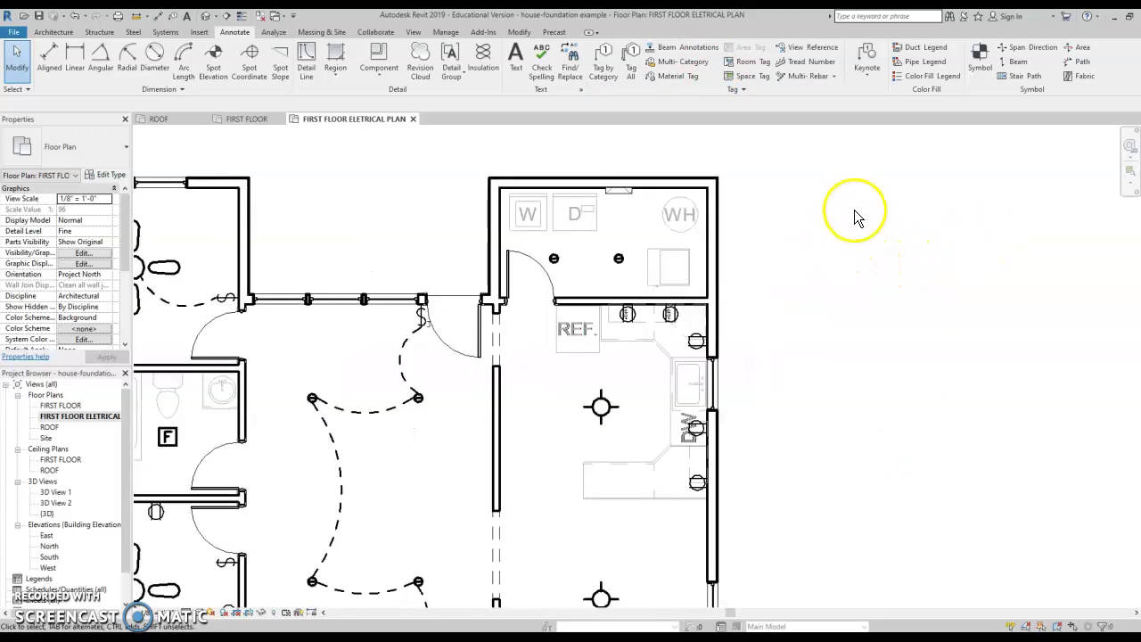
pyautogui.scroll(2, 584, 187)
# Copy the fuse panel filled region to a spot outside the house on the right
pyautogui.click(633, 197)
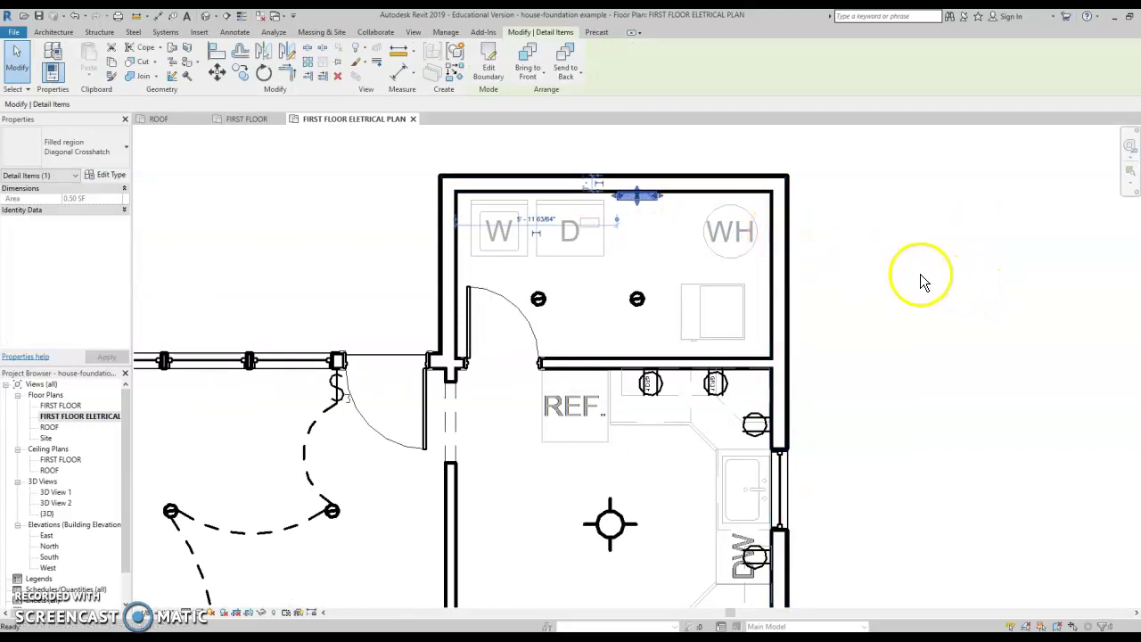
pyautogui.press('m')
pyautogui.press('v')
pyautogui.click(789, 237)
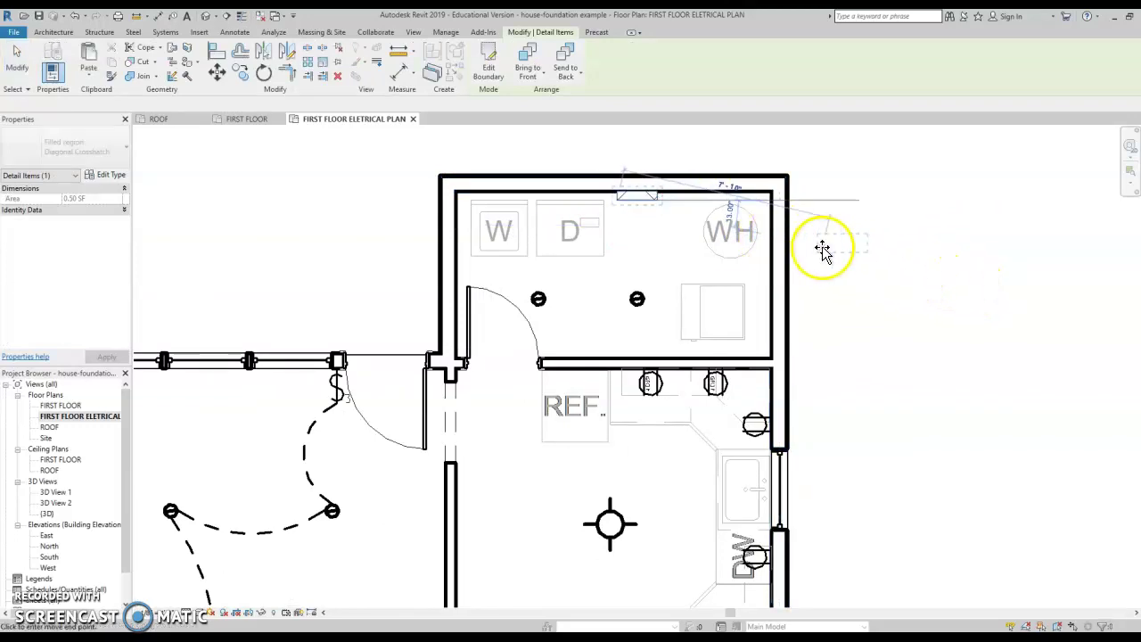
pyautogui.click(854, 275)
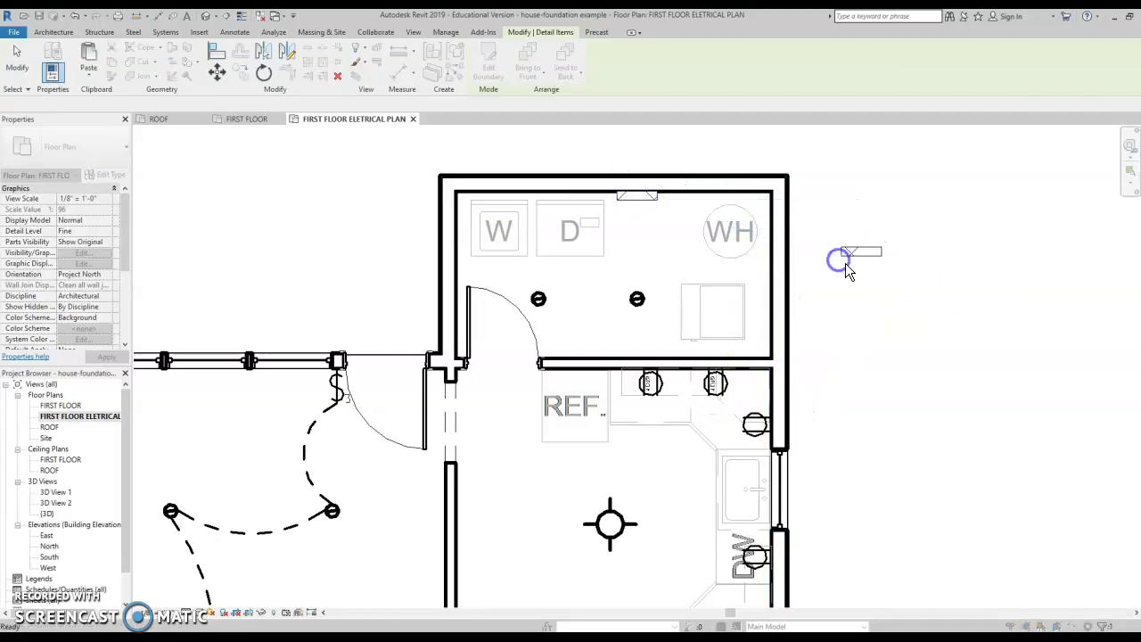
pyautogui.hotkey('ctrl', 'v')
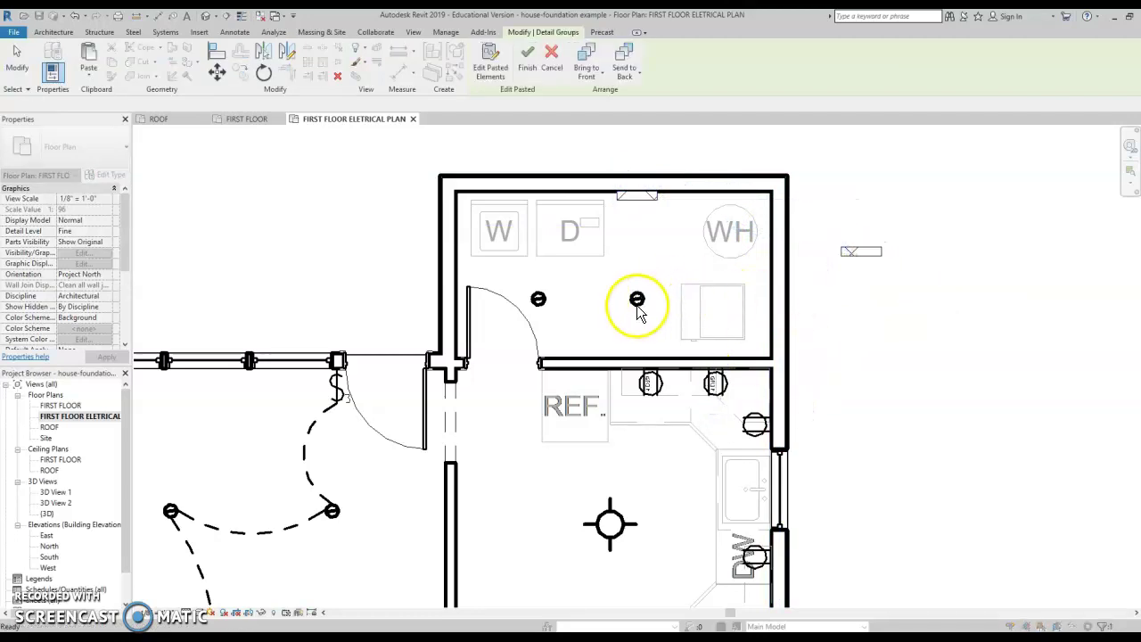
# Copy a recessed light symbol outside and position it just below the panel copy
pyautogui.click(642, 308)
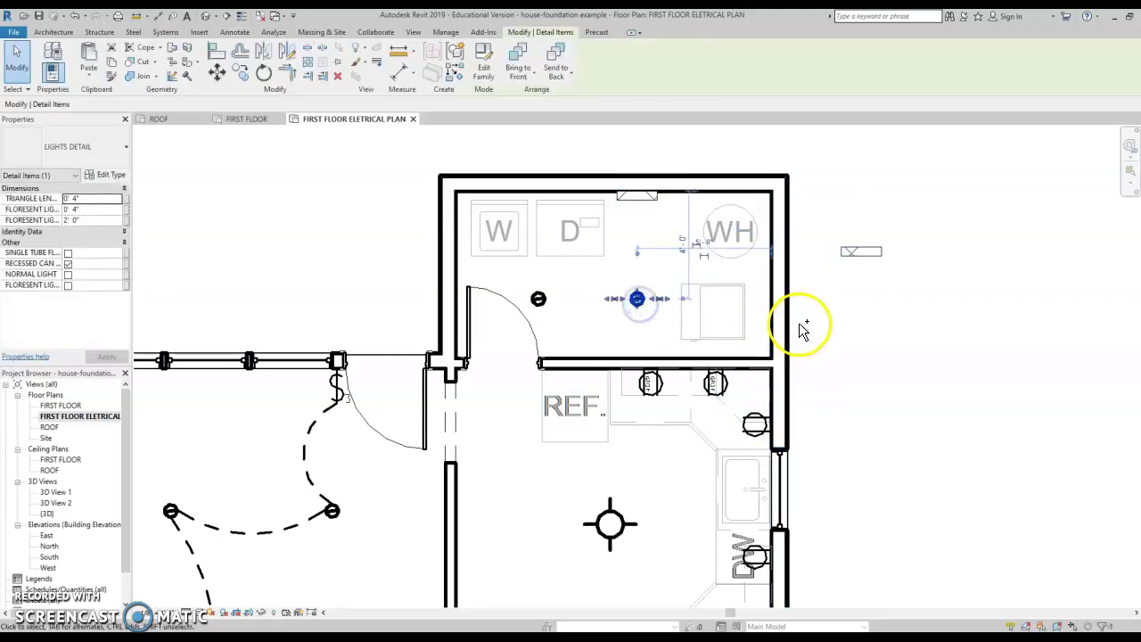
pyautogui.hotkey('ctrl', 'v')
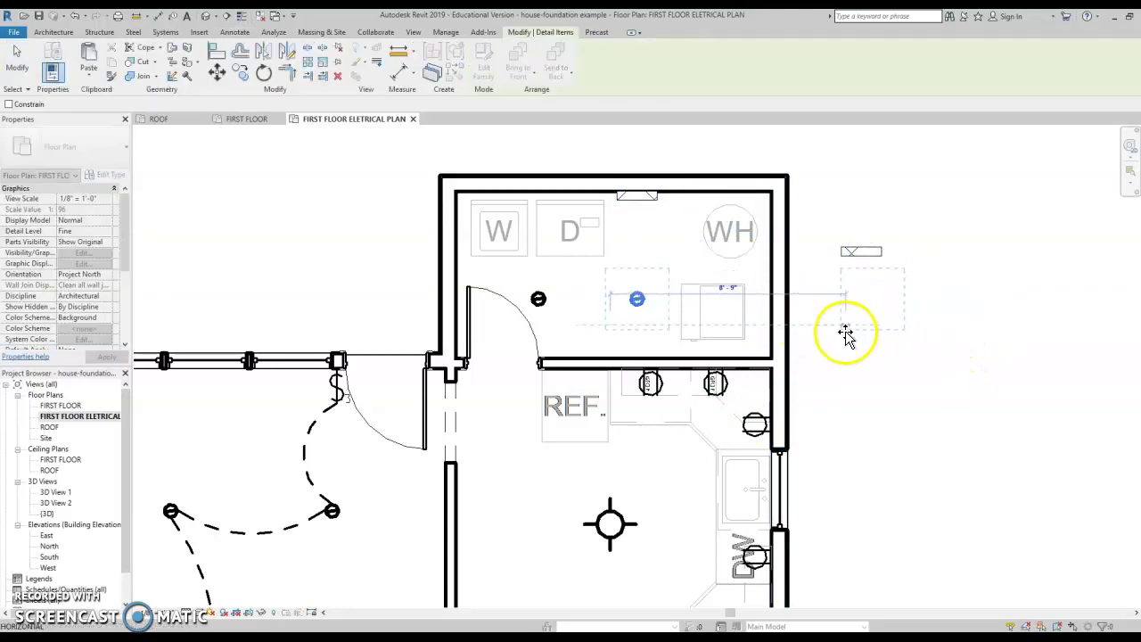
pyautogui.scroll(2, 865, 350)
pyautogui.click(872, 312)
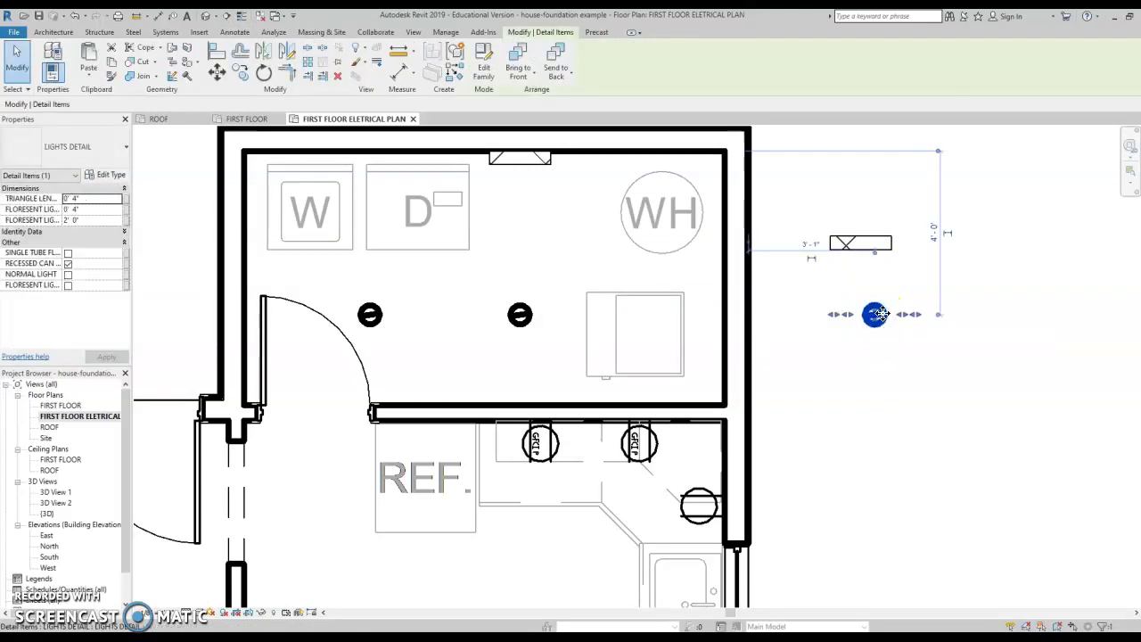
pyautogui.moveTo(882, 314); pyautogui.dragTo(847, 294)
pyautogui.click(867, 348)
pyautogui.moveTo(908, 360); pyautogui.dragTo(831, 365, button='middle')
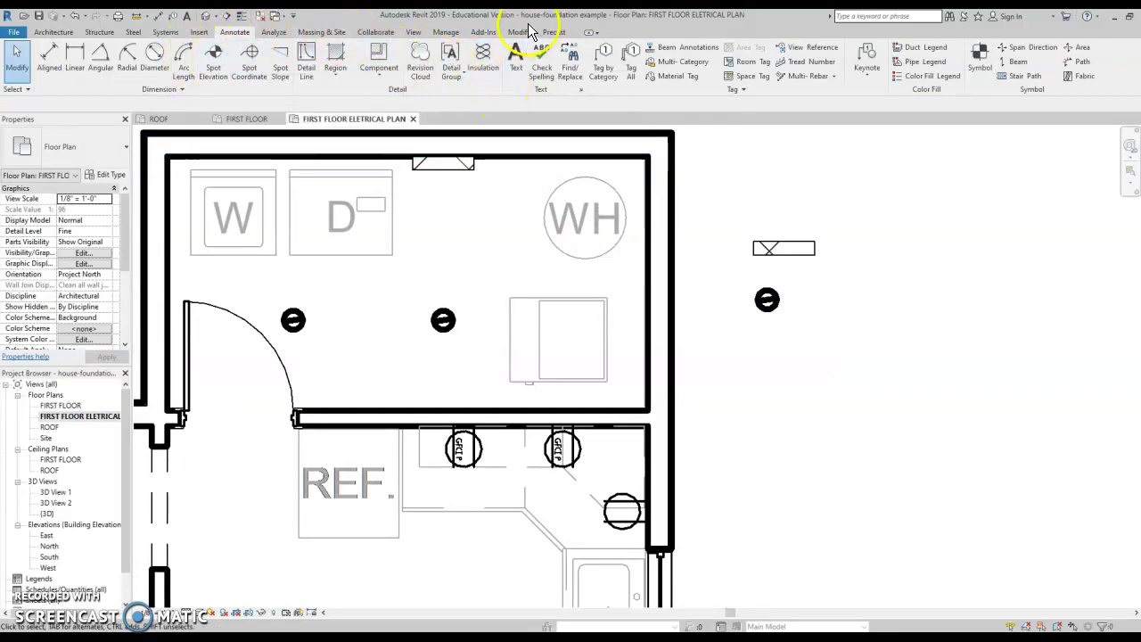
# Start a text note beside the fuse panel copy, typing 'FUSE'
pyautogui.click(516, 61)
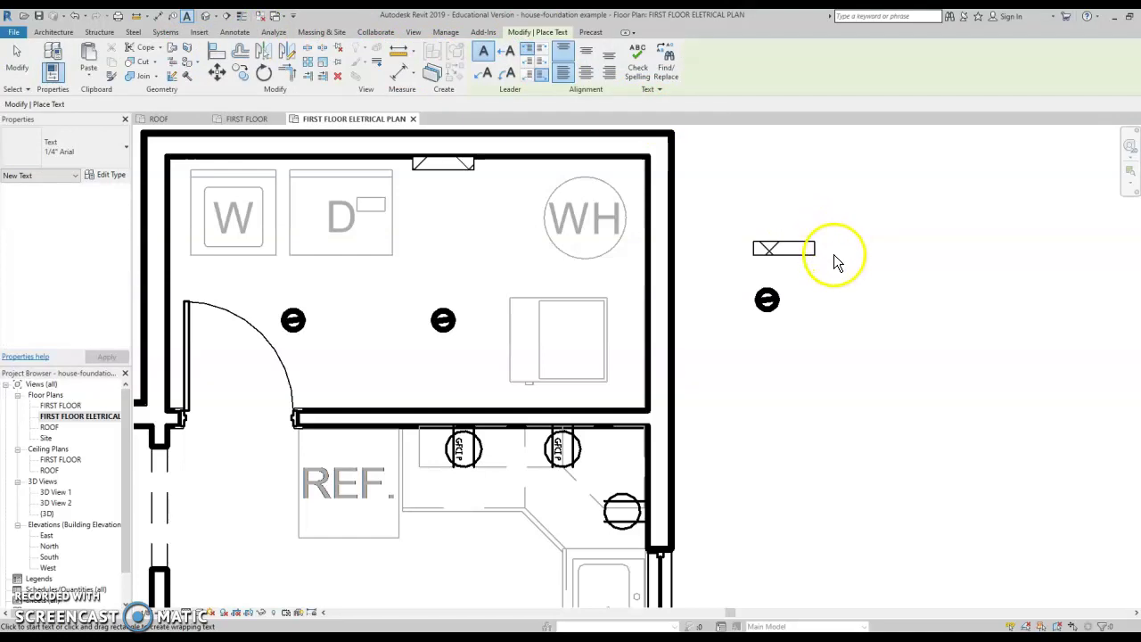
pyautogui.click(934, 264)
pyautogui.write('f')
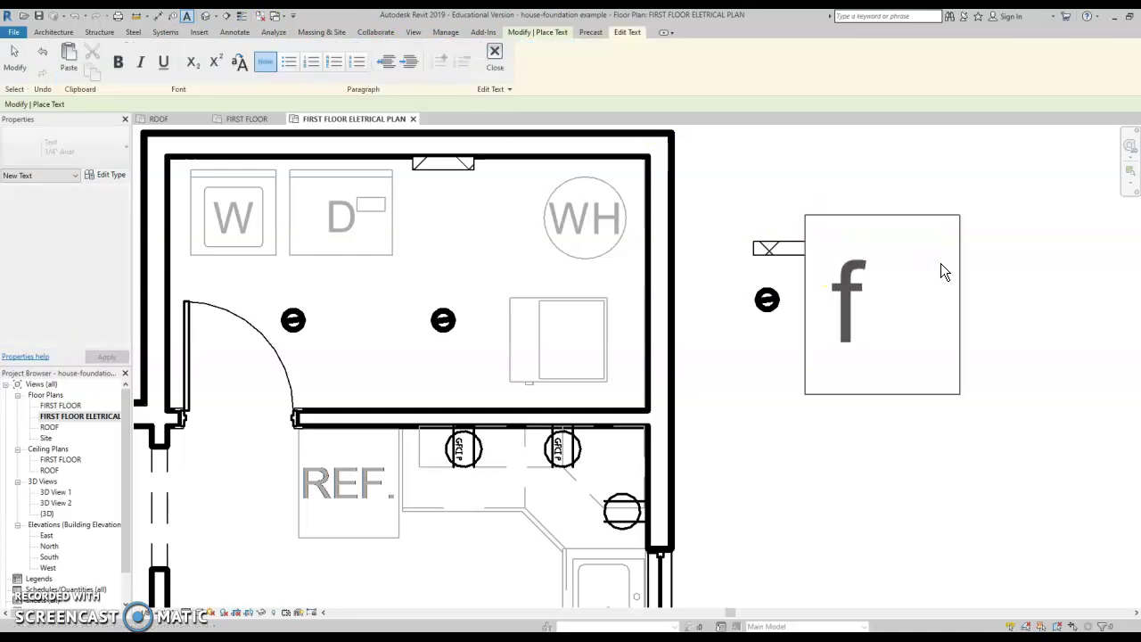
pyautogui.press('BackSpace')
pyautogui.write('FUSE')
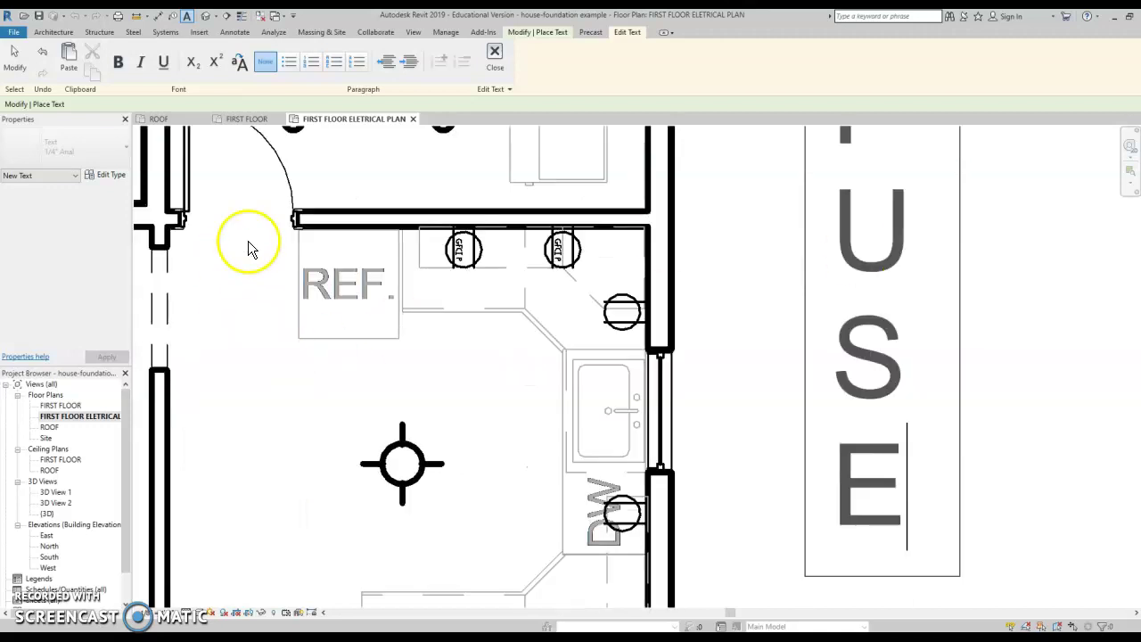
pyautogui.scroll(-5, 846, 321)
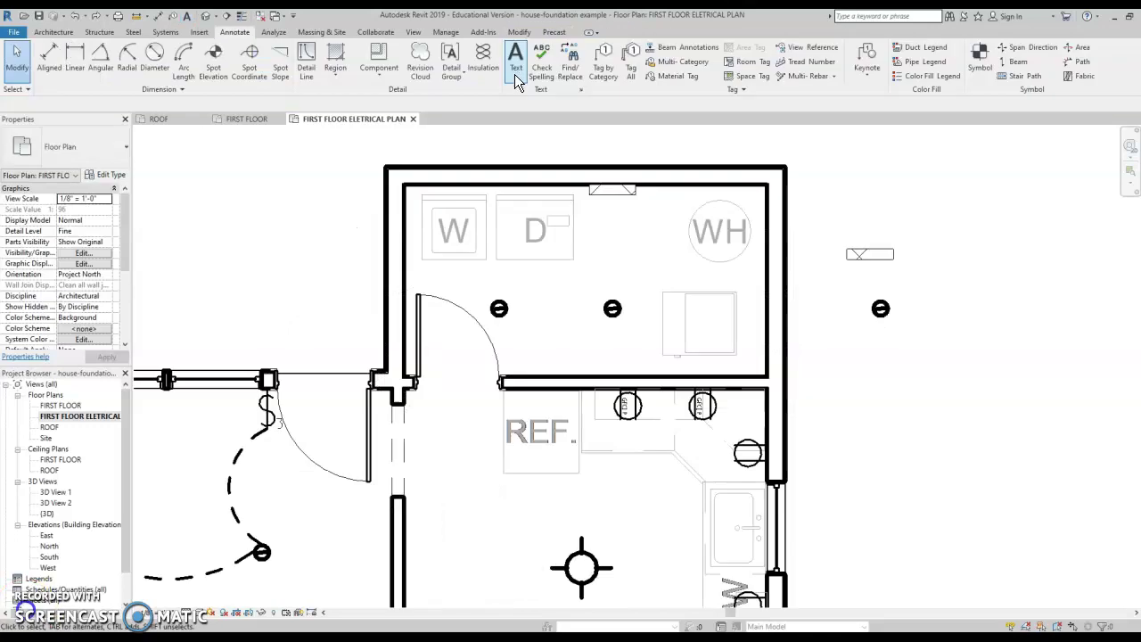
# Place a wide text box right of the panel copy reading 'FUSE PANEL'
pyautogui.click(516, 60)
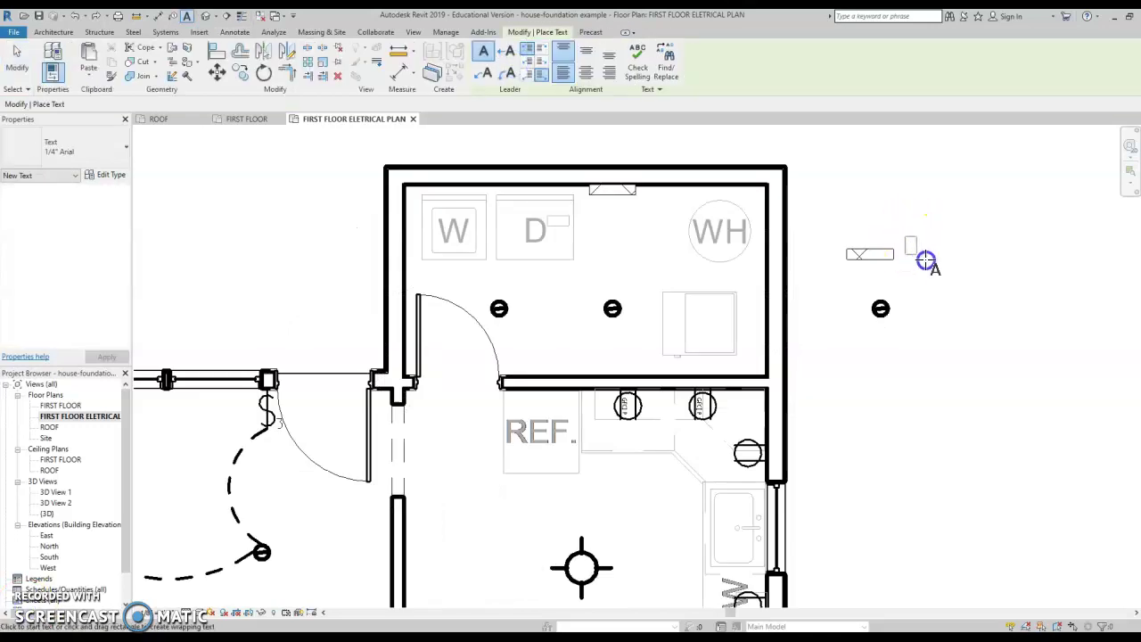
pyautogui.moveTo(929, 262); pyautogui.dragTo(1121, 278)
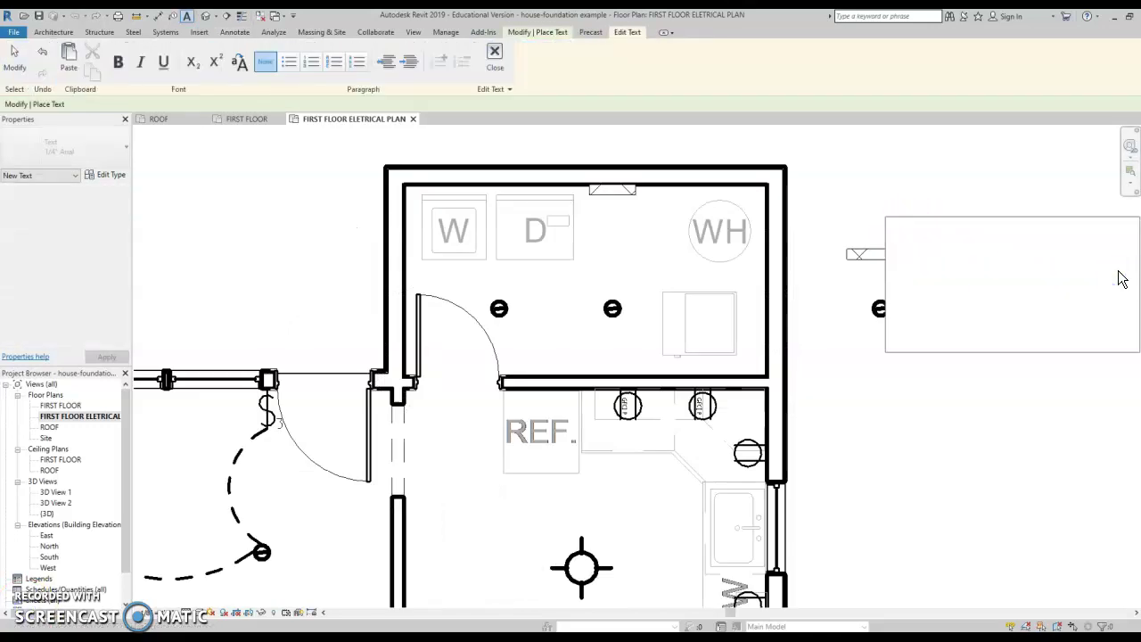
pyautogui.write('FUSE')
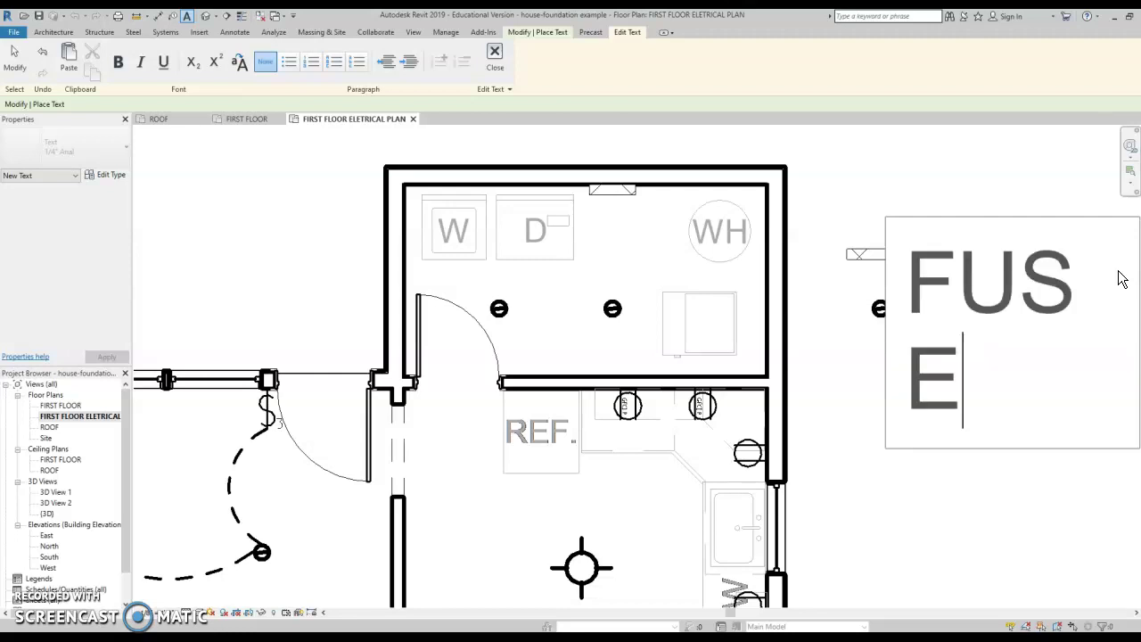
pyautogui.write(' PANEL')
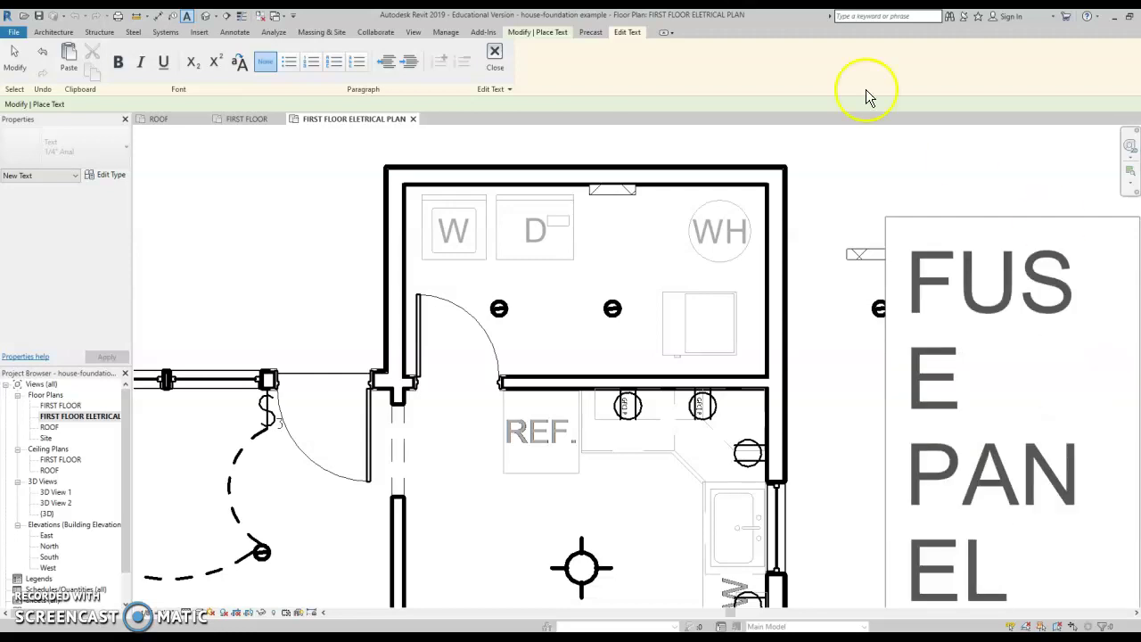
pyautogui.click(759, 179)
pyautogui.scroll(-2, 885, 222)
pyautogui.moveTo(885, 223); pyautogui.dragTo(764, 222, button='middle')
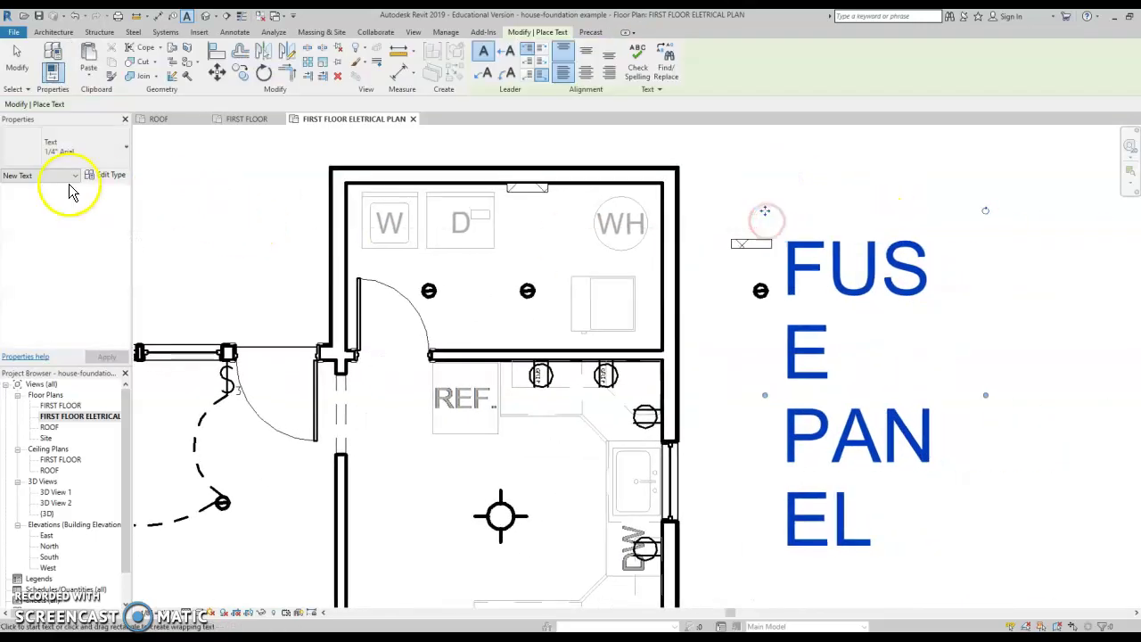
# Duplicate the current text type as a new type named 1/16" Arial
pyautogui.click(97, 180)
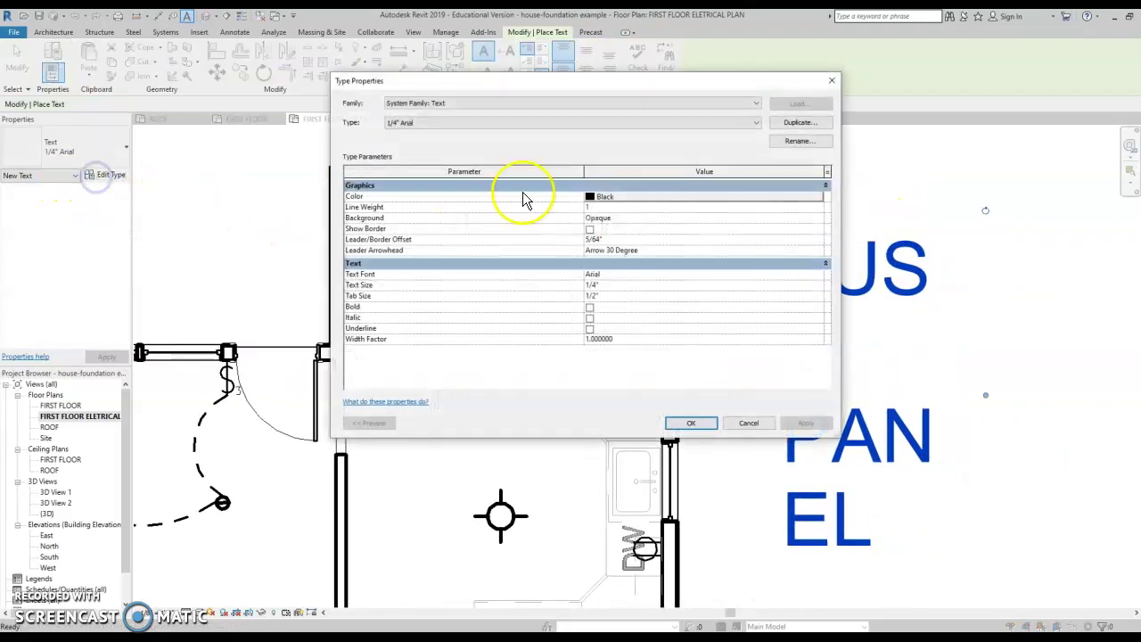
pyautogui.click(799, 121)
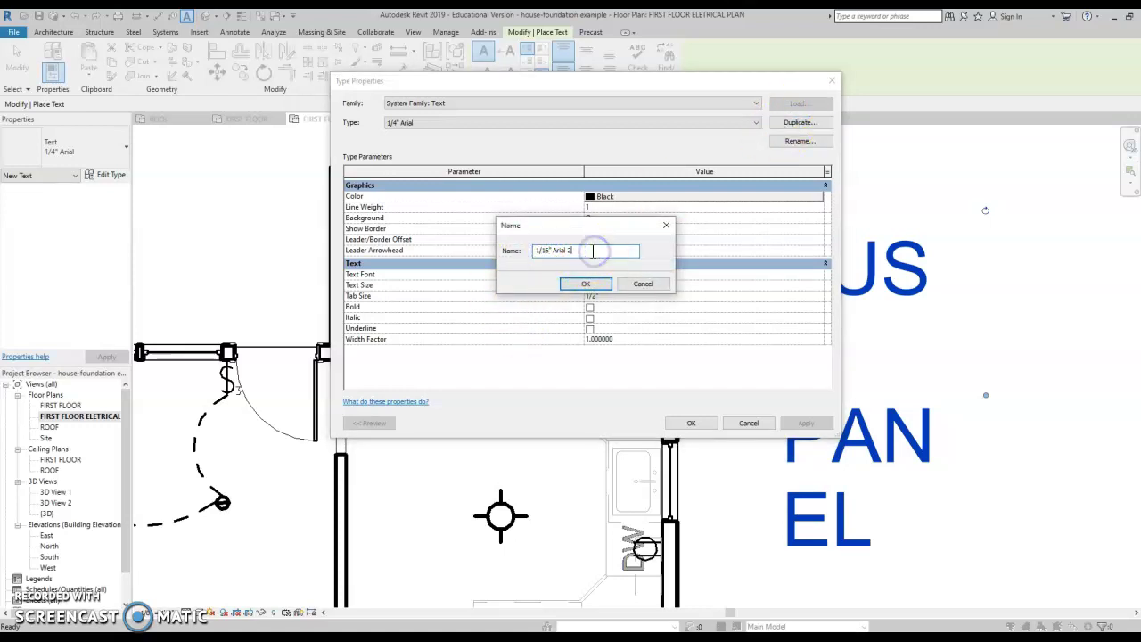
pyautogui.click(581, 287)
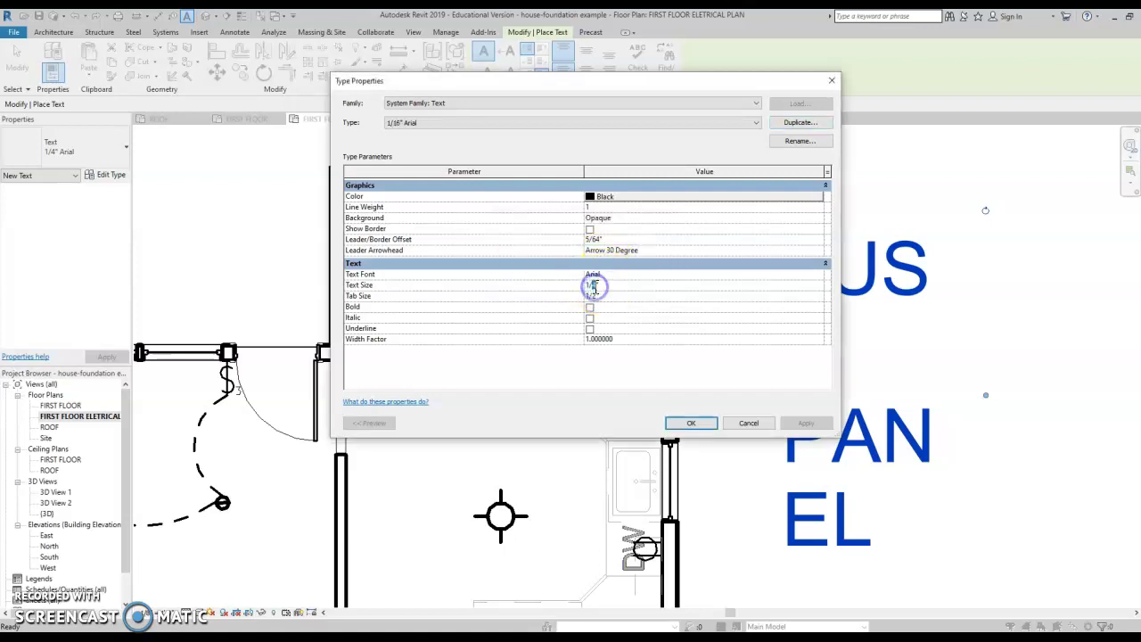
pyautogui.click(692, 423)
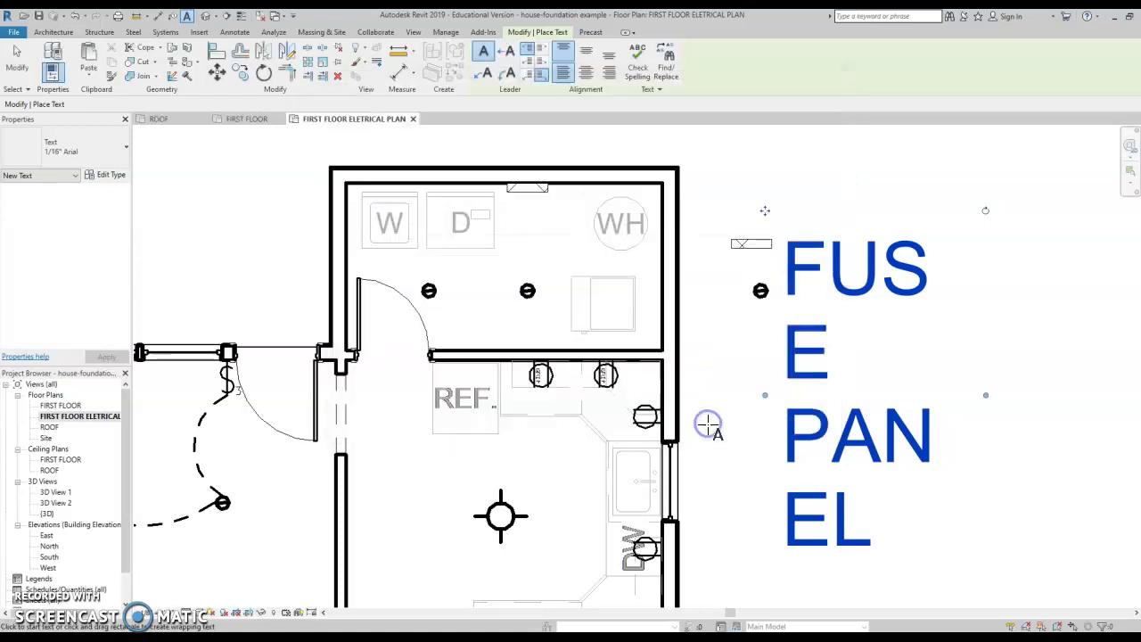
# Switch the FUSE PANEL label to the 1/16" Arial text type
pyautogui.click(836, 352)
pyautogui.click(97, 156)
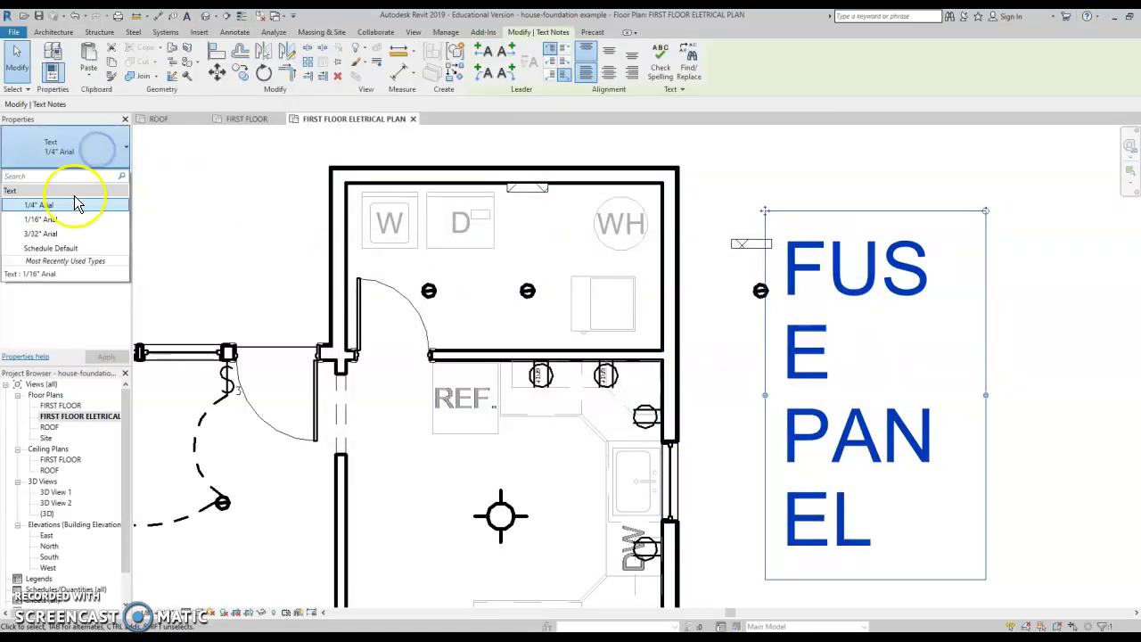
pyautogui.click(54, 194)
pyautogui.click(876, 329)
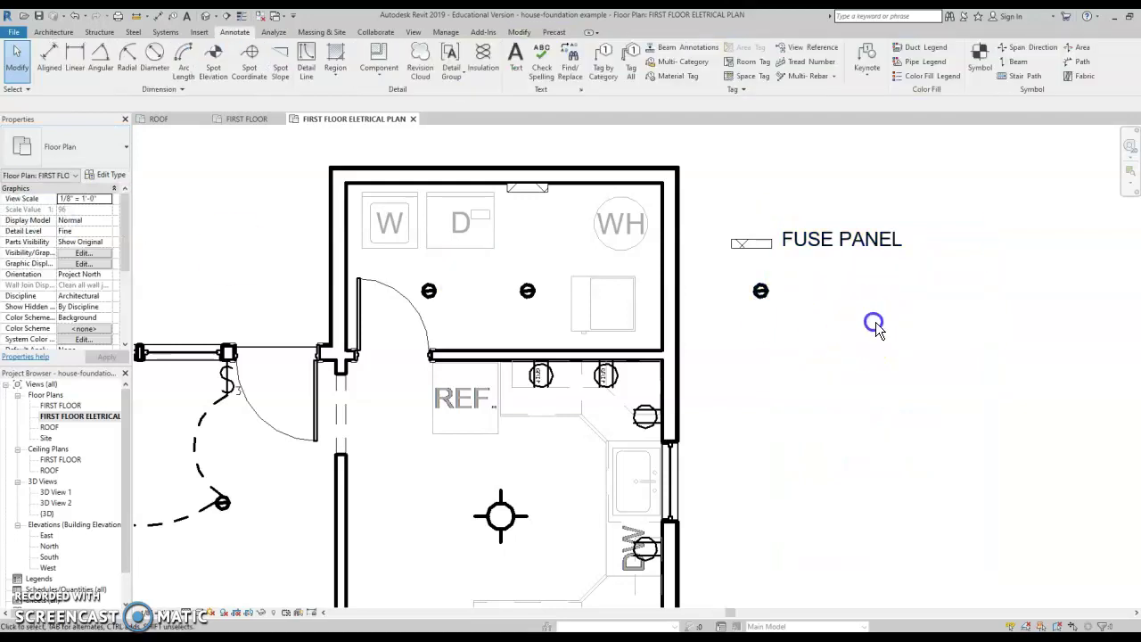
pyautogui.scroll(3, 838, 221)
pyautogui.click(834, 212)
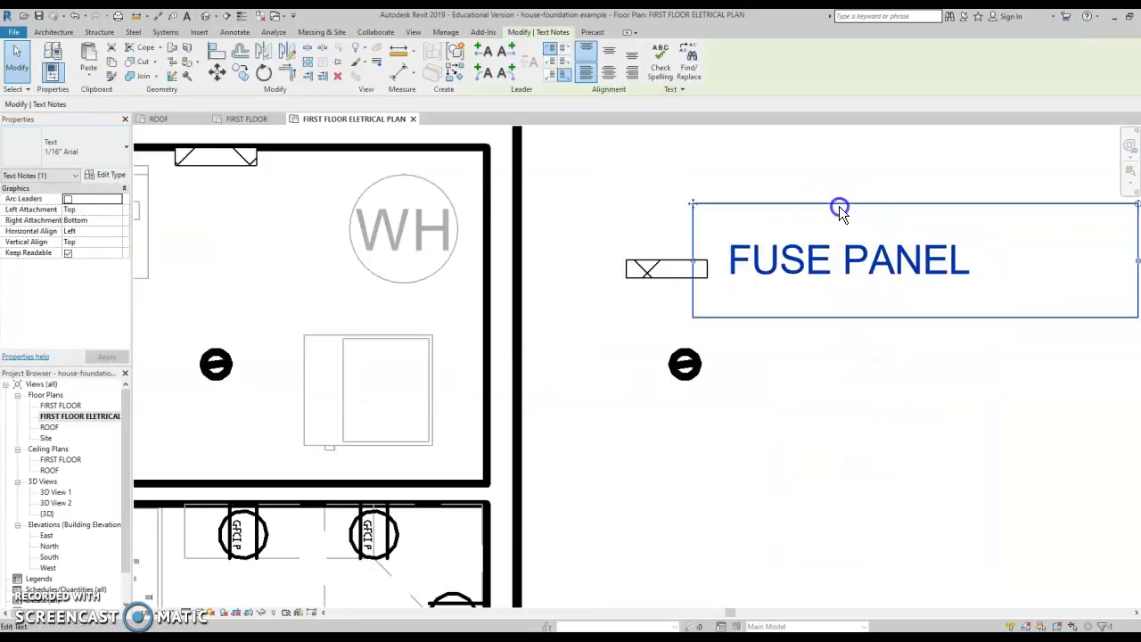
# Move the FUSE PANEL label slightly down beside the fuse panel symbol
pyautogui.moveTo(692, 203); pyautogui.dragTo(693, 212)
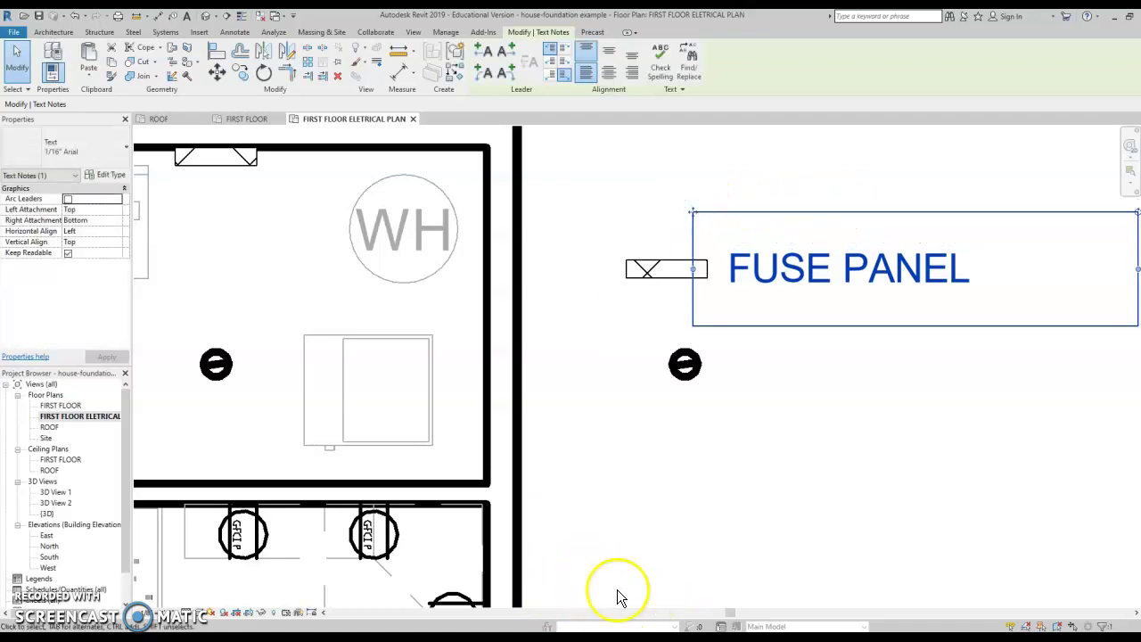
pyautogui.scroll(-2, 743, 509)
pyautogui.click(795, 418)
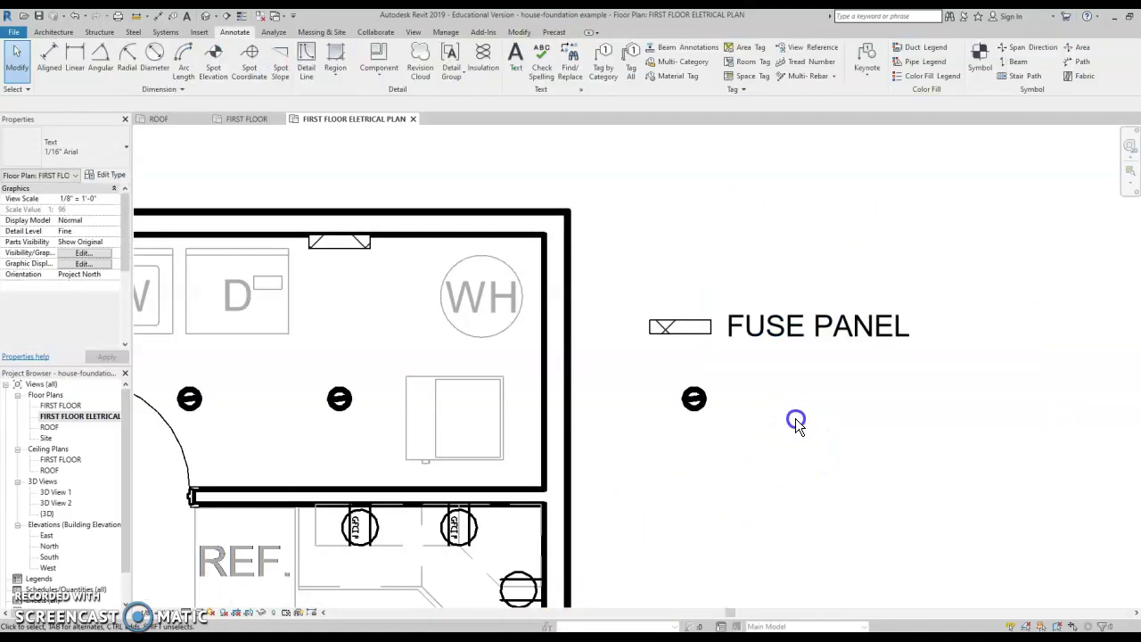
pyautogui.scroll(-1, 782, 389)
pyautogui.scroll(-1, 740, 384)
pyautogui.click(736, 335)
# Pan around the floor plan and inspect a kitchen light fixture
pyautogui.scroll(-1, 659, 393)
pyautogui.moveTo(609, 404); pyautogui.dragTo(594, 340, button='middle')
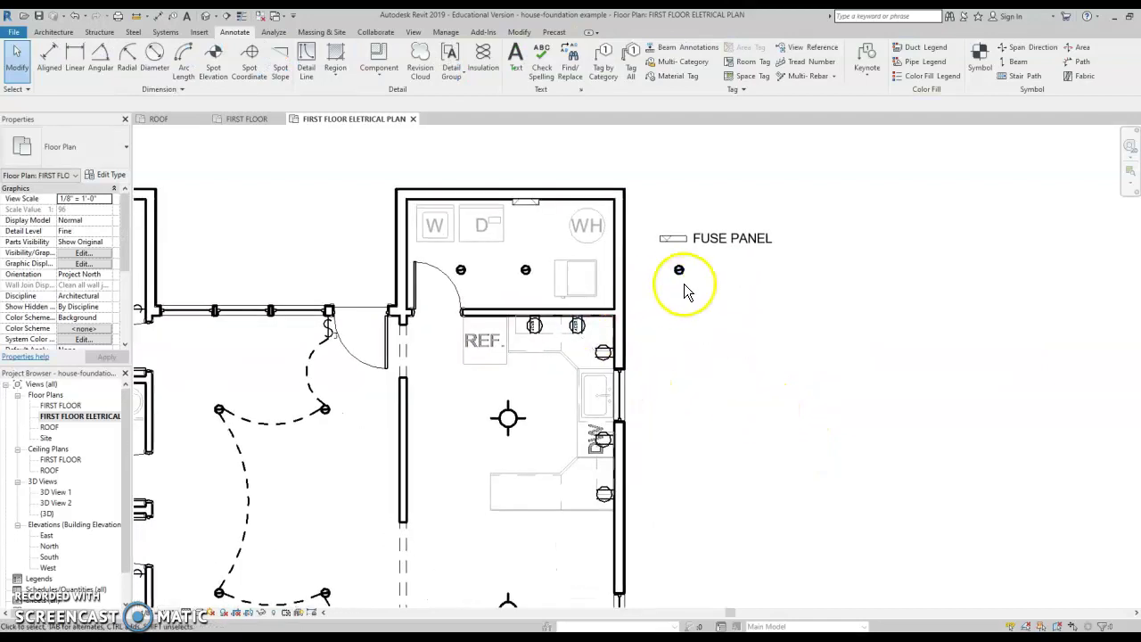
pyautogui.moveTo(574, 428); pyautogui.dragTo(623, 372, button='middle')
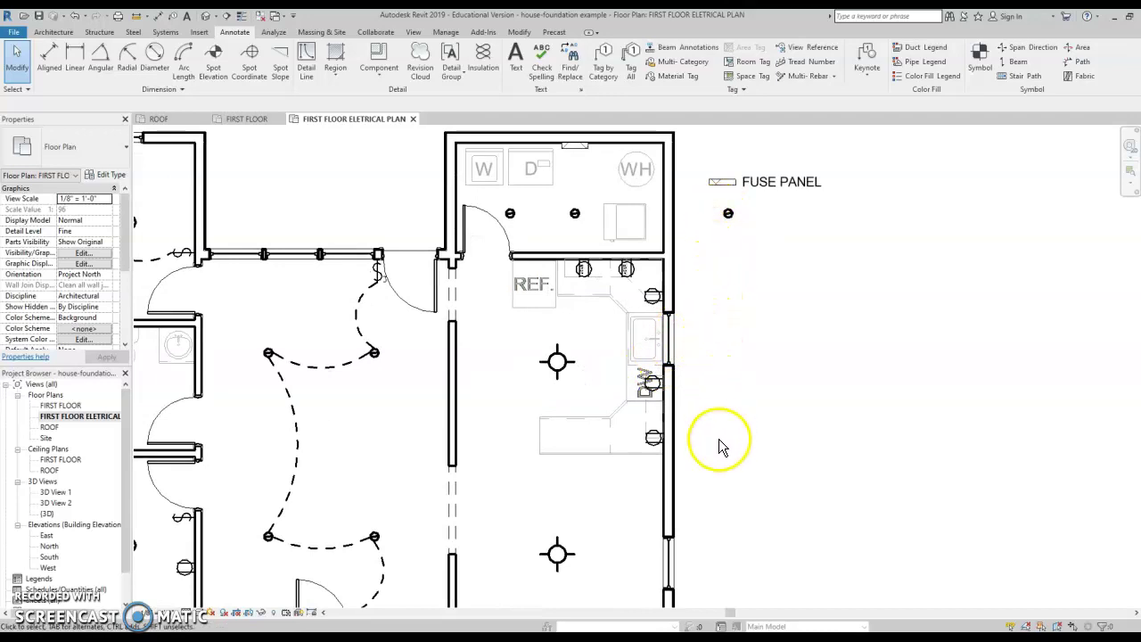
pyautogui.moveTo(700, 412); pyautogui.dragTo(738, 407, button='middle')
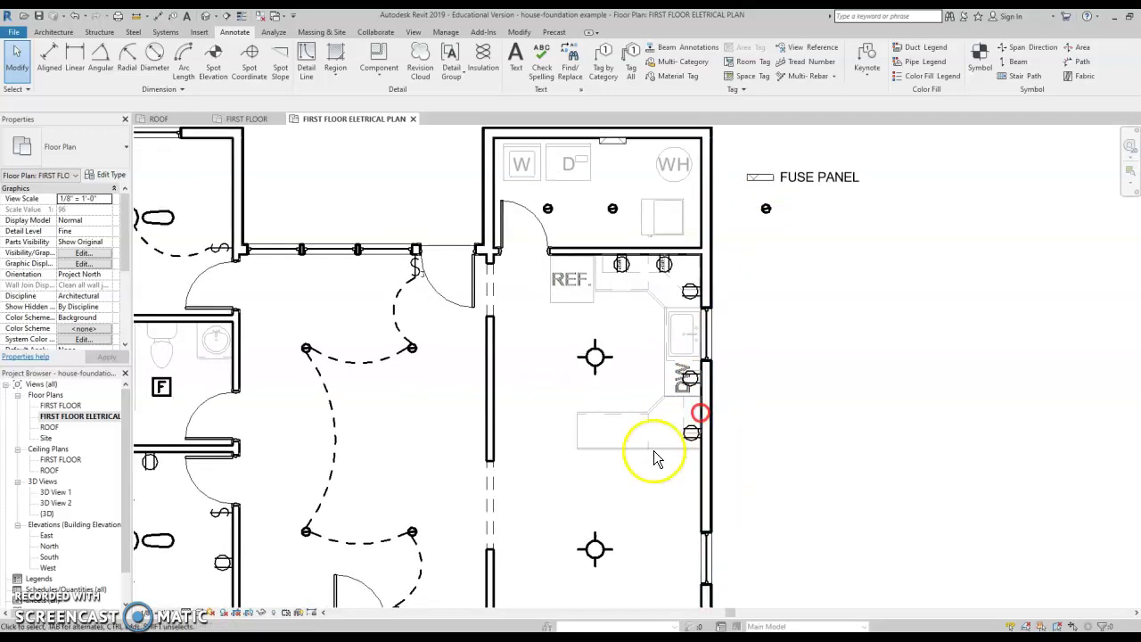
pyautogui.click(609, 548)
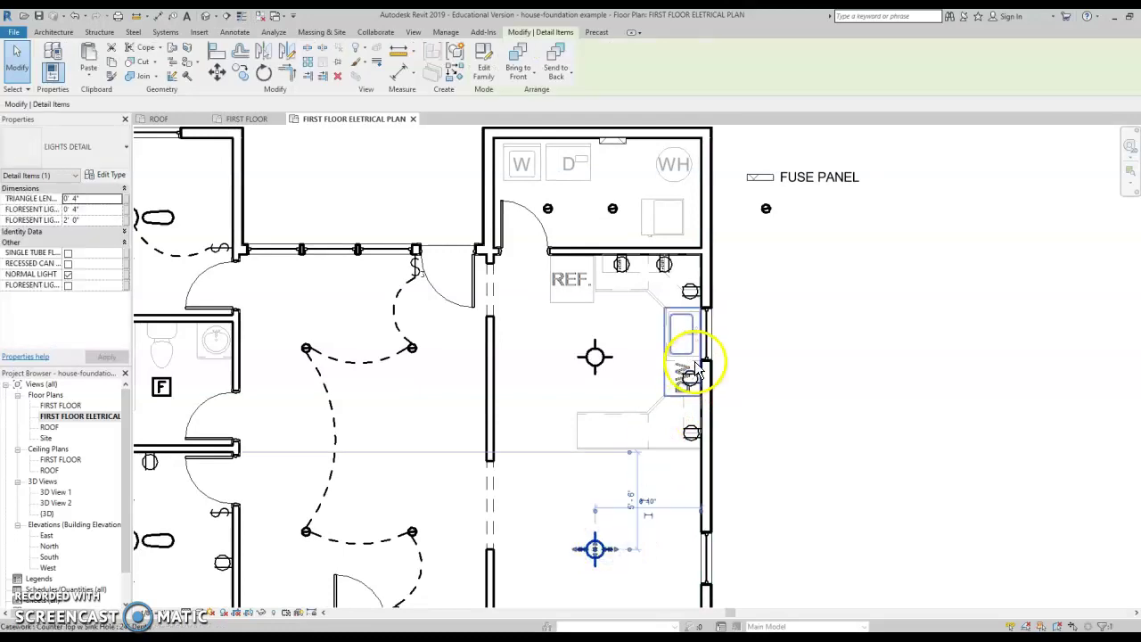
pyautogui.click(79, 417)
pyautogui.scroll(-1, 89, 445)
pyautogui.scroll(-2, 832, 303)
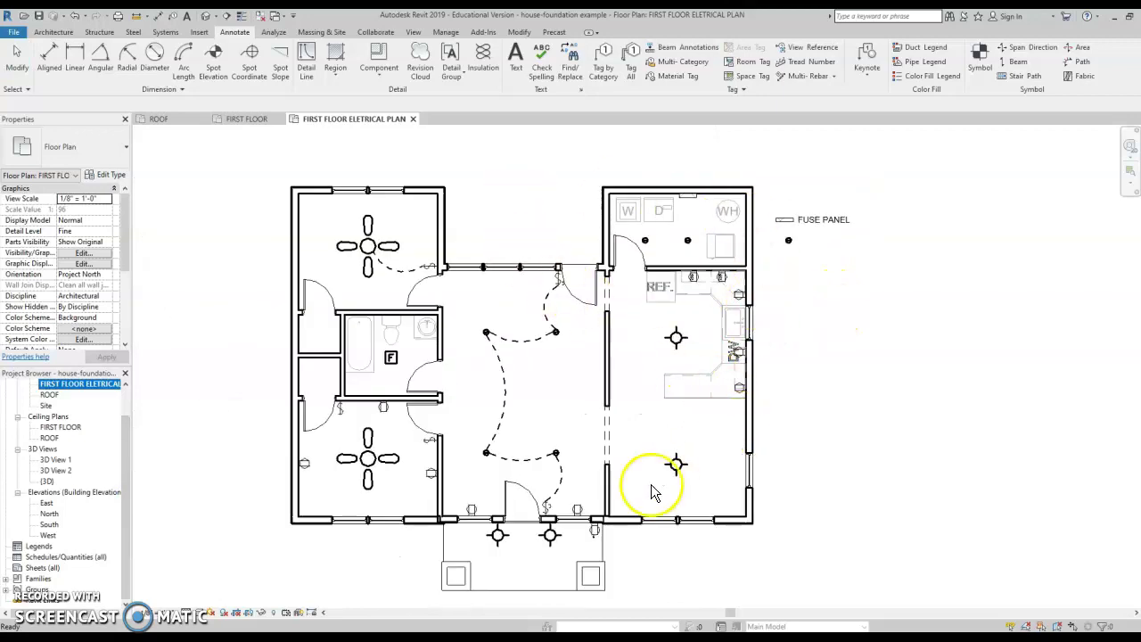
pyautogui.scroll(1, 822, 477)
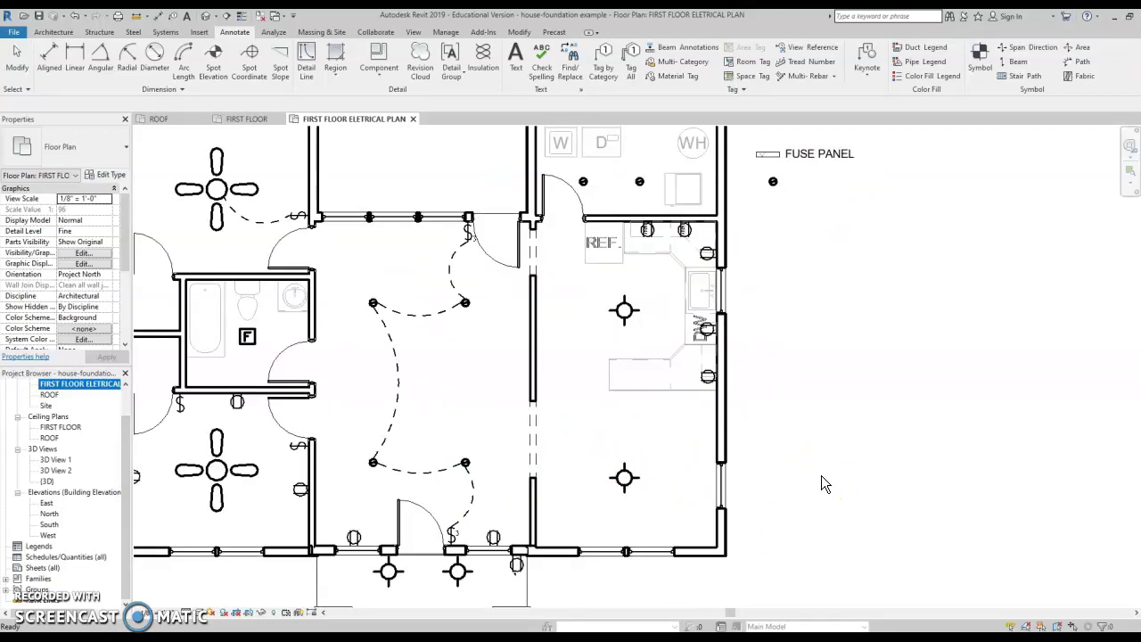
# Create a new sheet from Sheets (all), loading the E1 30 x 42 Horizontal title block from Titleblocks
pyautogui.rightClick(38, 568)
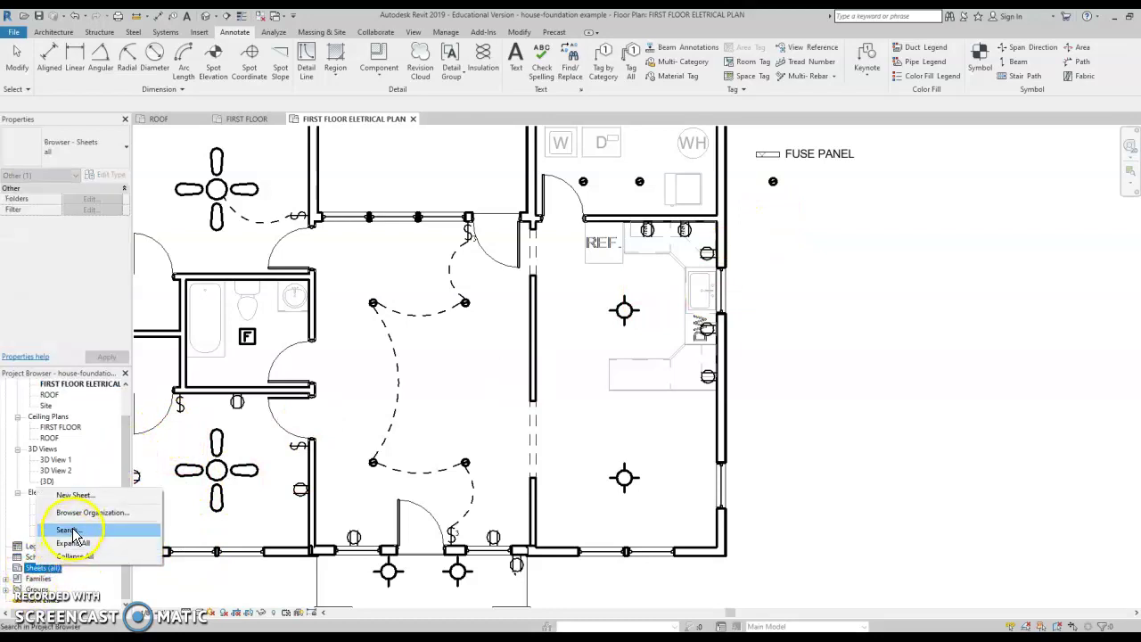
pyautogui.click(78, 496)
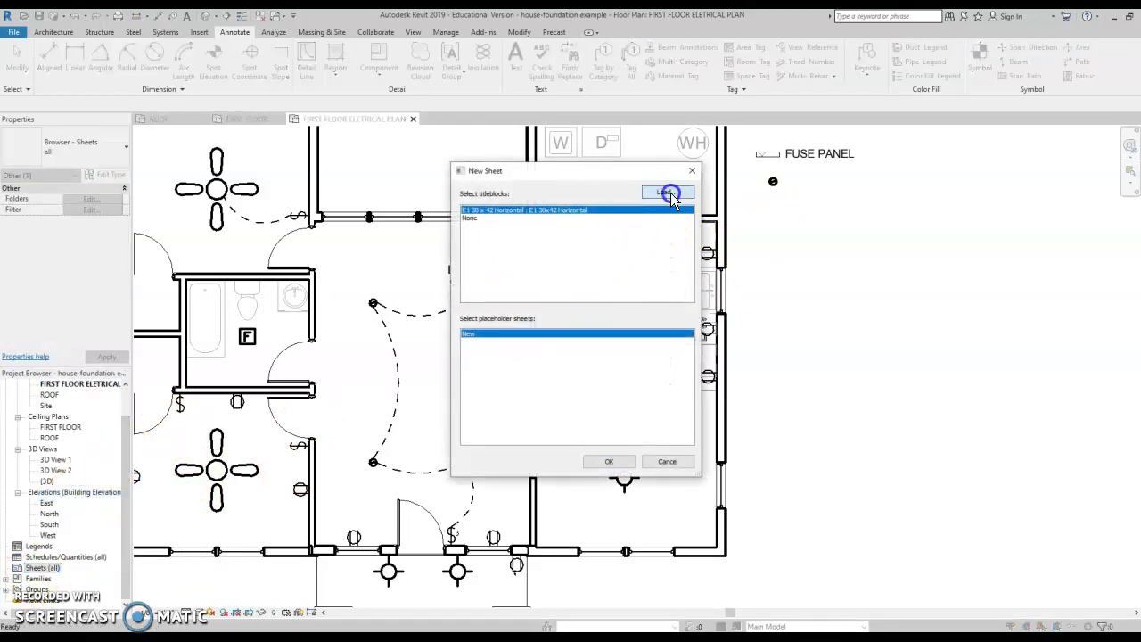
pyautogui.click(668, 193)
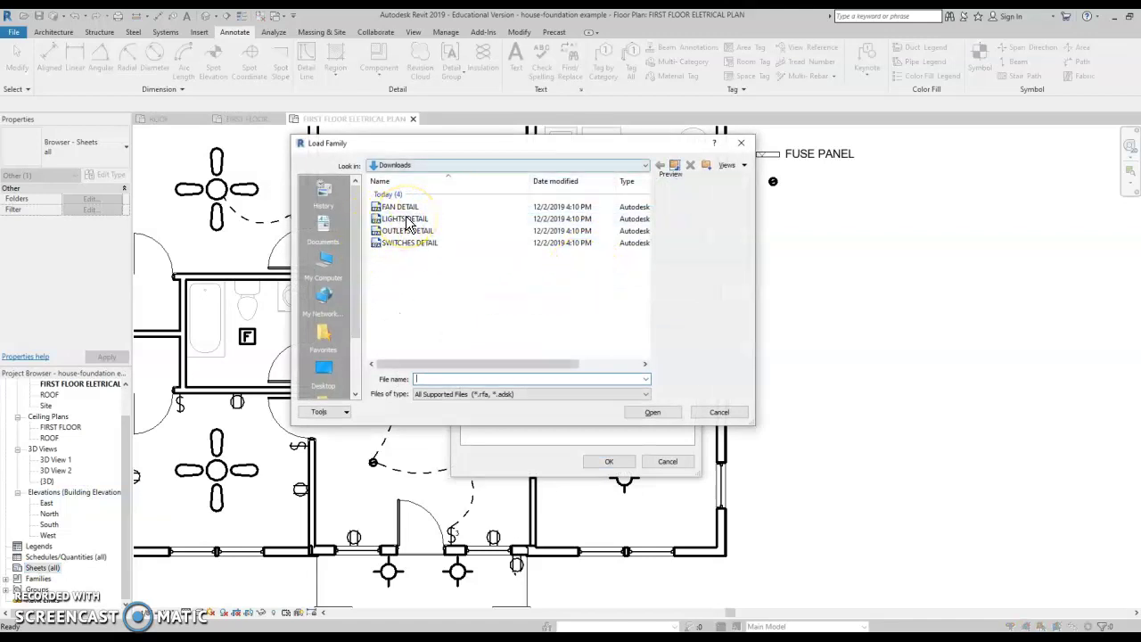
pyautogui.scroll(-2, 318, 313)
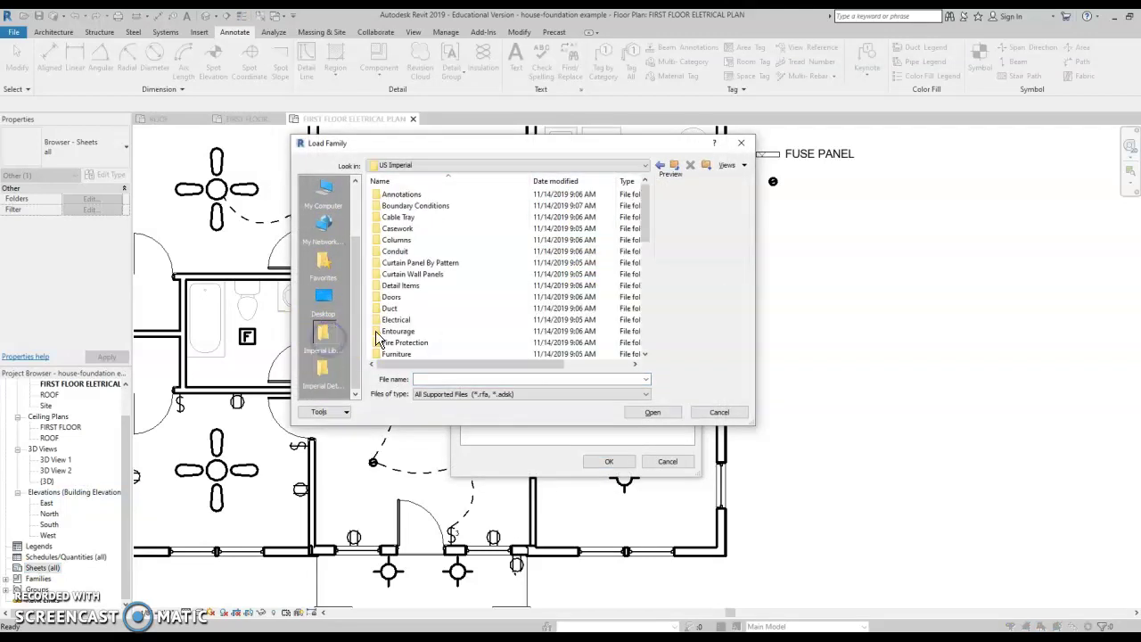
pyautogui.scroll(-6, 438, 278)
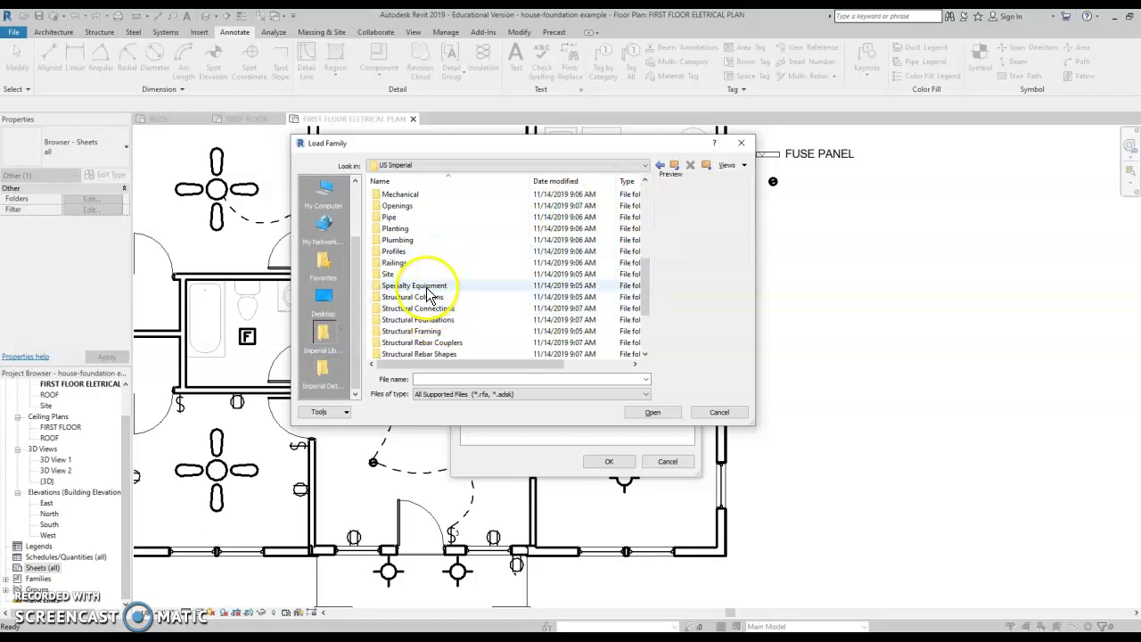
pyautogui.scroll(-2, 443, 270)
pyautogui.scroll(3, 451, 287)
pyautogui.scroll(-4, 458, 306)
pyautogui.doubleClick(455, 333)
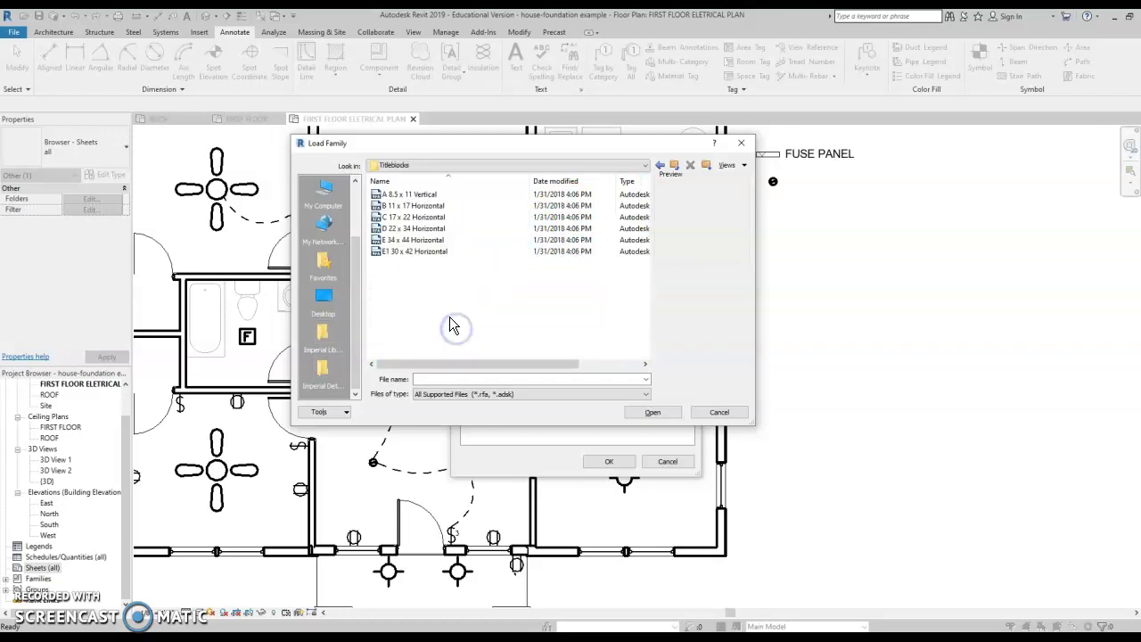
pyautogui.click(413, 212)
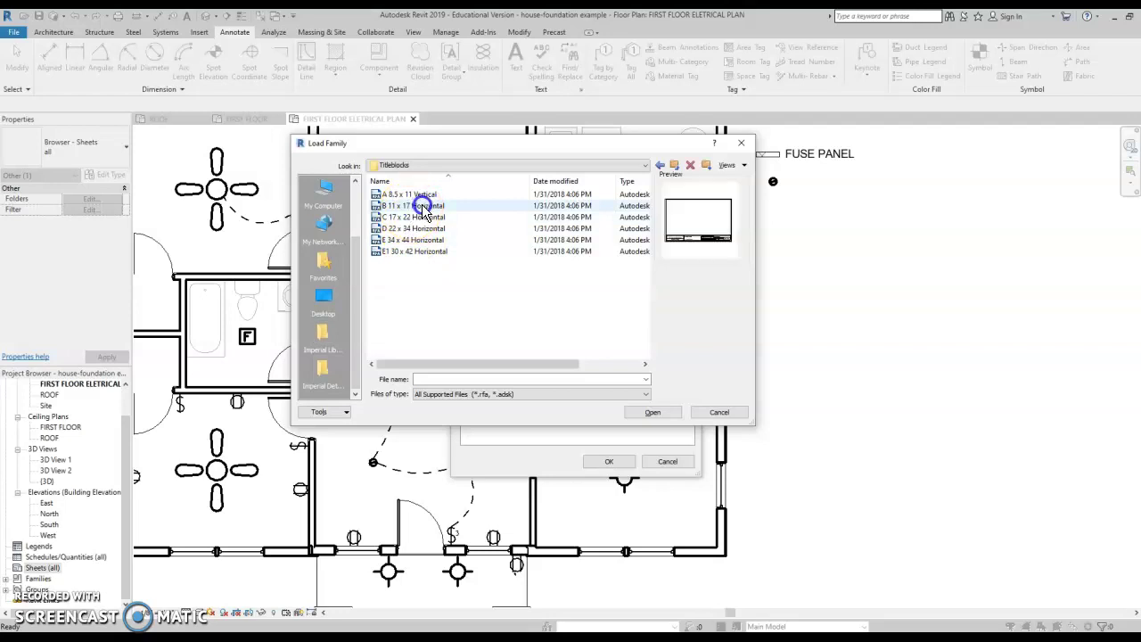
pyautogui.click(654, 411)
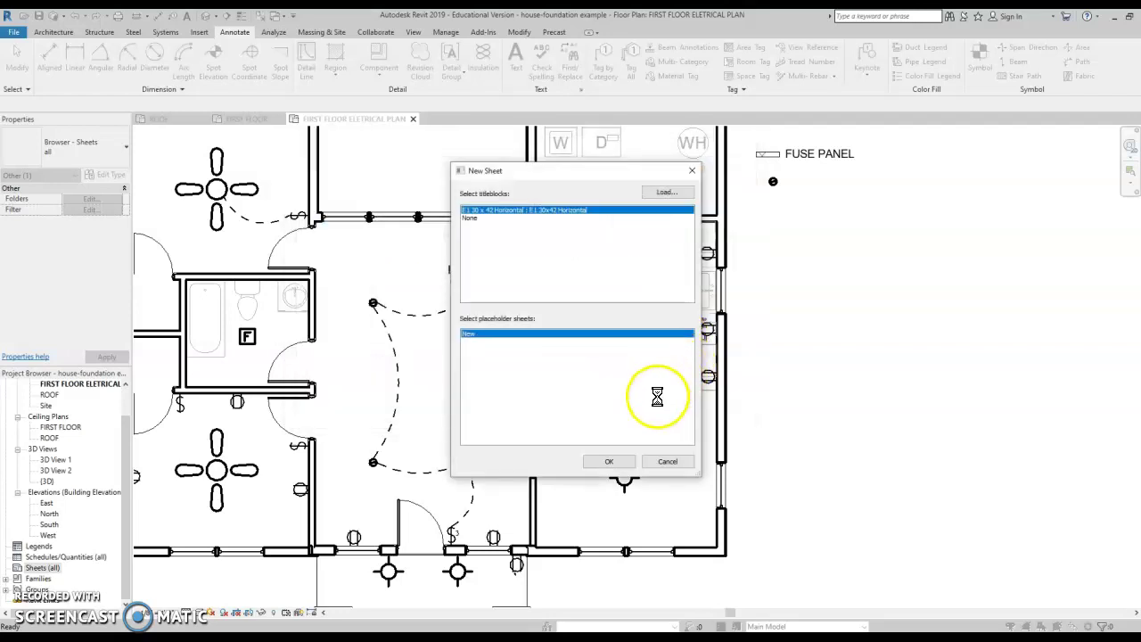
pyautogui.doubleClick(518, 210)
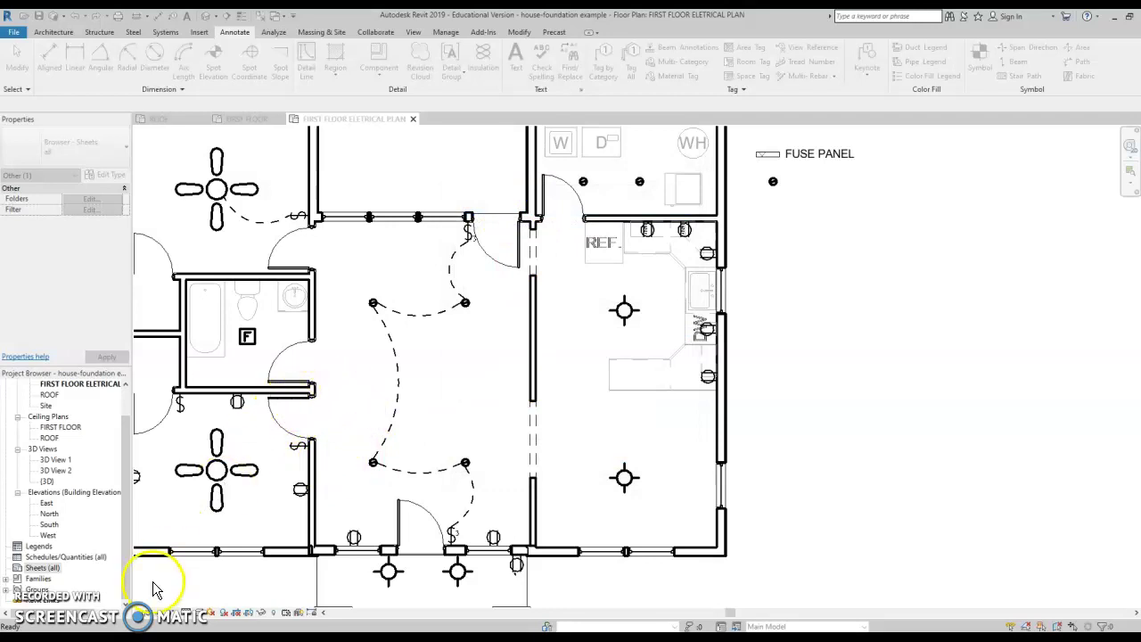
# Place the FIRST FLOOR ELETRICAL PLAN view on the sheet at 3/8" = 1'-0" scale
pyautogui.scroll(3, 134, 464)
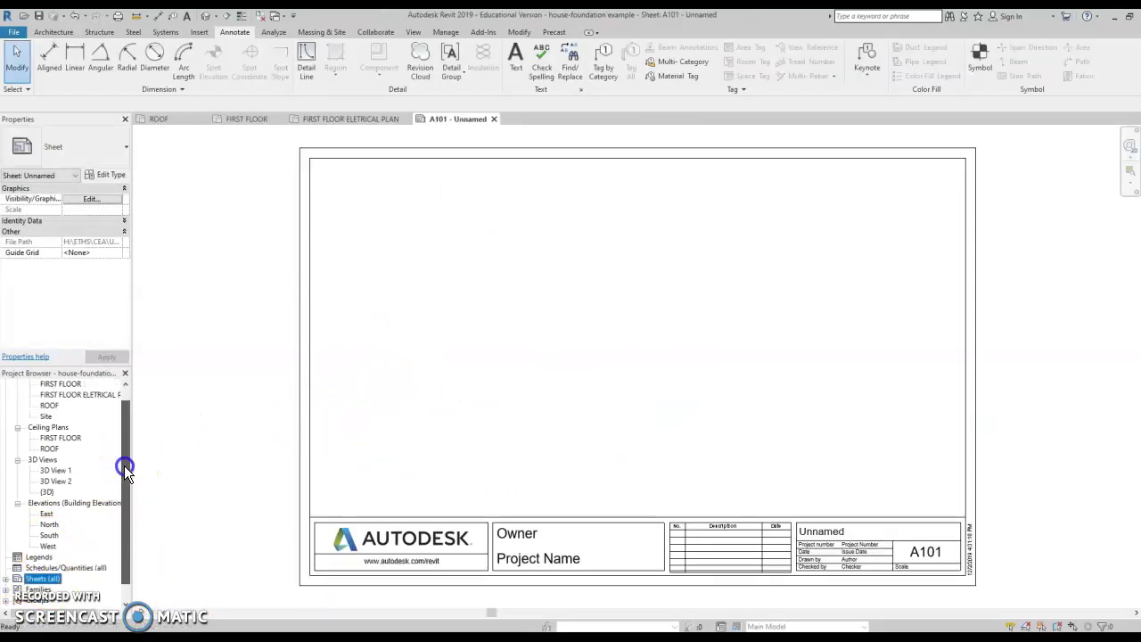
pyautogui.click(93, 415)
pyautogui.moveTo(93, 416); pyautogui.dragTo(541, 356)
pyautogui.click(612, 349)
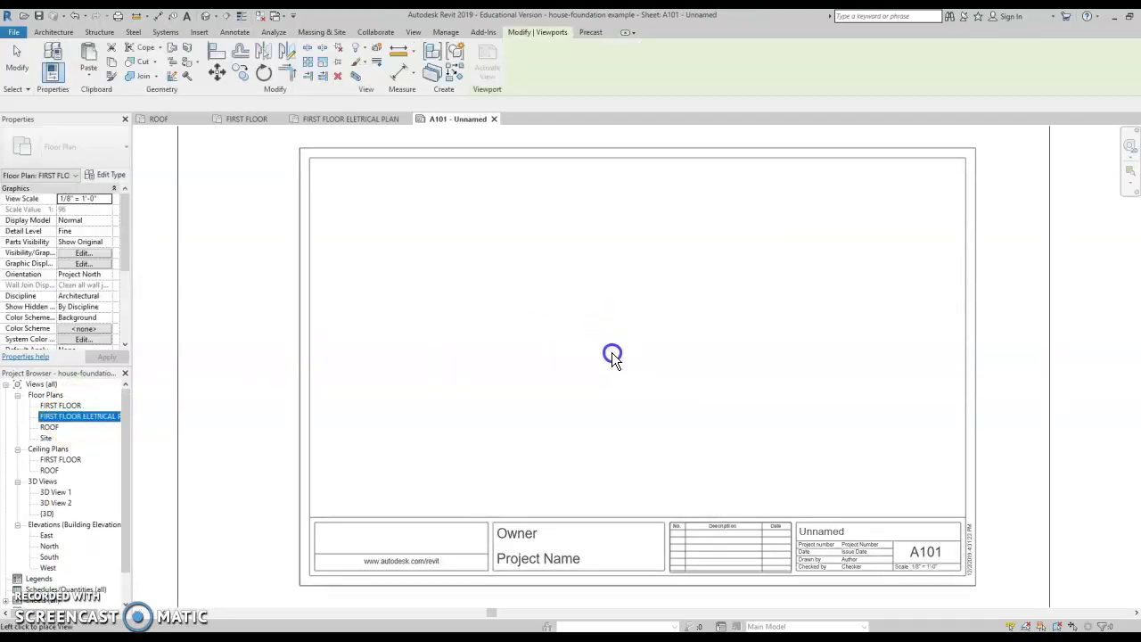
pyautogui.scroll(-2, 450, 305)
pyautogui.click(108, 199)
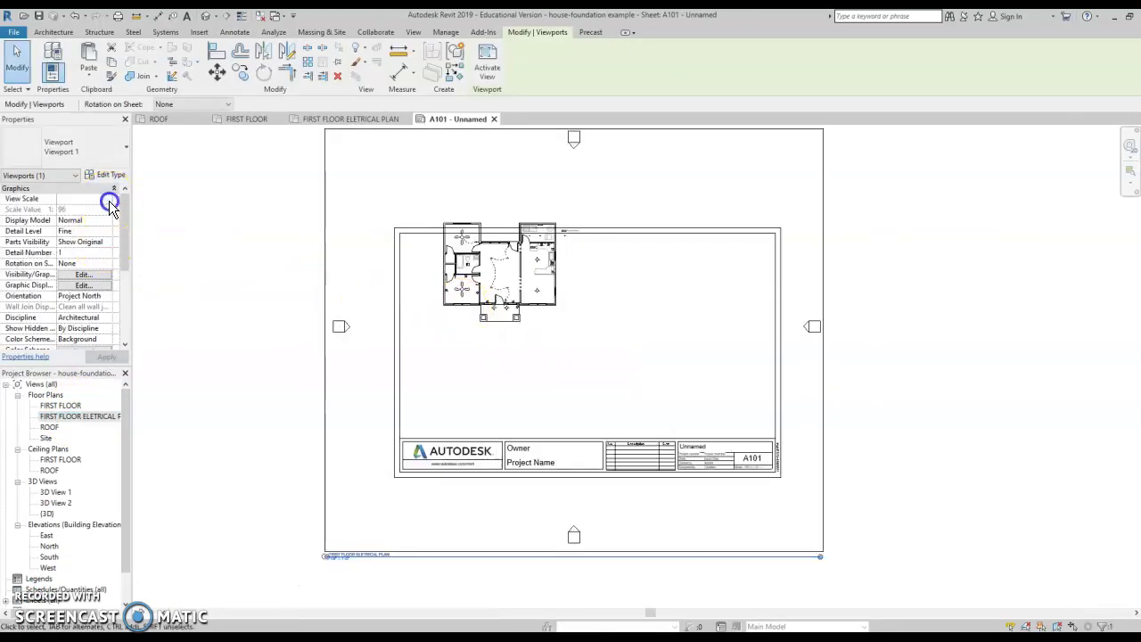
pyautogui.click(87, 230)
pyautogui.click(106, 357)
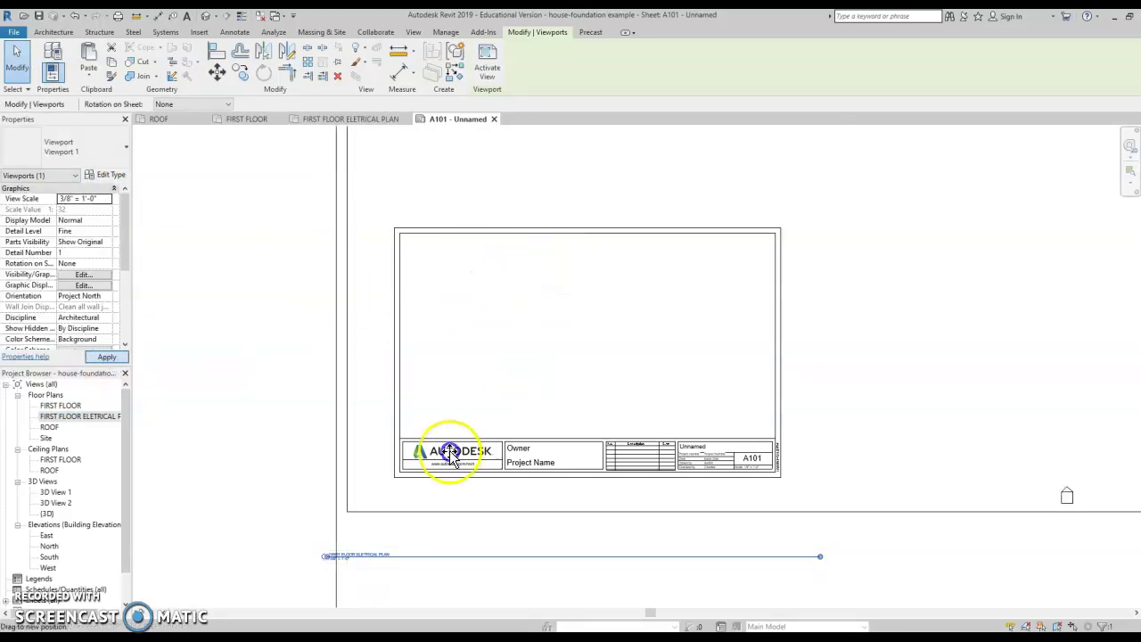
pyautogui.click(290, 461)
# Change the viewport scale to 1/4" = 1'-0" and position it inside the title block
pyautogui.scroll(-3, 410, 415)
pyautogui.click(473, 401)
pyautogui.moveTo(473, 401); pyautogui.dragTo(459, 548)
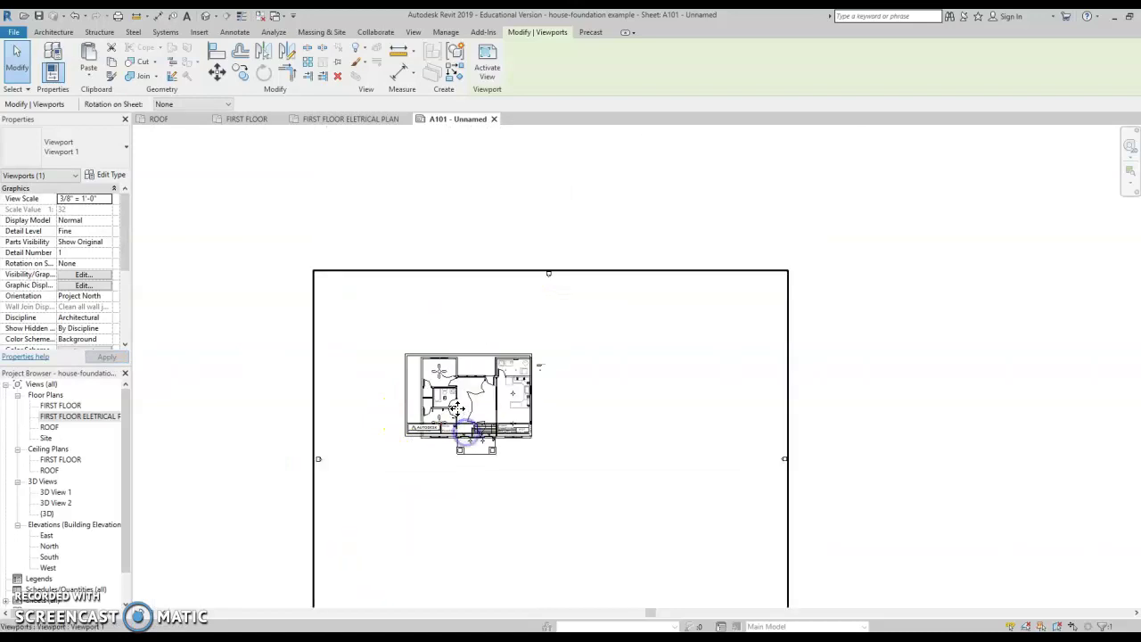
pyautogui.scroll(2, 463, 410)
pyautogui.click(107, 198)
pyautogui.click(77, 235)
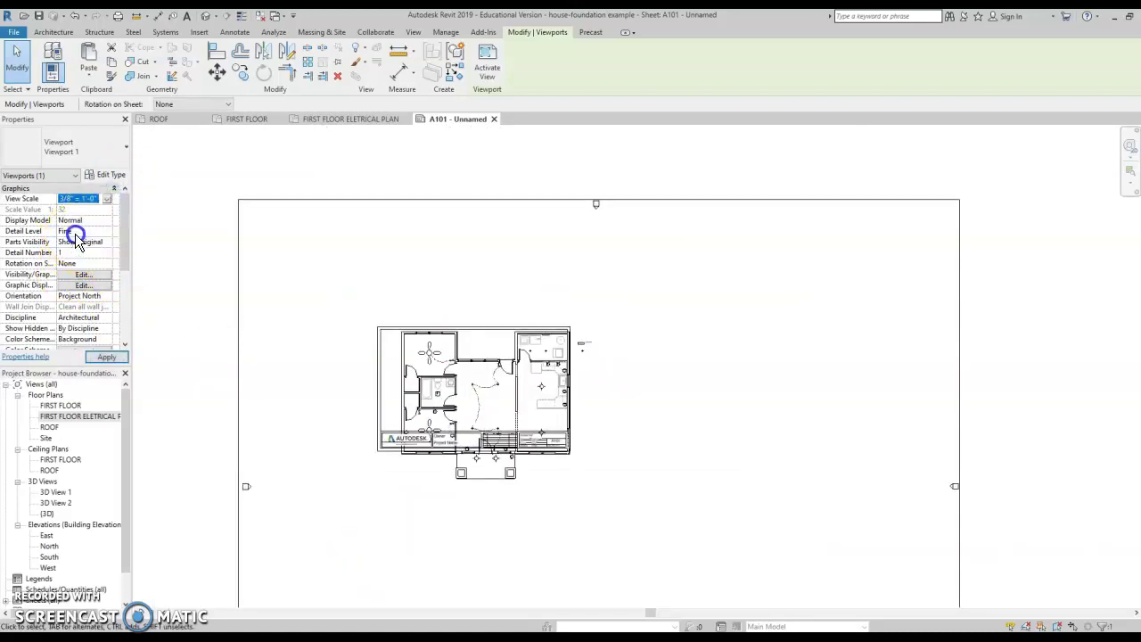
pyautogui.click(104, 358)
pyautogui.moveTo(413, 479); pyautogui.dragTo(452, 361)
pyautogui.scroll(5, 453, 381)
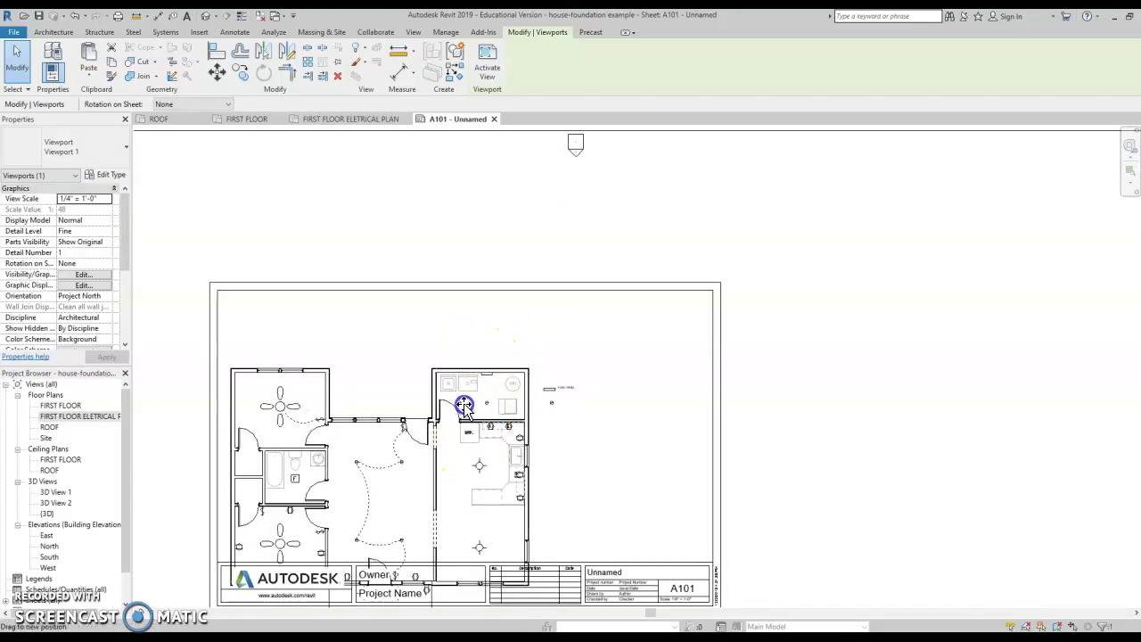
# Delete the plan viewport from sheet A101 and open the FIRST FLOOR ELETRICAL PLAN view
pyautogui.press('Delete')
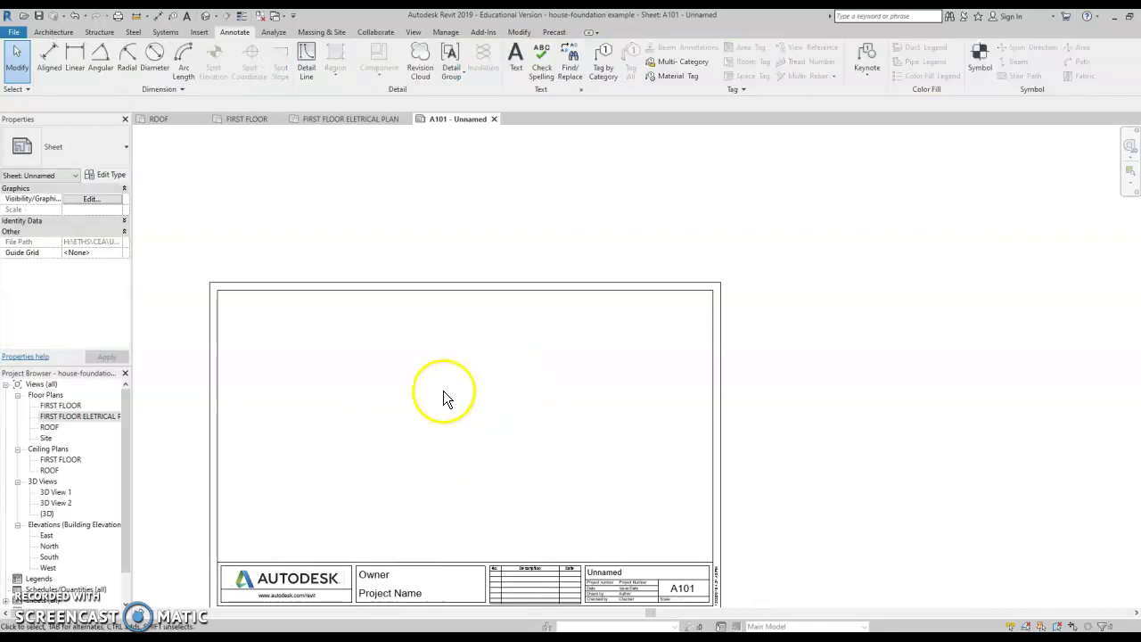
pyautogui.moveTo(82, 437); pyautogui.dragTo(344, 389)
pyautogui.scroll(-3, 374, 384)
pyautogui.click(273, 419)
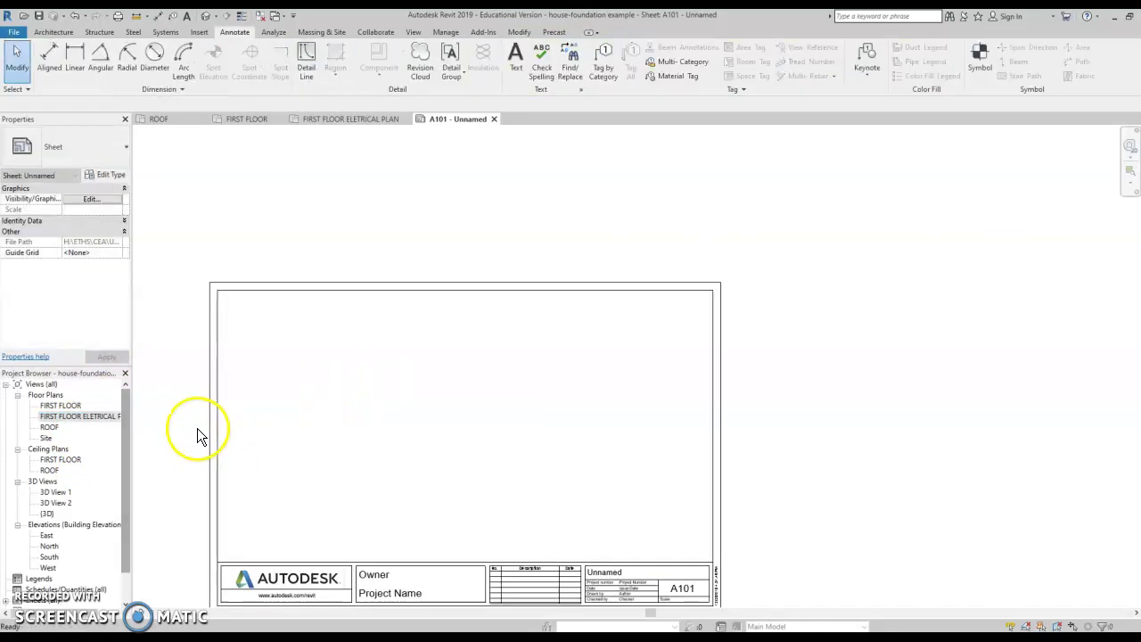
pyautogui.doubleClick(79, 416)
pyautogui.scroll(-7, 353, 378)
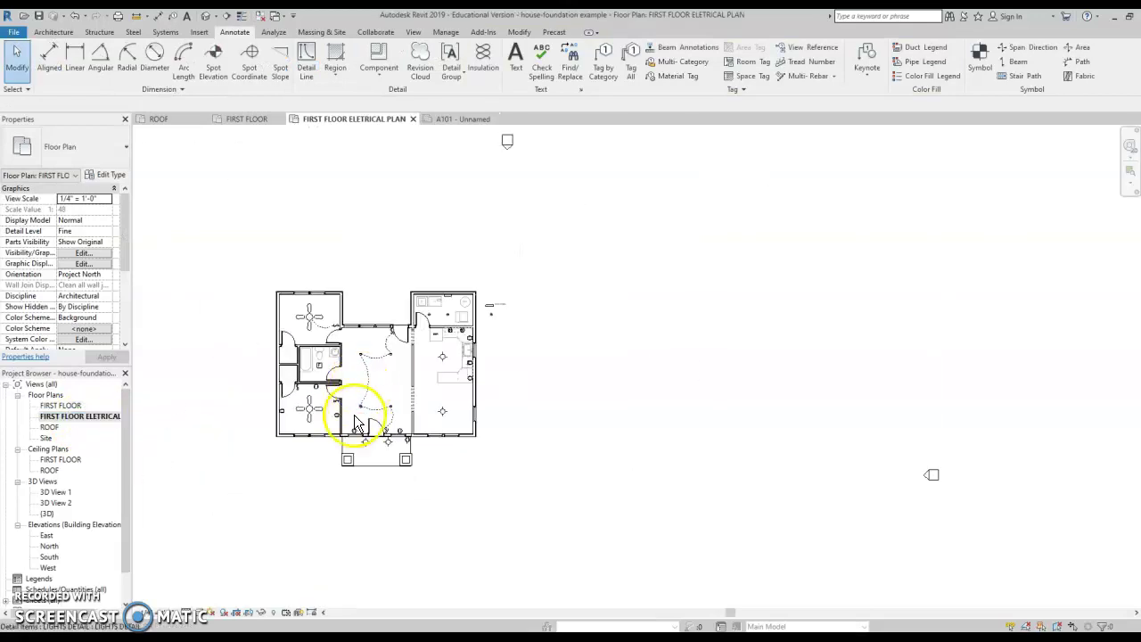
# Pull the crop region's top, right, side and bottom edges in tight to the house, then hide it
pyautogui.click(247, 613)
pyautogui.scroll(-2, 330, 470)
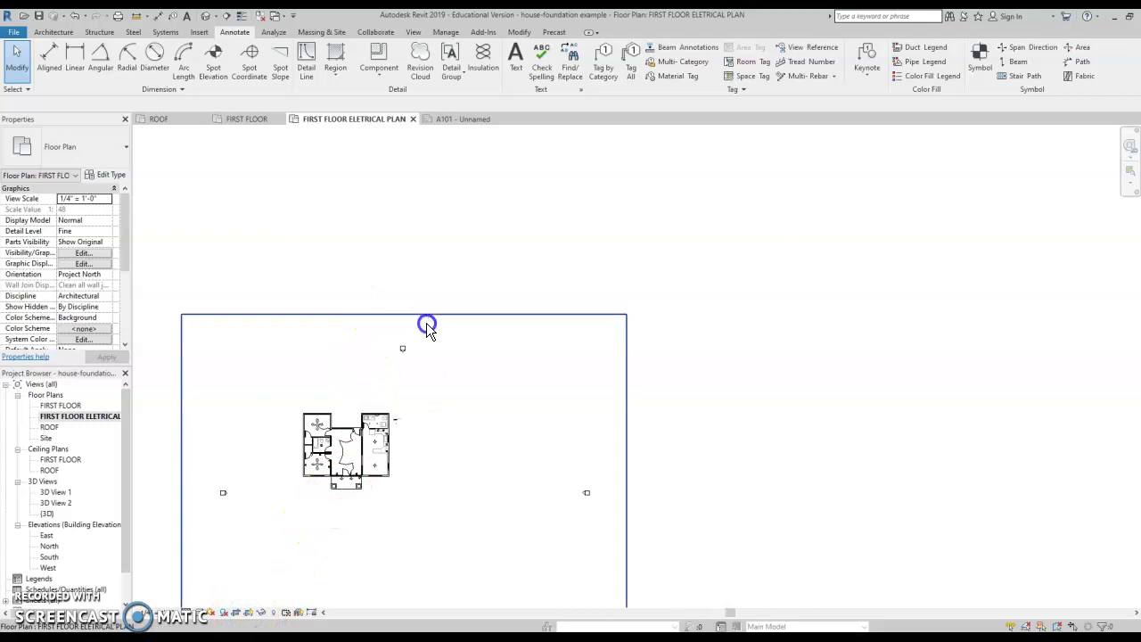
pyautogui.click(421, 315)
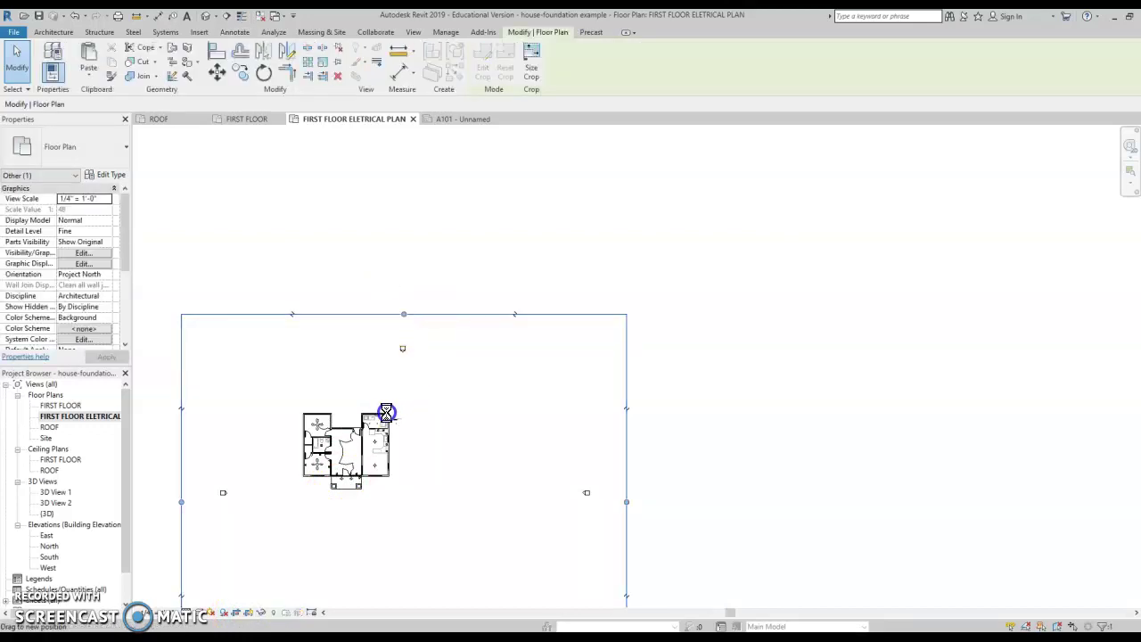
pyautogui.moveTo(385, 413); pyautogui.dragTo(405, 407)
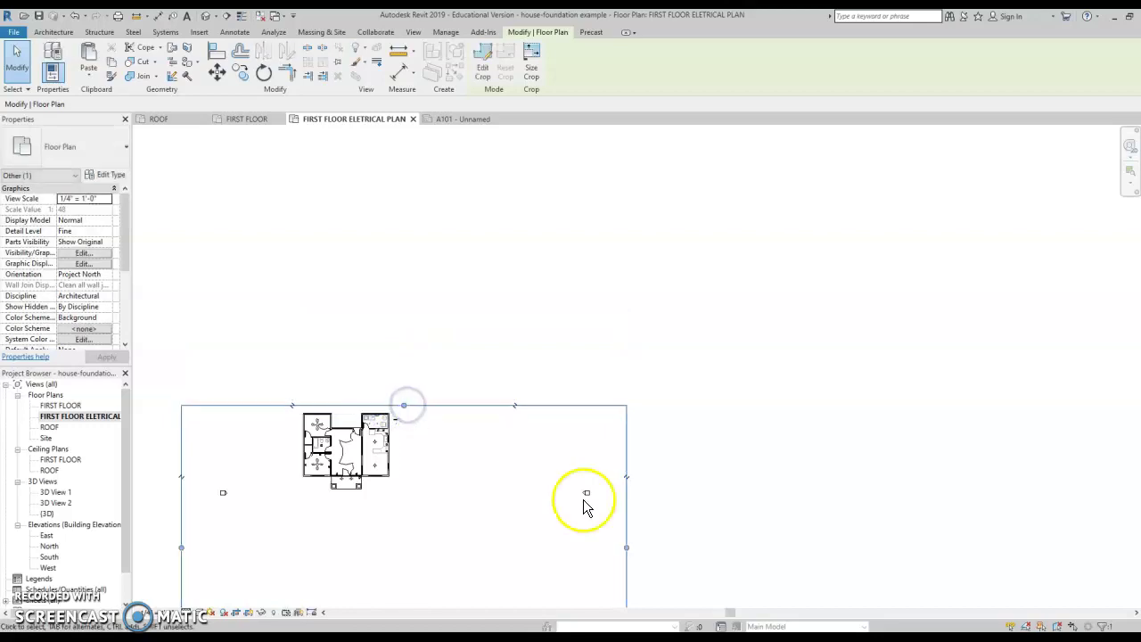
pyautogui.moveTo(627, 548); pyautogui.dragTo(407, 530)
pyautogui.moveTo(268, 536); pyautogui.dragTo(295, 535)
pyautogui.moveTo(332, 541); pyautogui.dragTo(364, 404, button='middle')
pyautogui.moveTo(377, 560); pyautogui.dragTo(385, 549)
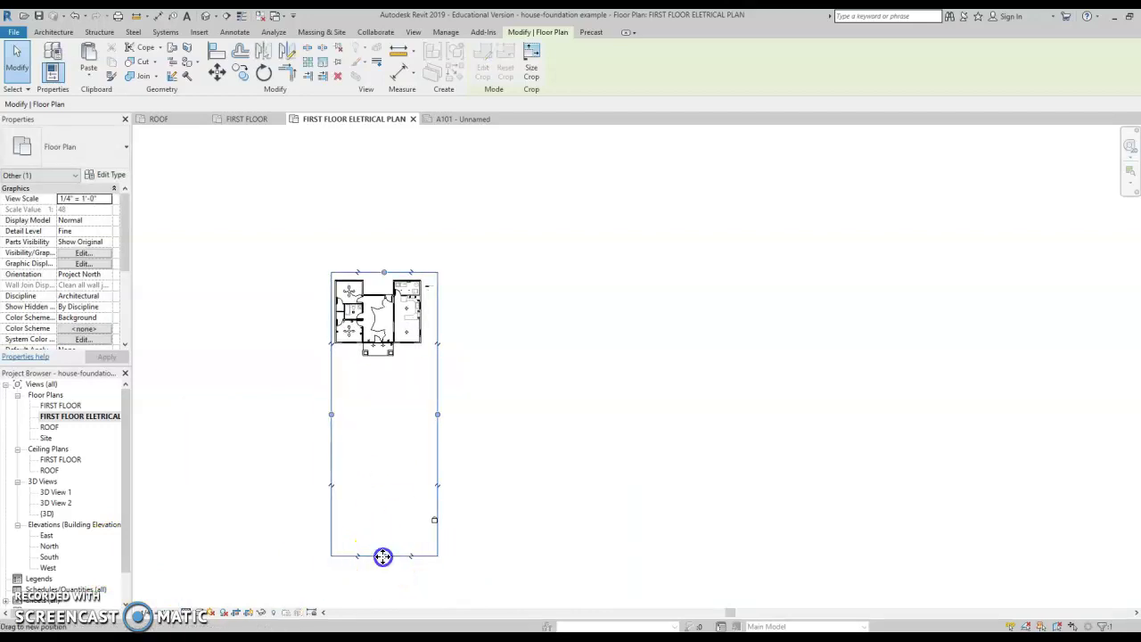
pyautogui.moveTo(394, 354); pyautogui.dragTo(393, 359)
pyautogui.click(253, 614)
pyautogui.scroll(-1, 77, 590)
# Place the FIRST FLOOR ELETRICAL PLAN on sheet A101 and shift it down onto the sheet
pyautogui.doubleClick(41, 568)
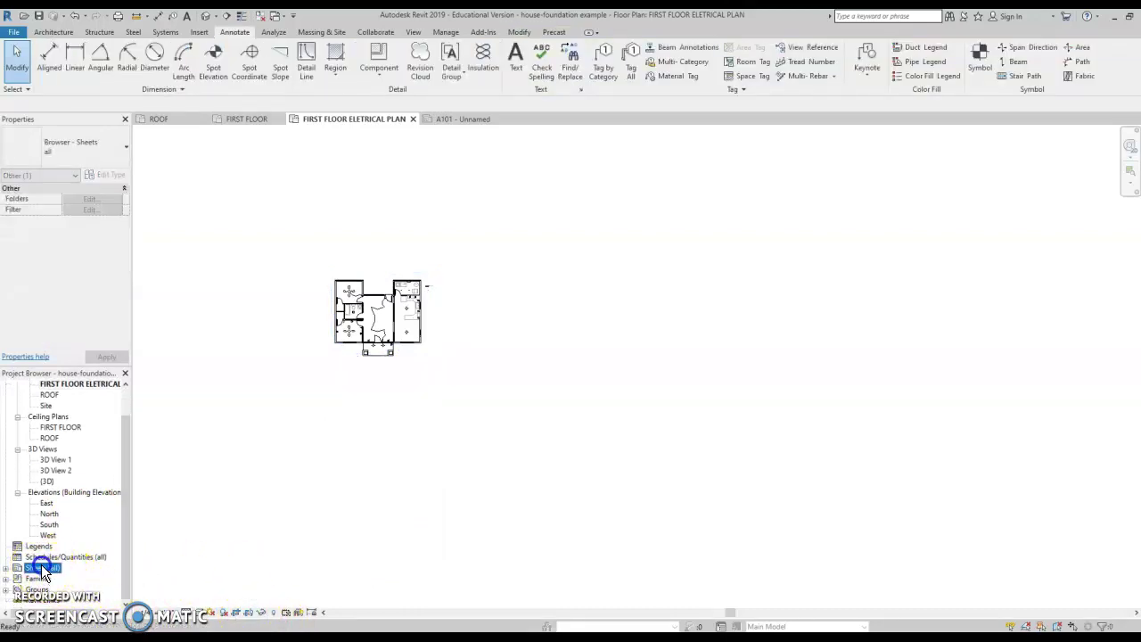
pyautogui.doubleClick(45, 579)
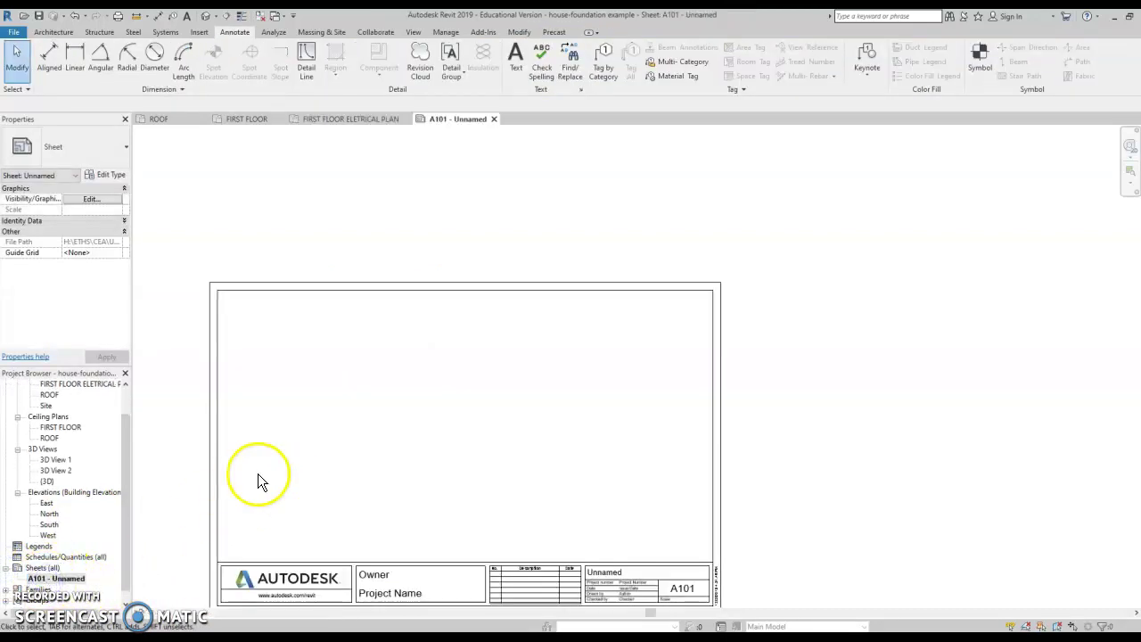
pyautogui.moveTo(80, 385); pyautogui.dragTo(332, 390)
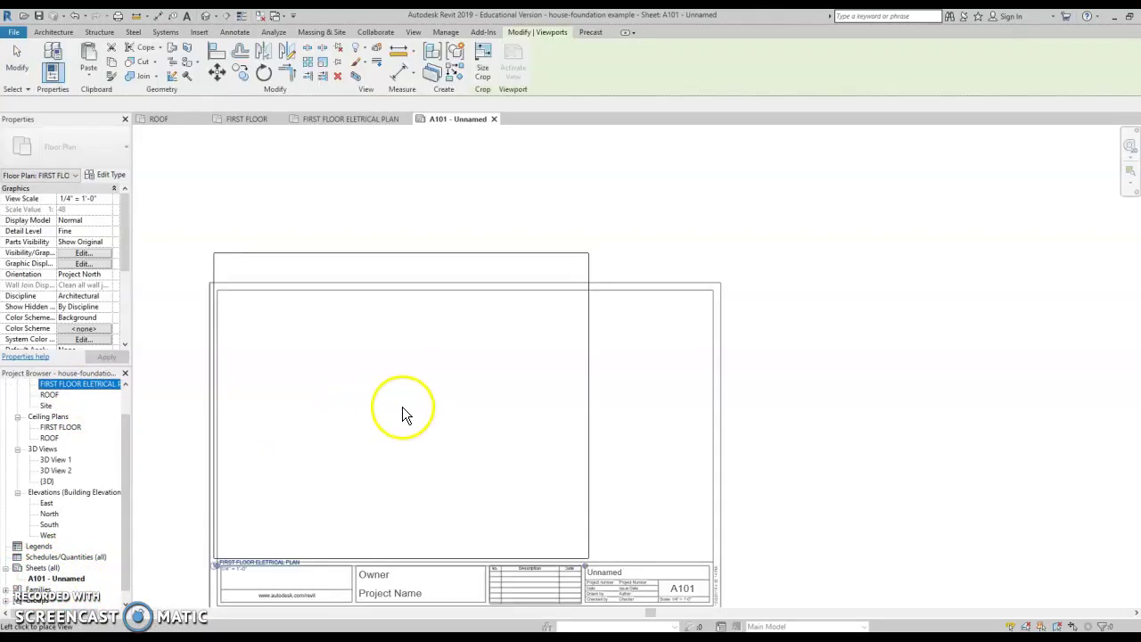
pyautogui.click(434, 398)
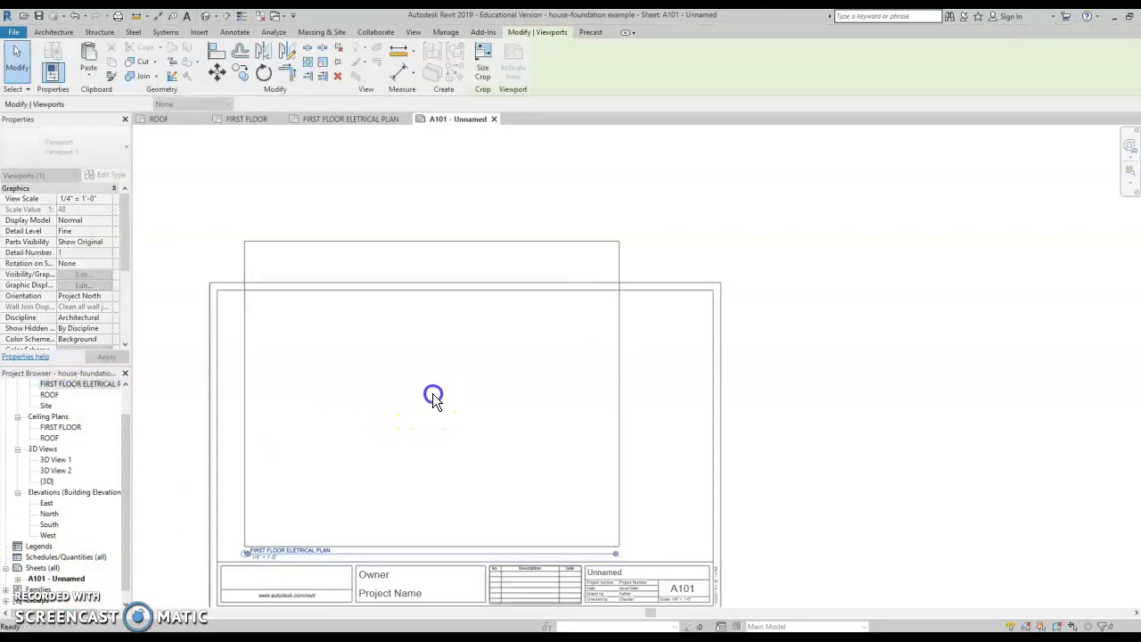
pyautogui.moveTo(511, 406); pyautogui.dragTo(507, 413)
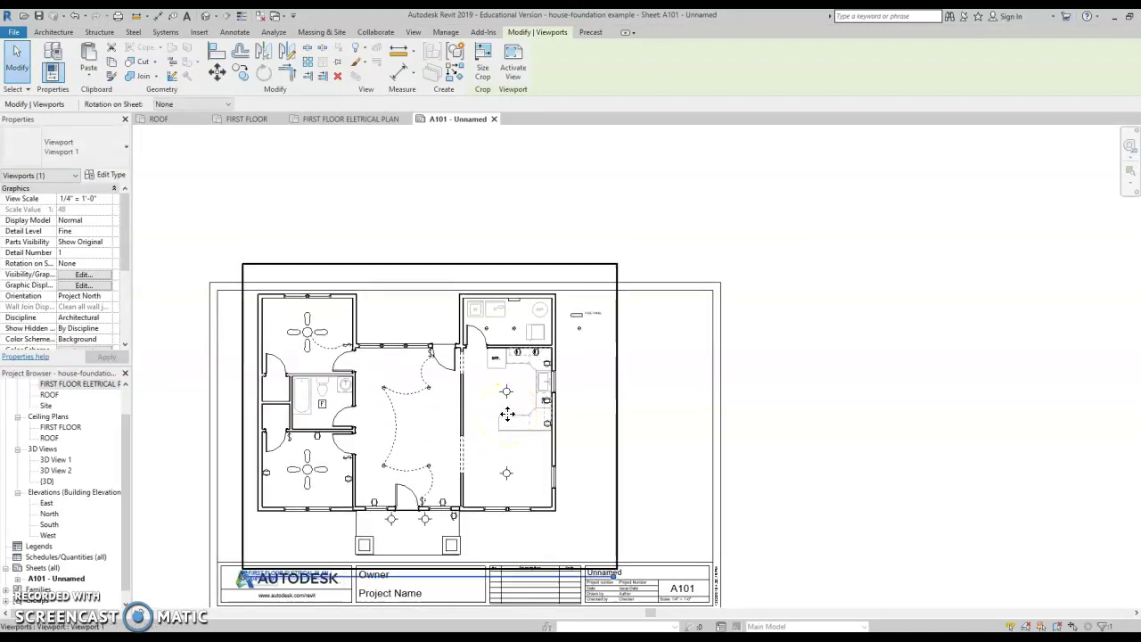
pyautogui.moveTo(508, 413); pyautogui.dragTo(459, 347, button='middle')
pyautogui.click(313, 571)
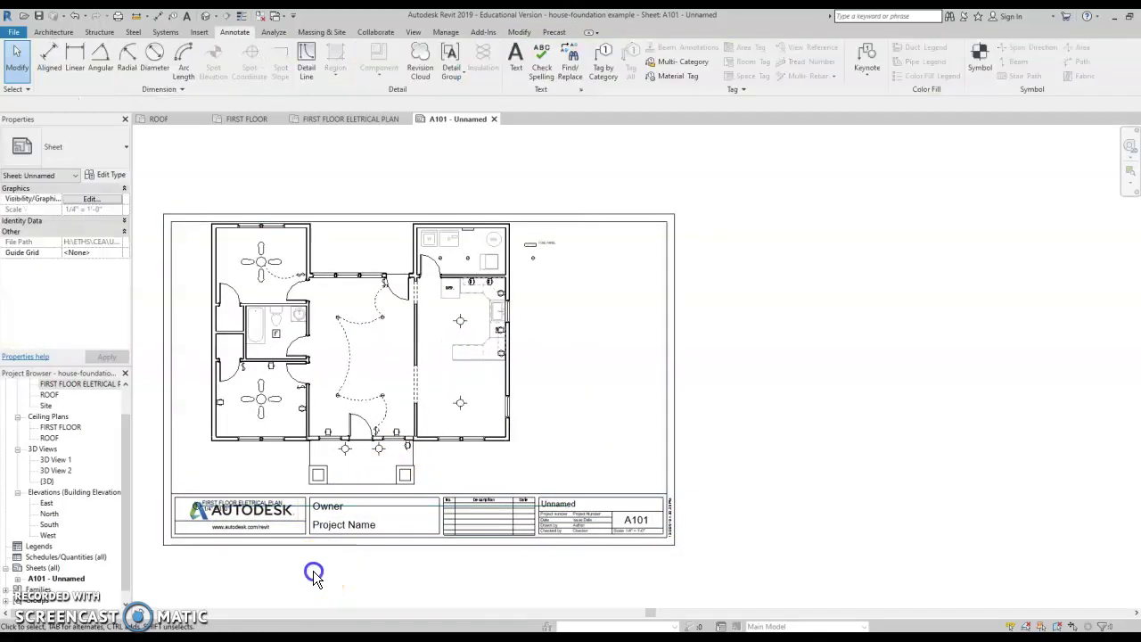
# Reopen the FIRST FLOOR ELETRICAL PLAN view from the Project Browser
pyautogui.click(233, 509)
pyautogui.click(69, 449)
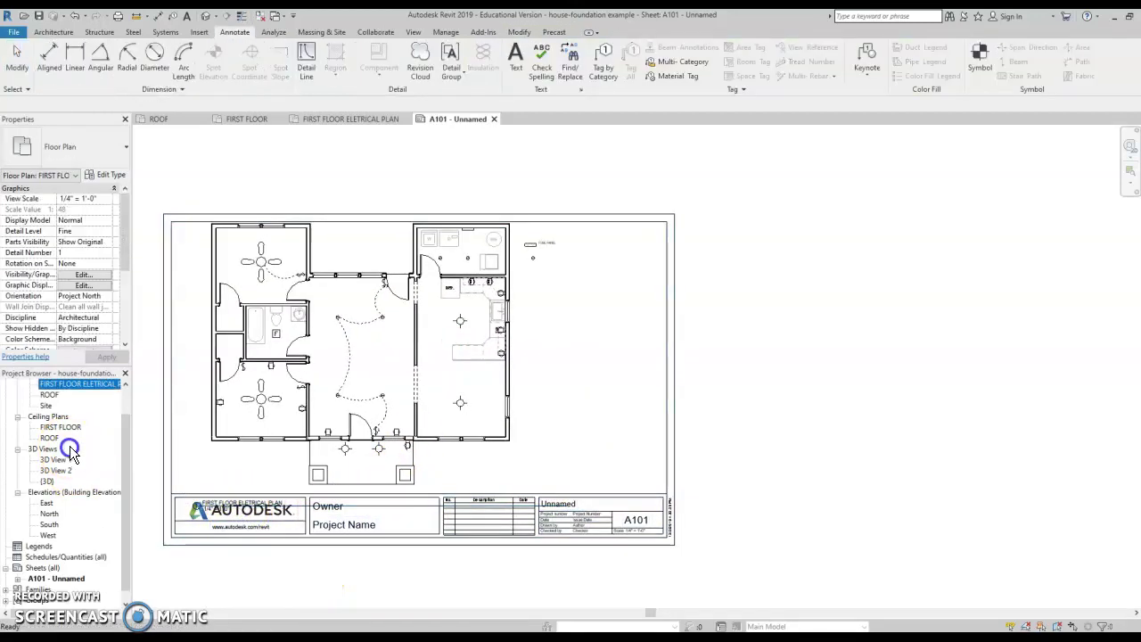
pyautogui.doubleClick(86, 384)
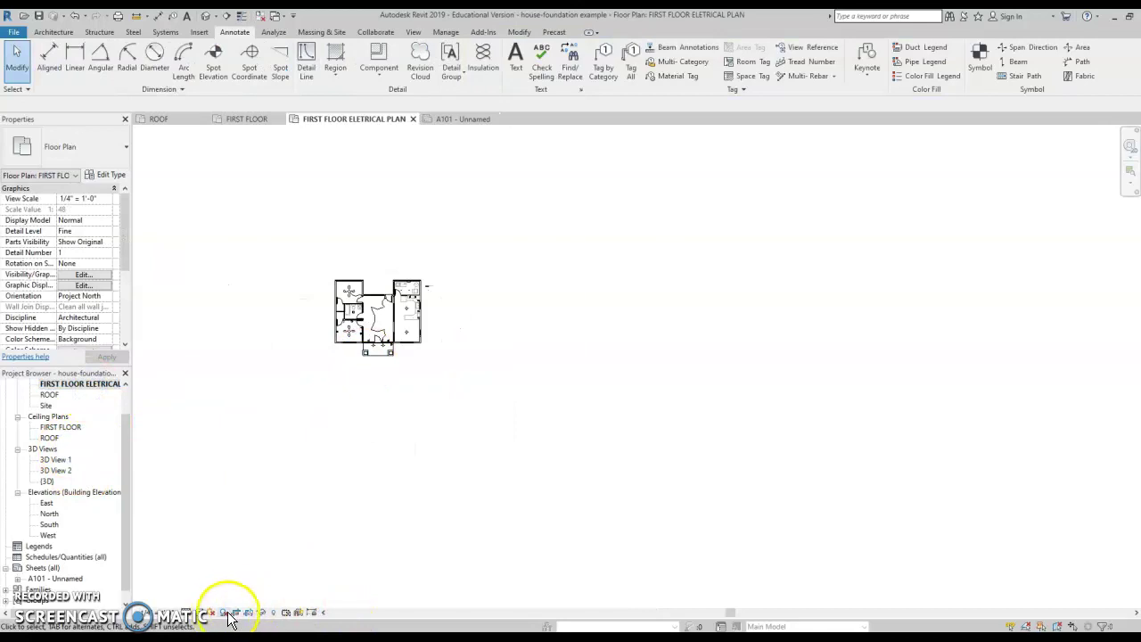
# Pull the plan's crop bottom edge up to the porch and top edge down, then hide the crop
pyautogui.scroll(6, 428, 292)
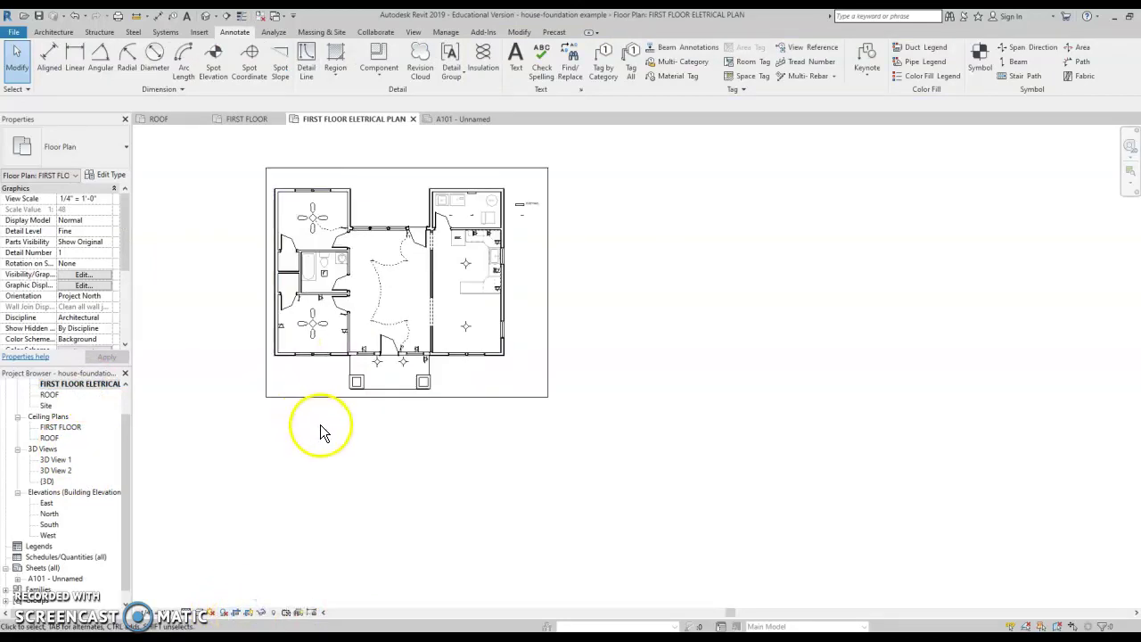
pyautogui.scroll(2, 399, 402)
pyautogui.click(433, 396)
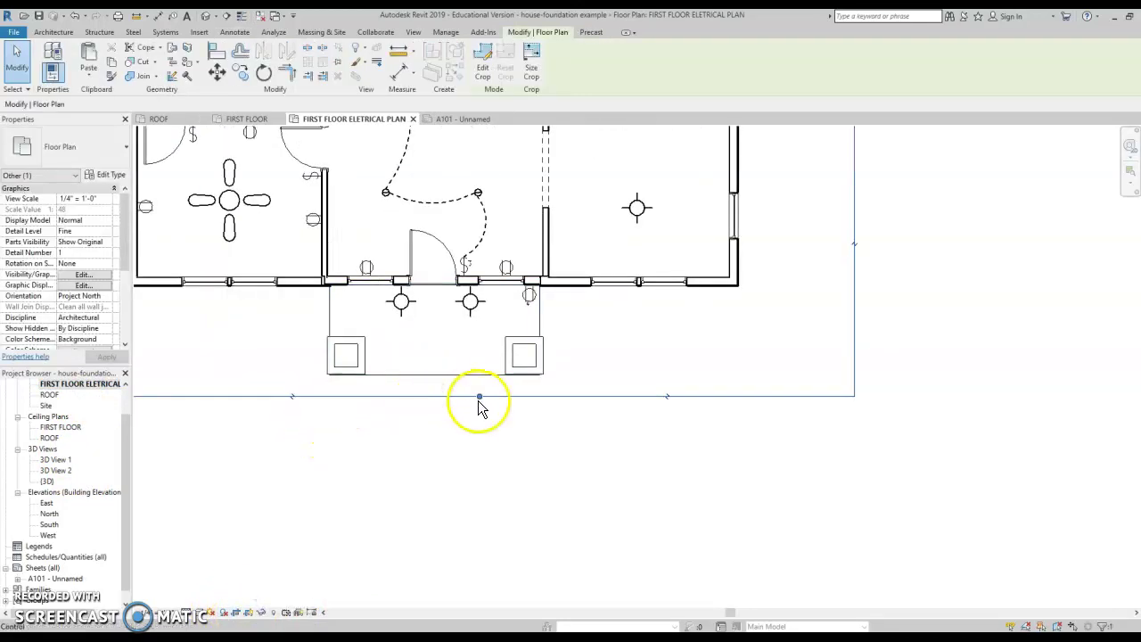
pyautogui.moveTo(480, 398); pyautogui.dragTo(461, 380)
pyautogui.scroll(-4, 420, 255)
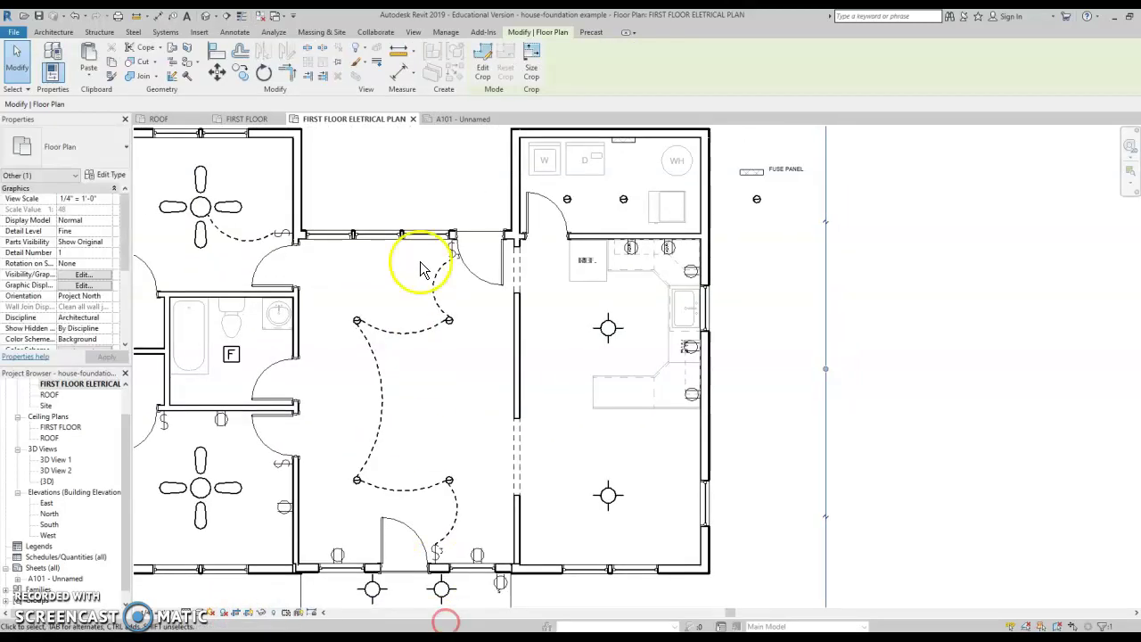
pyautogui.moveTo(455, 205); pyautogui.dragTo(460, 240)
pyautogui.moveTo(379, 506); pyautogui.dragTo(387, 386, button='middle')
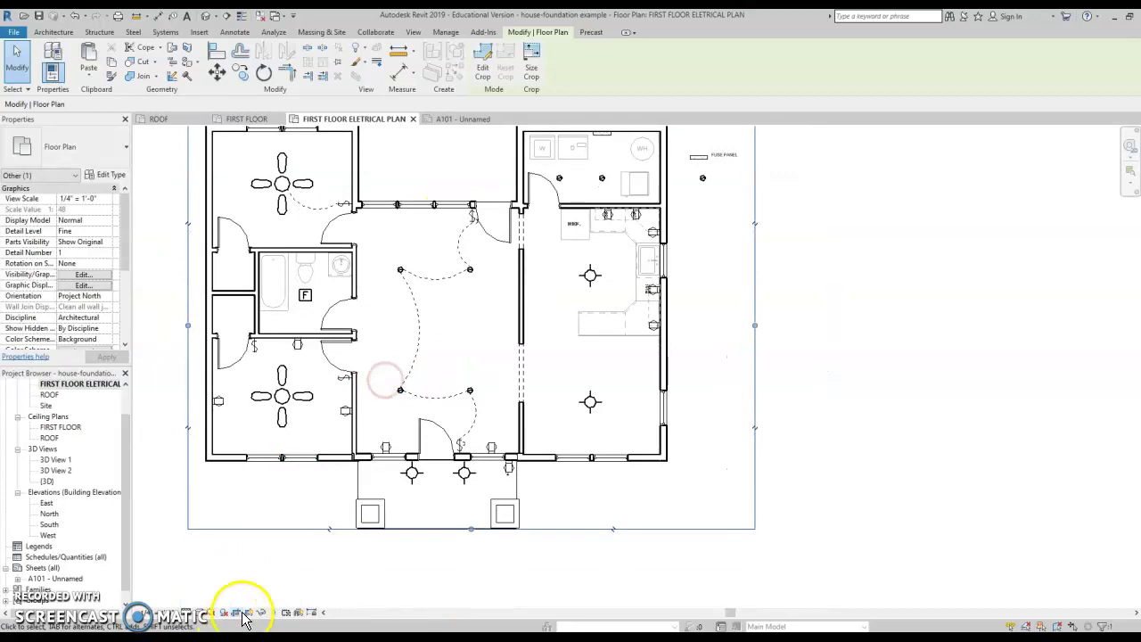
pyautogui.click(247, 615)
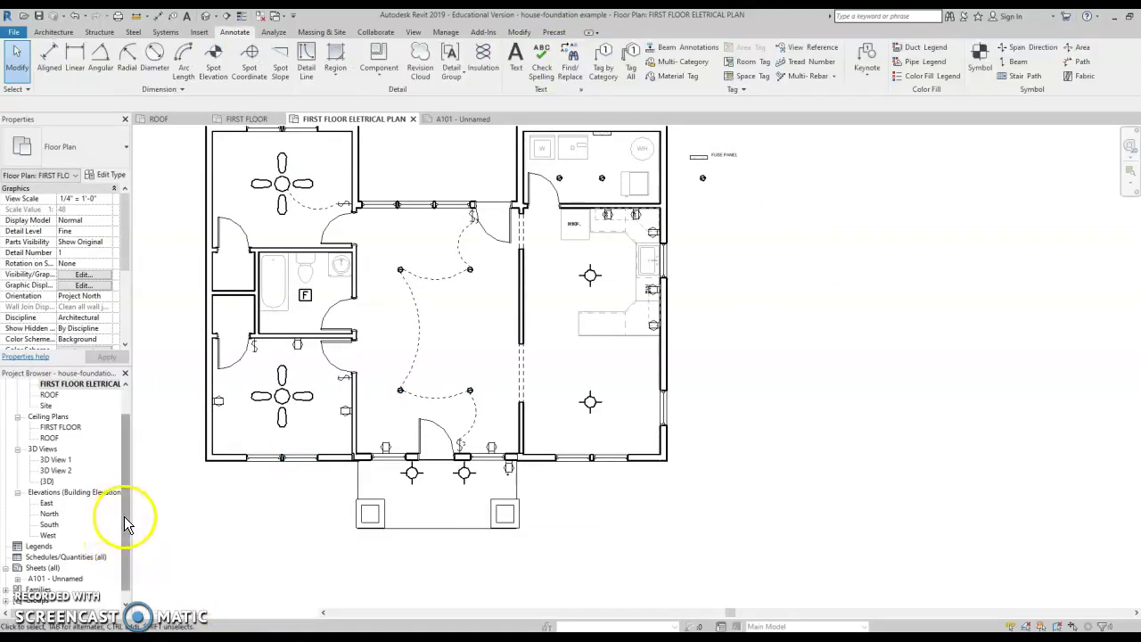
pyautogui.scroll(-1, 89, 570)
# Delete the old electrical plan viewport from sheet A101
pyautogui.doubleClick(58, 578)
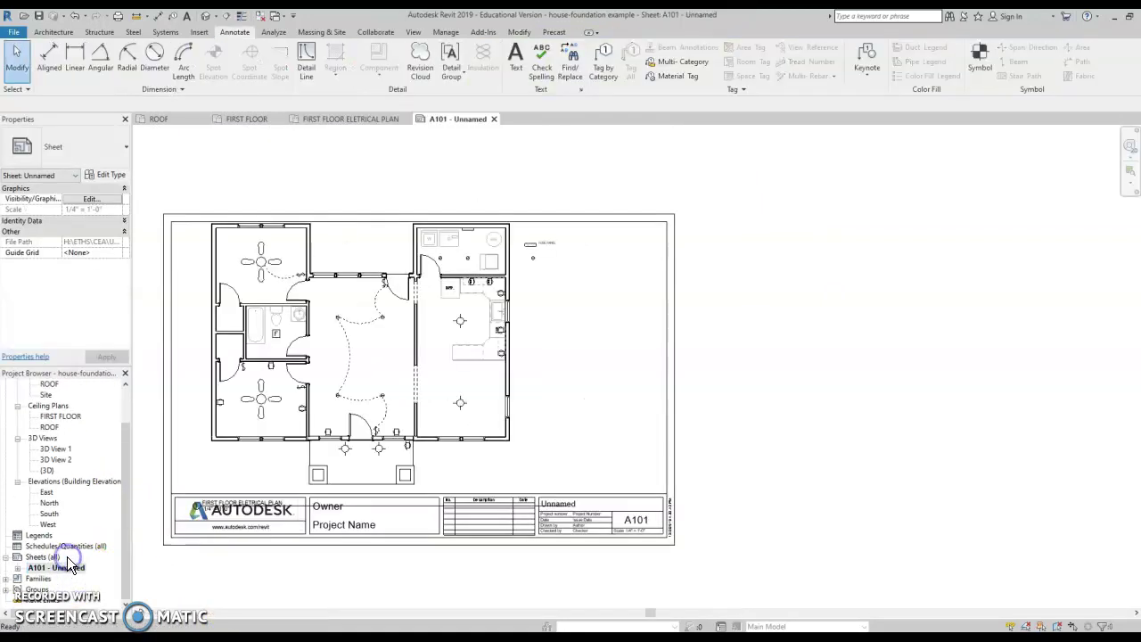
pyautogui.click(409, 345)
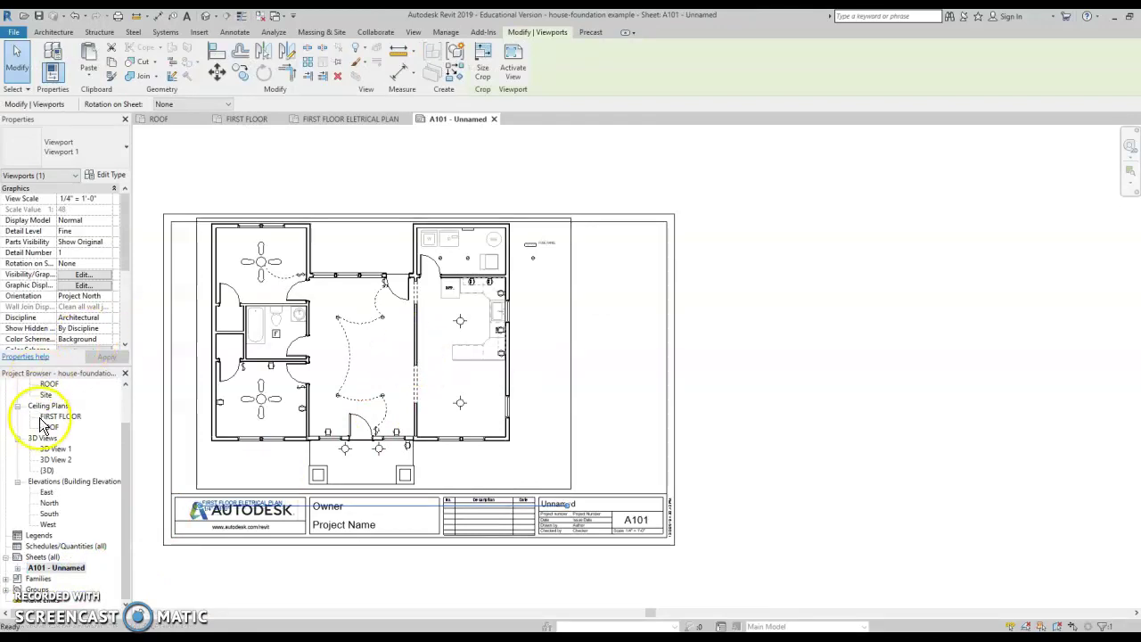
pyautogui.press('Delete')
# Place the re-cropped FIRST FLOOR ELETRICAL PLAN on A101 and nudge it down into the title block
pyautogui.moveTo(122, 478)
pyautogui.mouseDown()
pyautogui.moveTo(127, 417)
pyautogui.moveTo(285, 374)
pyautogui.mouseUp()
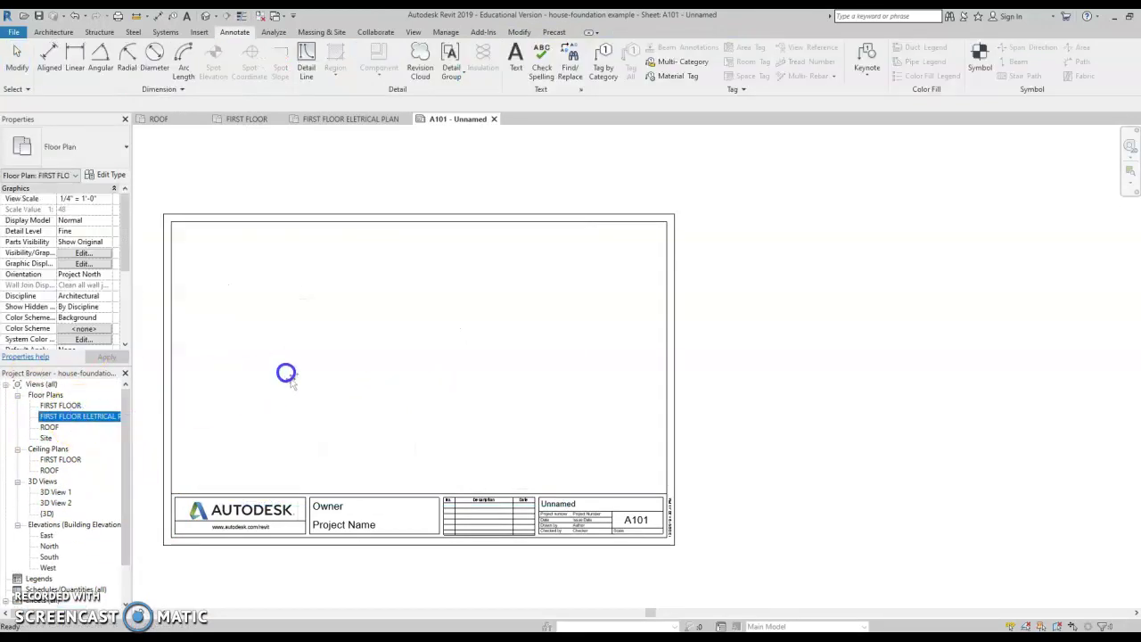
pyautogui.click(373, 340)
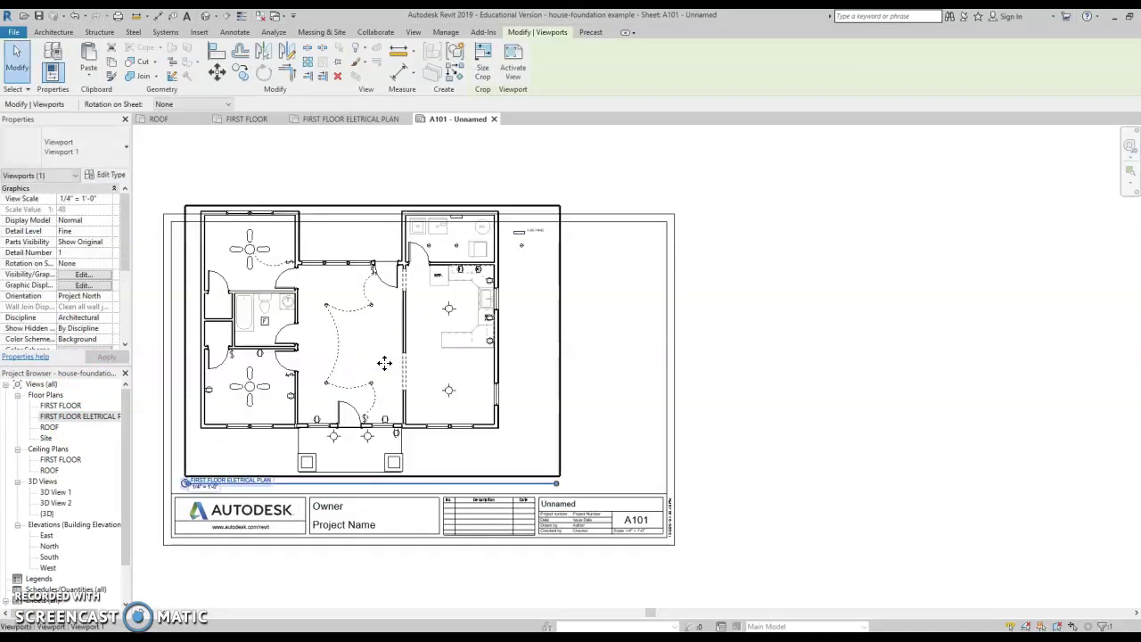
pyautogui.press('Down')
pyautogui.press('Down')
pyautogui.press('Down')
pyautogui.press('Left')
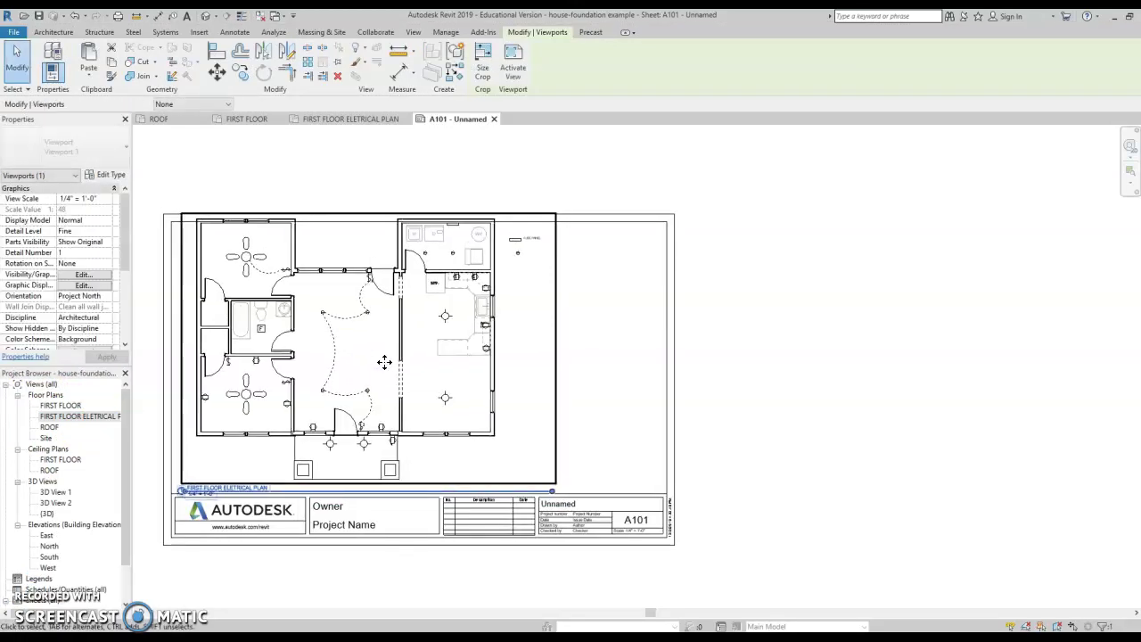
pyautogui.press('Down')
pyautogui.press('Down')
pyautogui.press('Down')
pyautogui.click(374, 408)
pyautogui.click(619, 420)
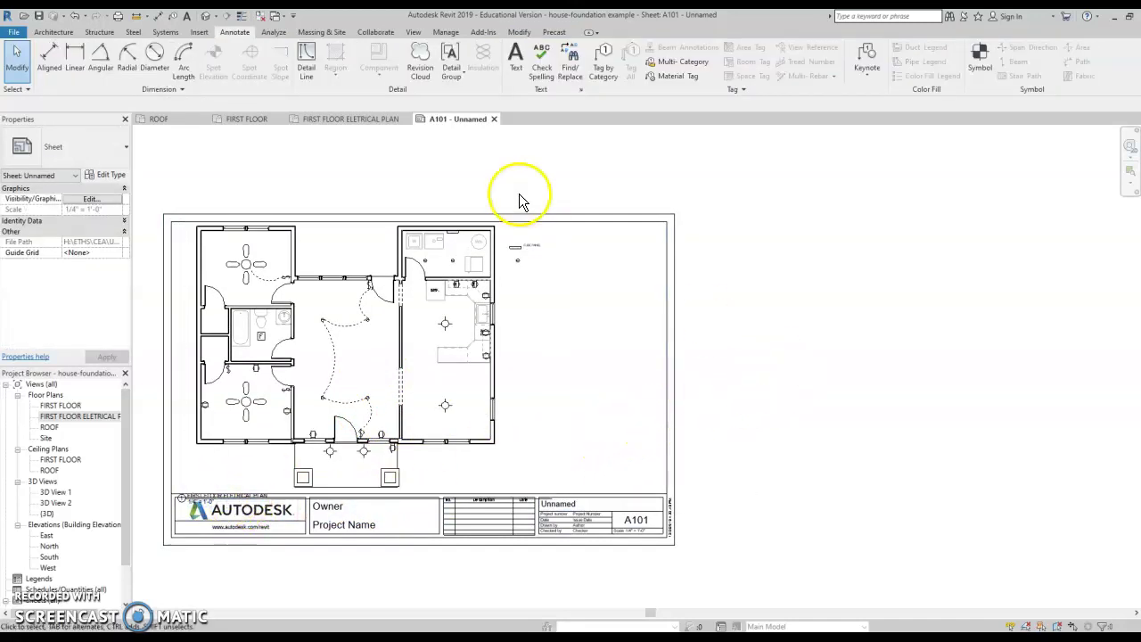
pyautogui.scroll(3, 541, 216)
pyautogui.scroll(-5, 523, 259)
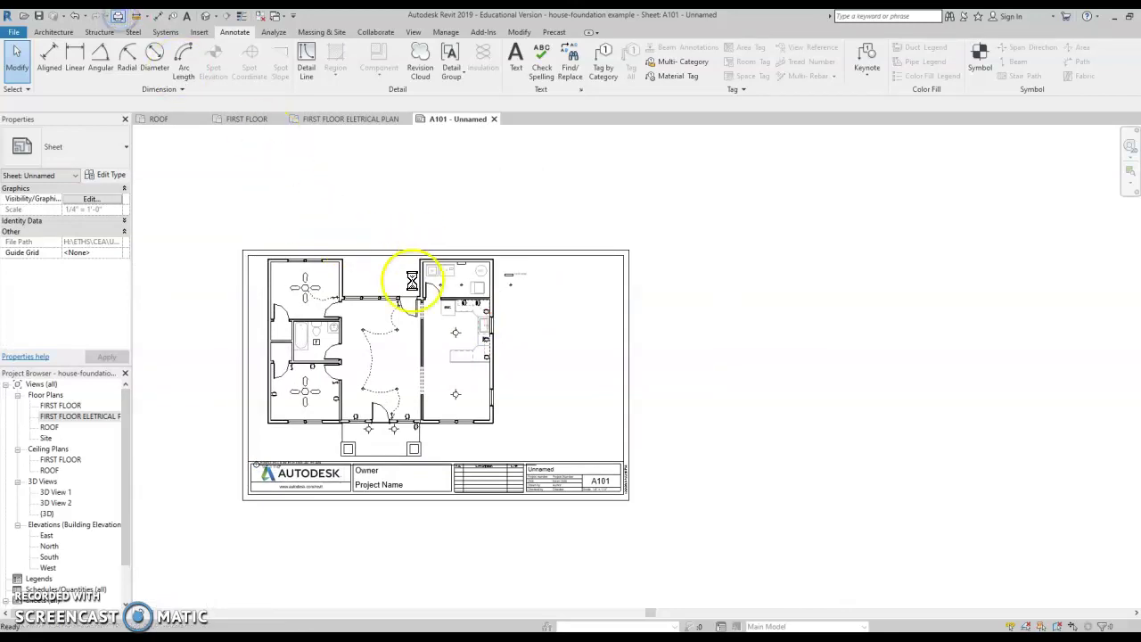
# Review the printer list in the Print dialog and keep OneNote as the printer
pyautogui.click(643, 203)
pyautogui.click(676, 247)
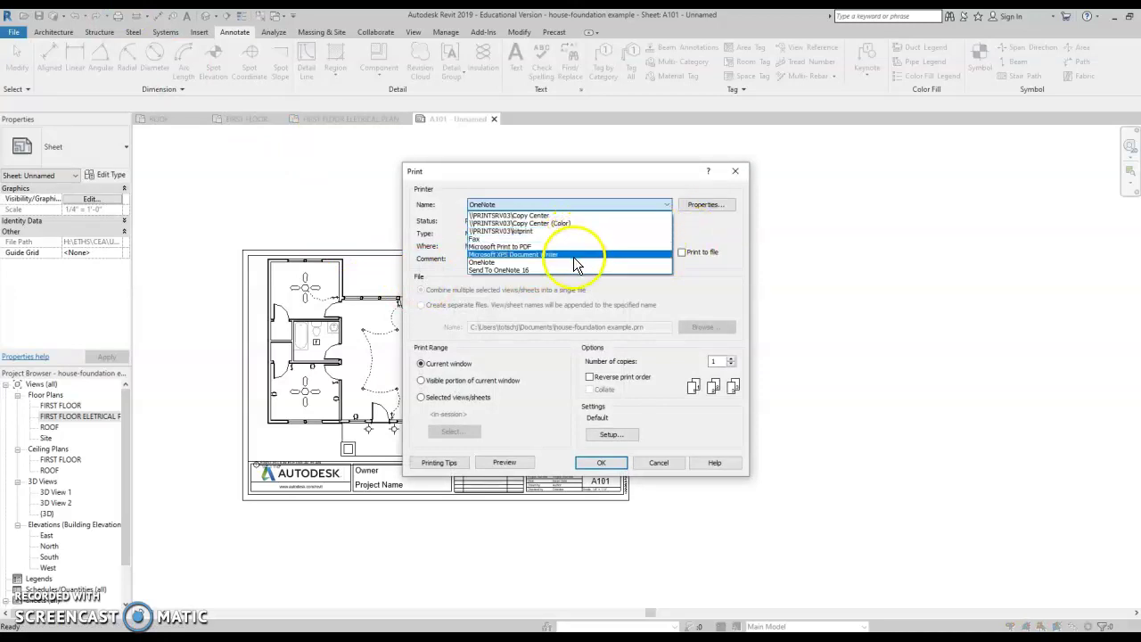
pyautogui.click(675, 304)
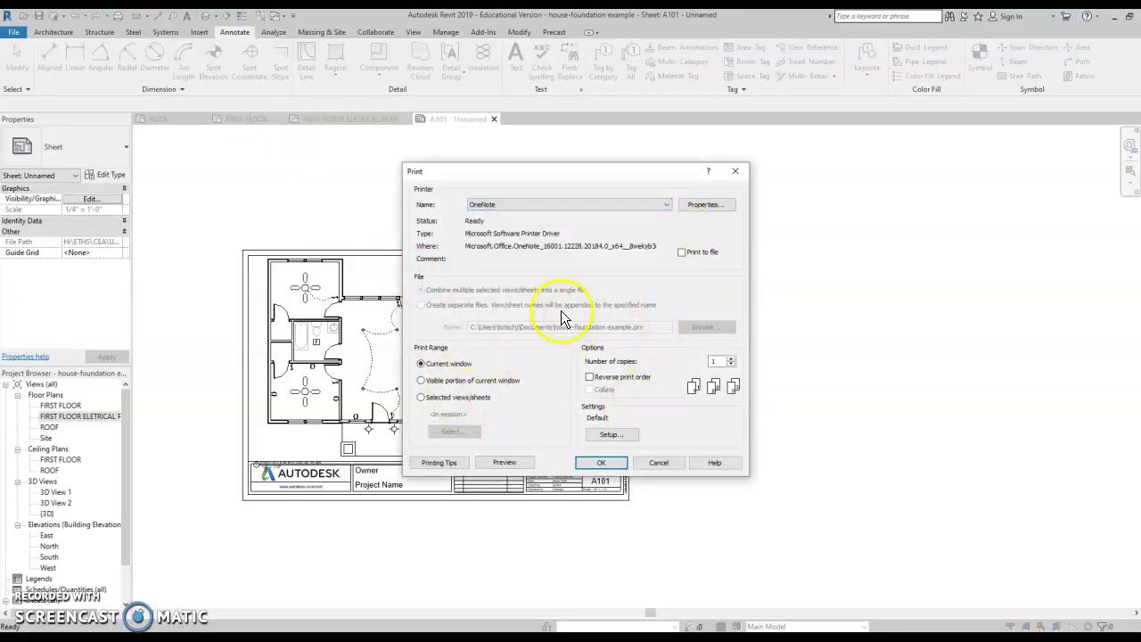